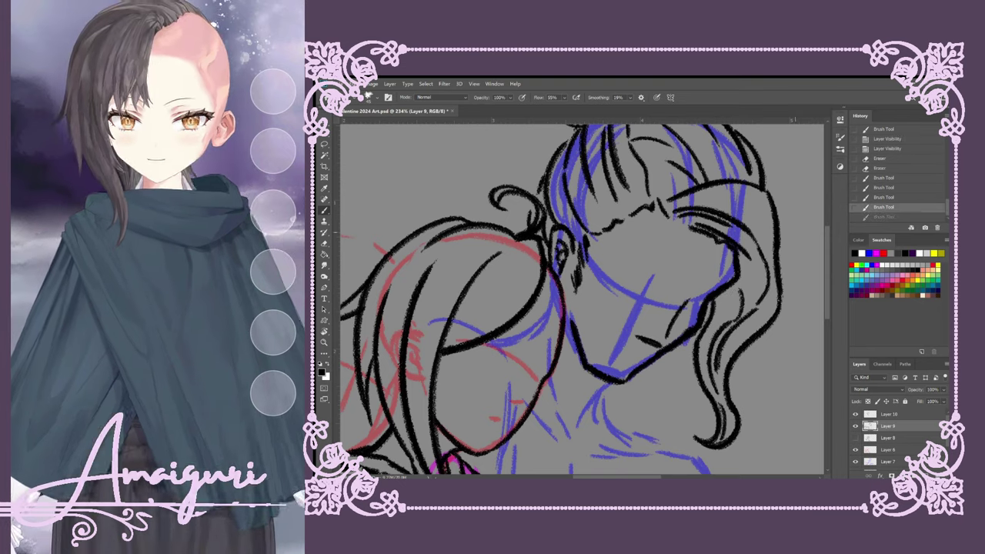
Hide the coloured construction sketch and draw the near eye of the figure with the hair bun on Layer 9.
key(ctrl+comma)
scroll(695, 302, down, 1)
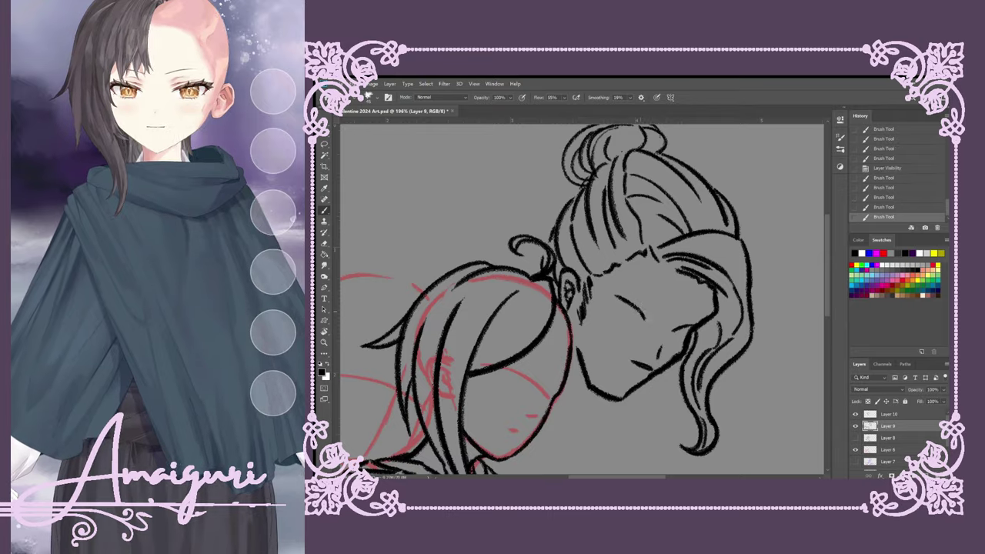
key(ctrl+z)
key(ctrl+shift+z)
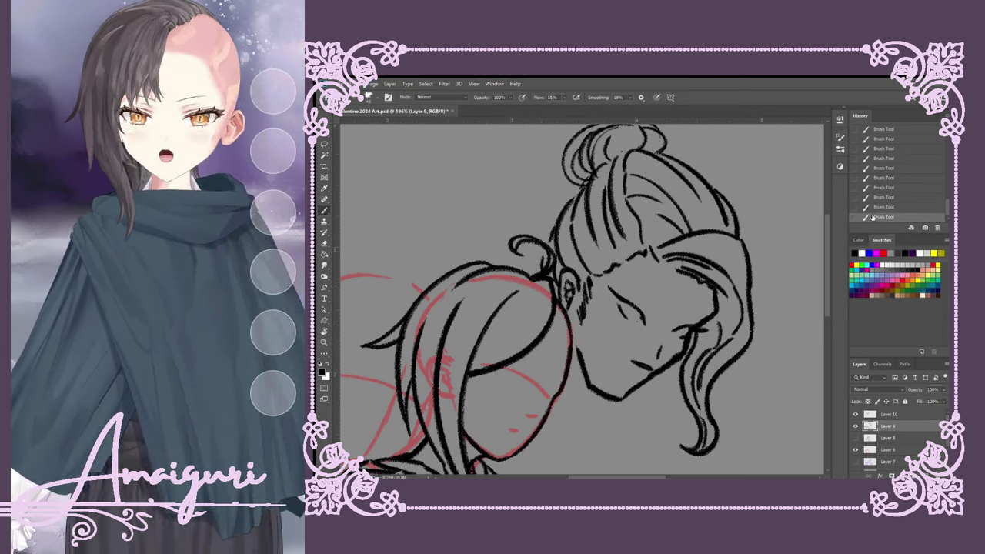
key(ctrl+z)
key(ctrl+shift+z)
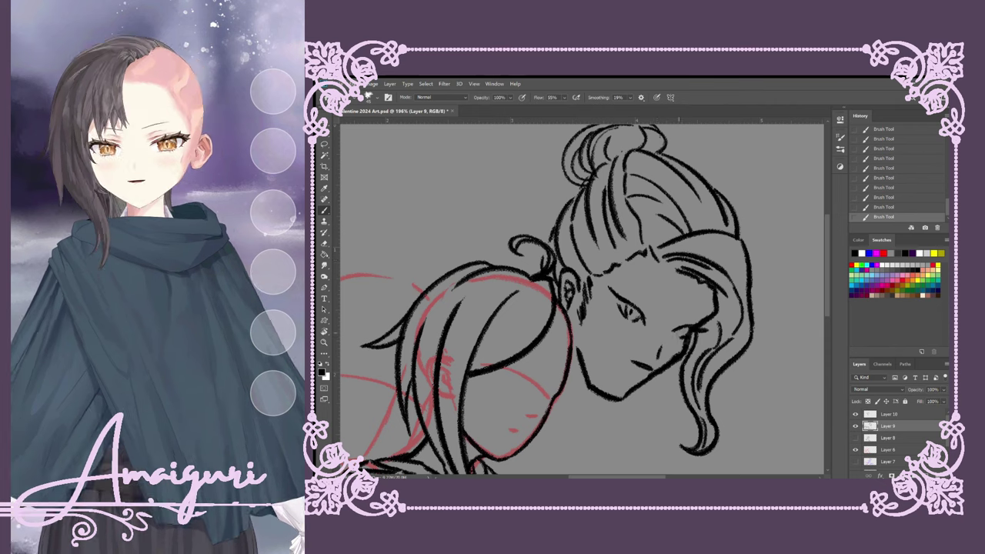
key(ctrl+z)
key(ctrl+shift+z)
Draw the bun-haired figure's eyebrows and far eye in black, and add white glints to both eyes.
scroll(605, 307, up, 5)
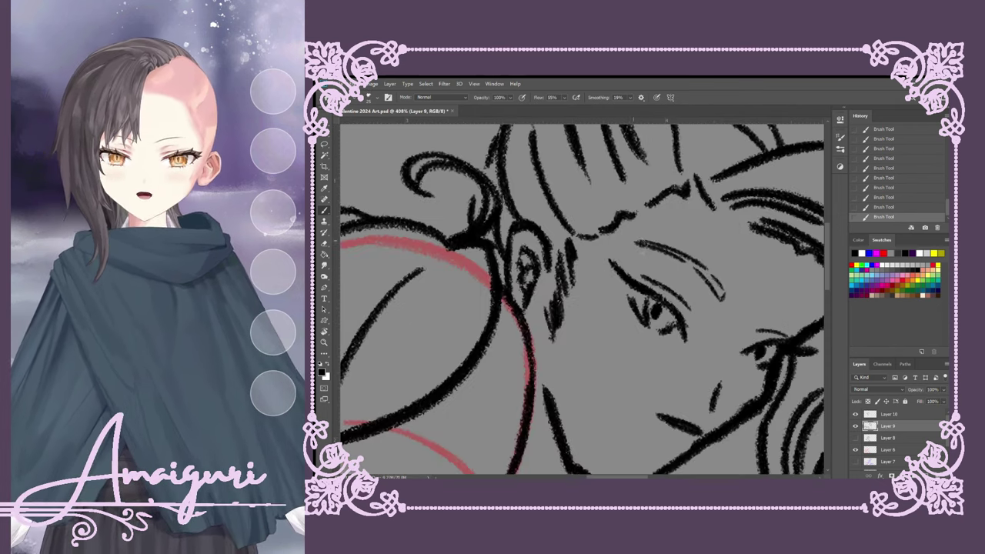
scroll(801, 329, down, 5)
scroll(677, 329, up, 5)
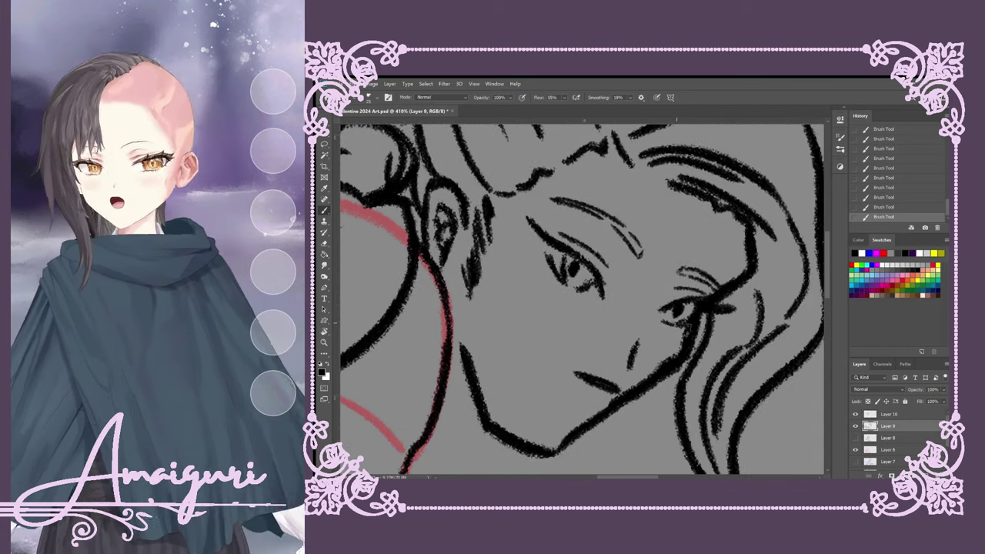
scroll(692, 339, down, 5)
scroll(693, 339, up, 2)
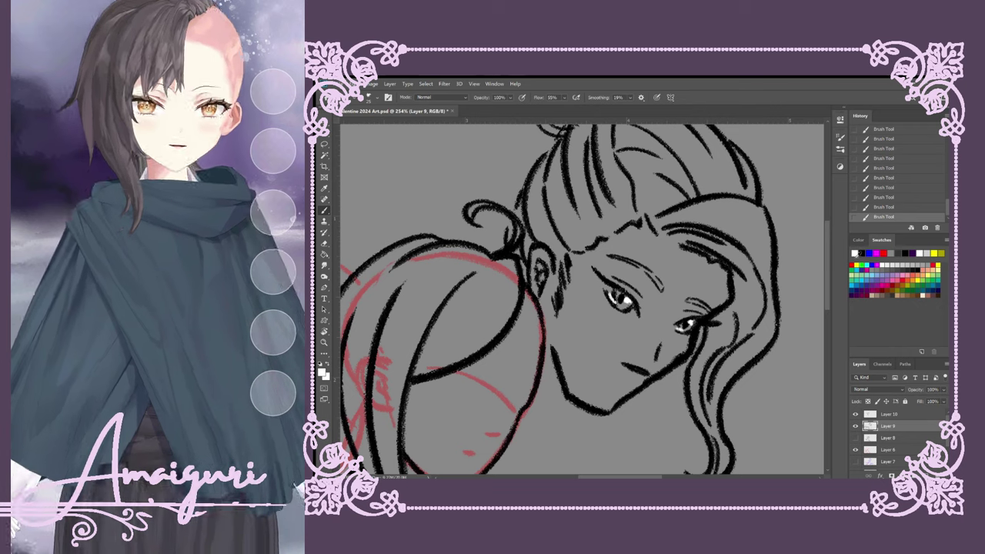
Paint white highlights along both eyebrows and the nose bridge of the bun-haired figure.
scroll(552, 331, down, 3)
scroll(575, 345, up, 4)
mouse_move(640, 323)
mouse_down()
mouse_move(633, 353)
mouse_move(592, 363)
mouse_move(604, 370)
mouse_up()
key(ctrl+z)
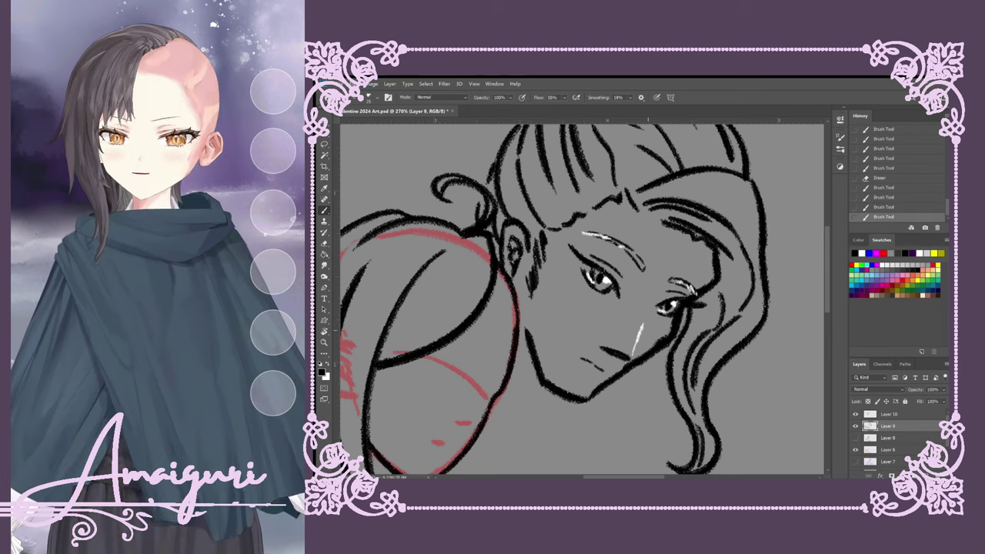
Draw the bun-haired figure's mouth line and a short lower-lip mark in black, undoing the strokes that miss.
scroll(647, 324, up, 2)
key(ctrl+z)
drag(622, 326, 655, 313)
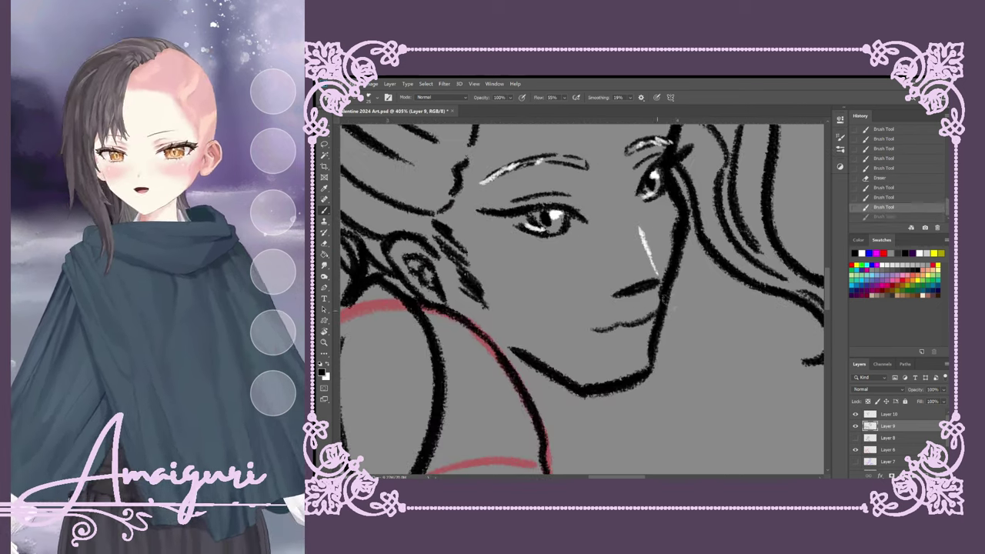
key(ctrl+z)
mouse_move(595, 333)
mouse_down()
mouse_move(647, 311)
mouse_move(639, 326)
mouse_move(652, 343)
mouse_up()
key(ctrl+z)
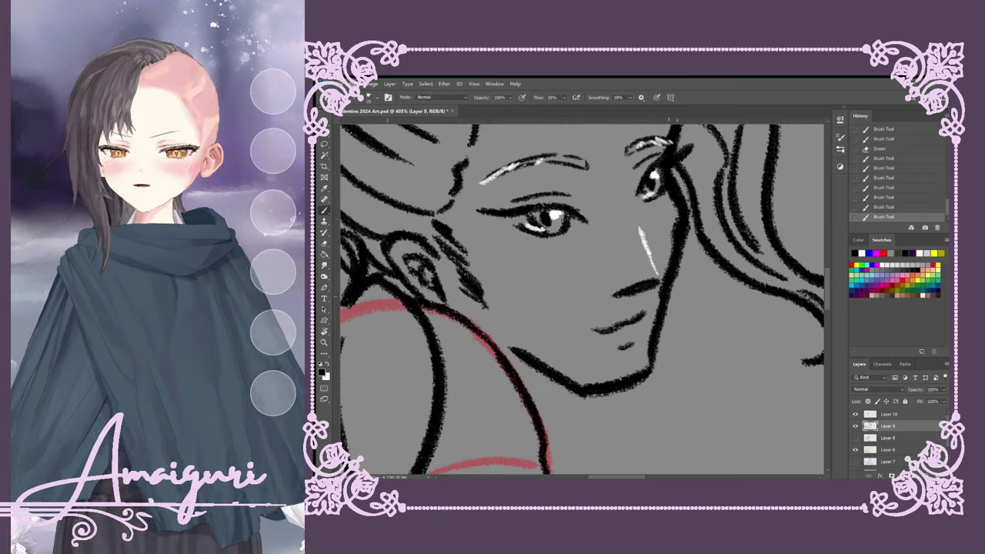
key(ctrl+z)
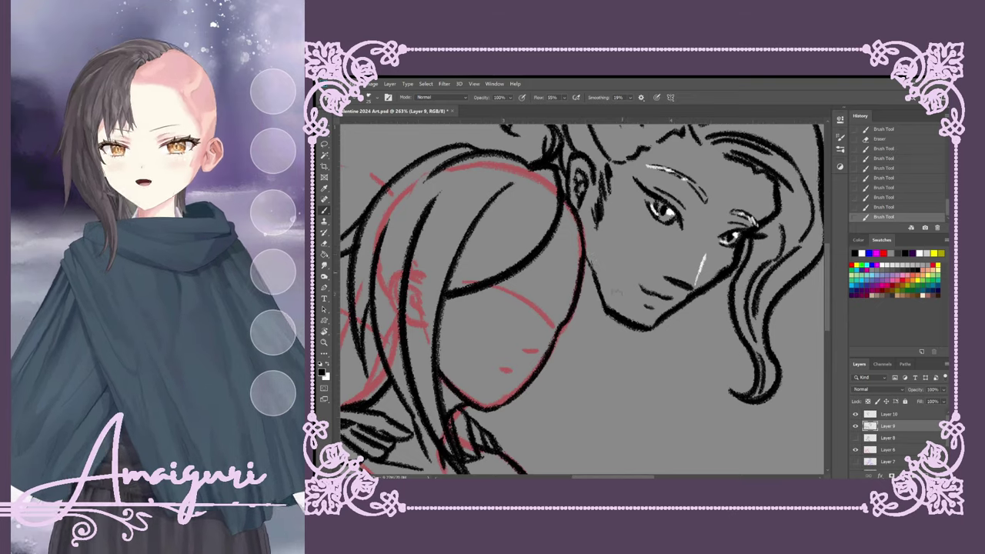
Toggle the sketch layers to compare them with the whole drawing, and show the blue construction sketch on Layer 7 again.
click(855, 437)
click(855, 437)
key(ctrl+0)
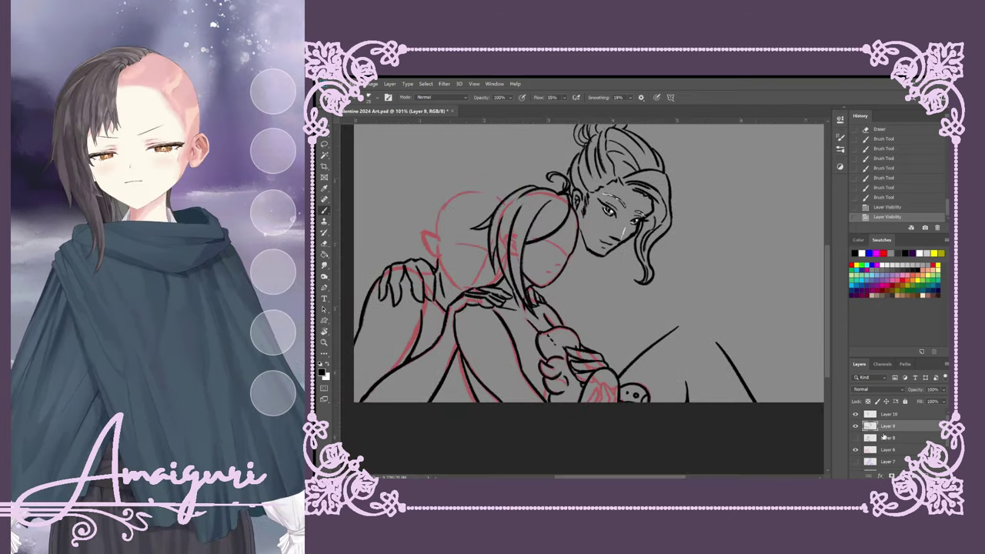
click(855, 437)
click(855, 437)
click(855, 449)
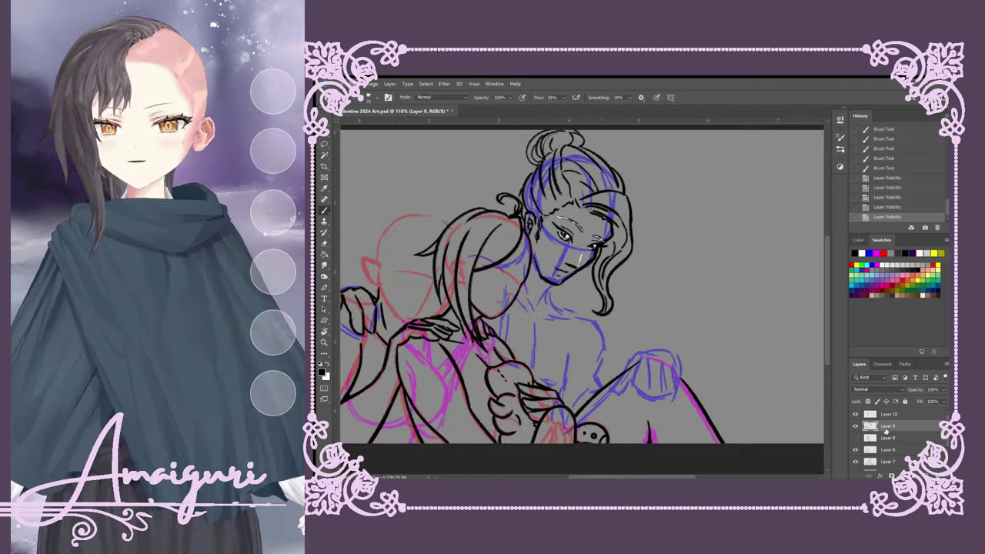
key(ctrl+plus)
key(ctrl+z)
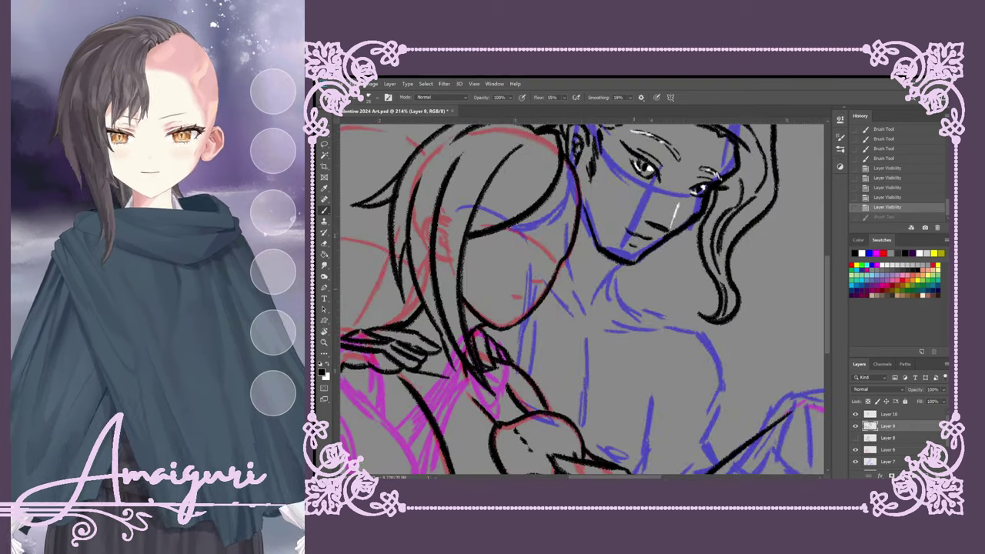
Ink the bun-haired figure's neck, collar line, shoulder and upper arm down to the elbow over the blue sketch.
drag(569, 269, 583, 314)
drag(604, 271, 597, 305)
mouse_move(643, 257)
mouse_down()
mouse_move(606, 275)
mouse_move(619, 282)
mouse_up()
mouse_move(608, 276)
mouse_down()
mouse_move(634, 312)
mouse_move(664, 325)
mouse_up()
drag(664, 318, 723, 380)
drag(585, 308, 570, 246)
mouse_move(693, 309)
mouse_down()
mouse_move(688, 355)
mouse_move(700, 376)
mouse_up()
drag(585, 308, 611, 250)
drag(663, 379, 697, 344)
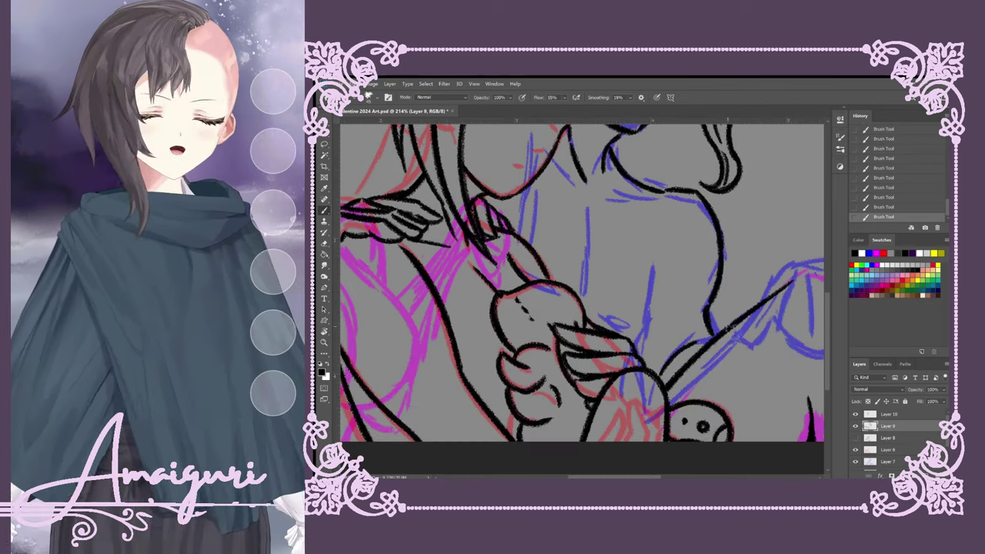
Ink the back of the hand resting on the raised knee and its first fingers.
drag(654, 270, 508, 346)
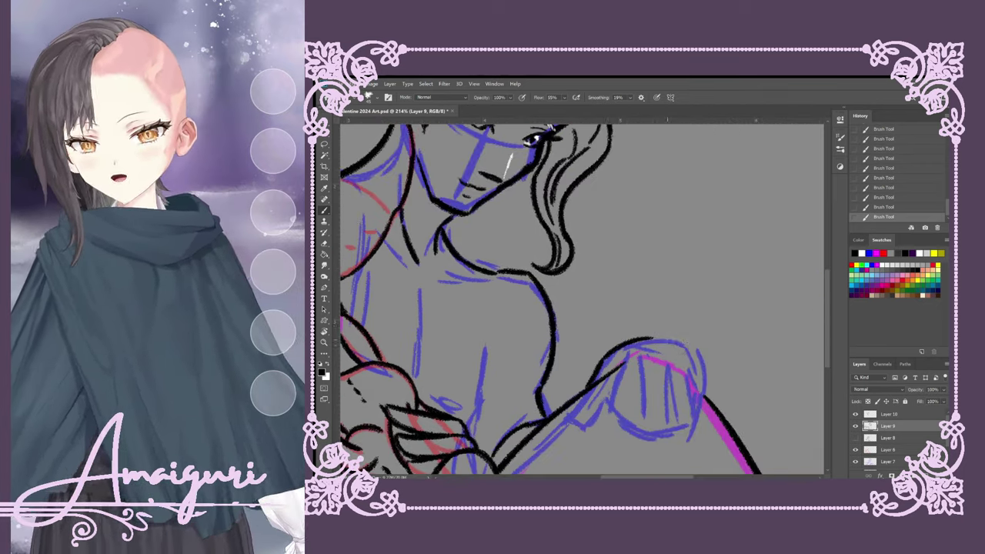
key(ctrl+z)
drag(671, 342, 671, 416)
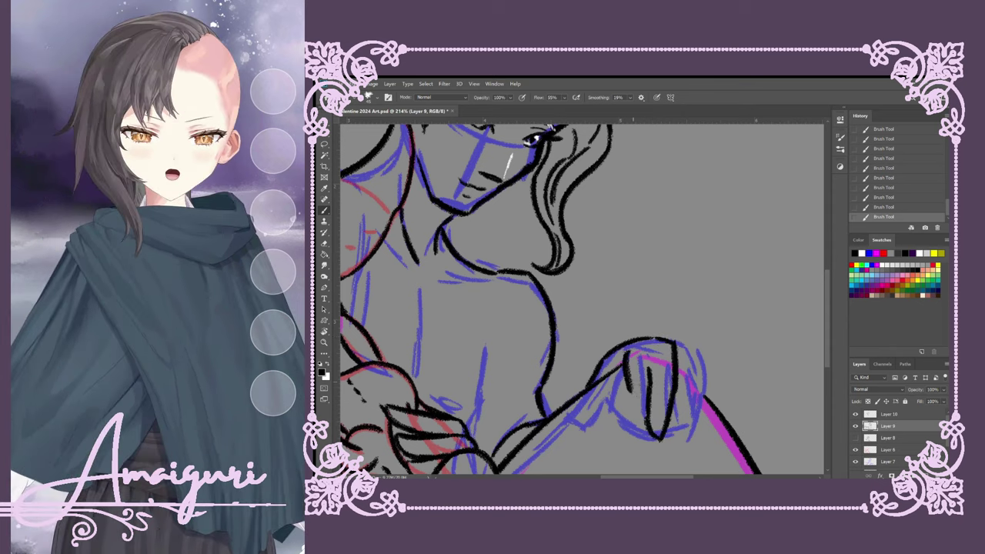
drag(627, 352, 623, 416)
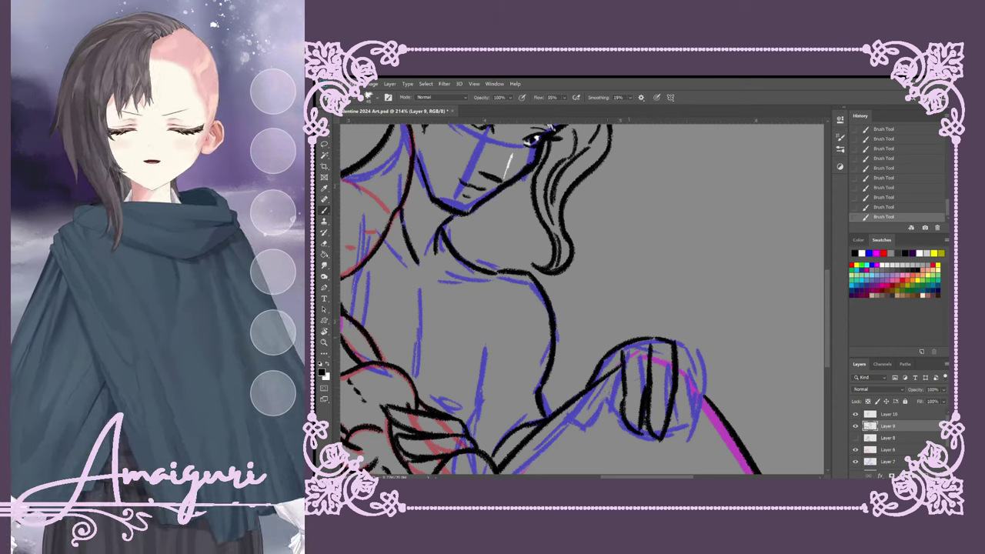
Clean up the forearm and wrist lines beside the knee and ink the remaining fingers of the resting hand.
drag(594, 373, 567, 408)
key(e)
key(b)
mouse_move(602, 357)
mouse_down()
mouse_move(560, 406)
mouse_move(563, 421)
mouse_up()
drag(604, 397, 567, 413)
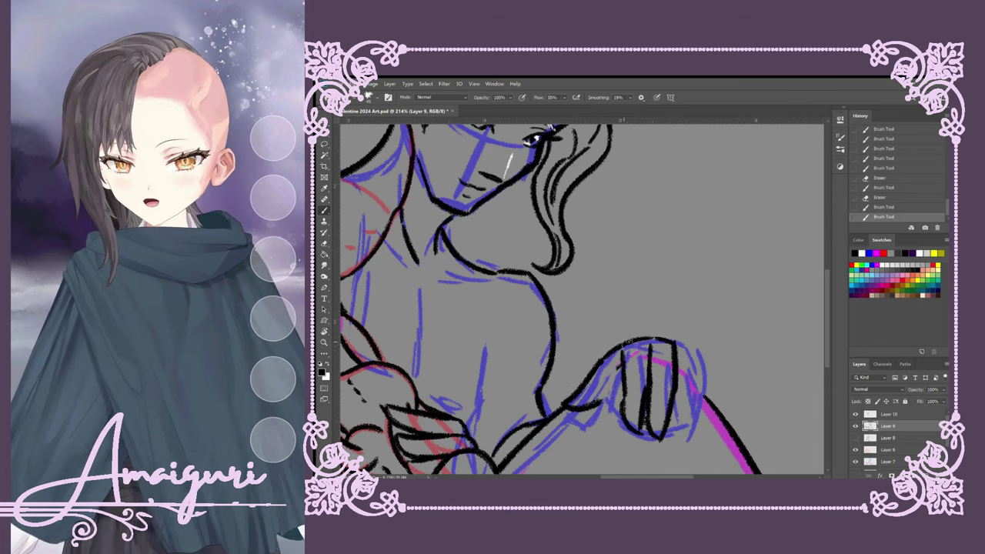
drag(631, 343, 606, 402)
drag(680, 348, 689, 432)
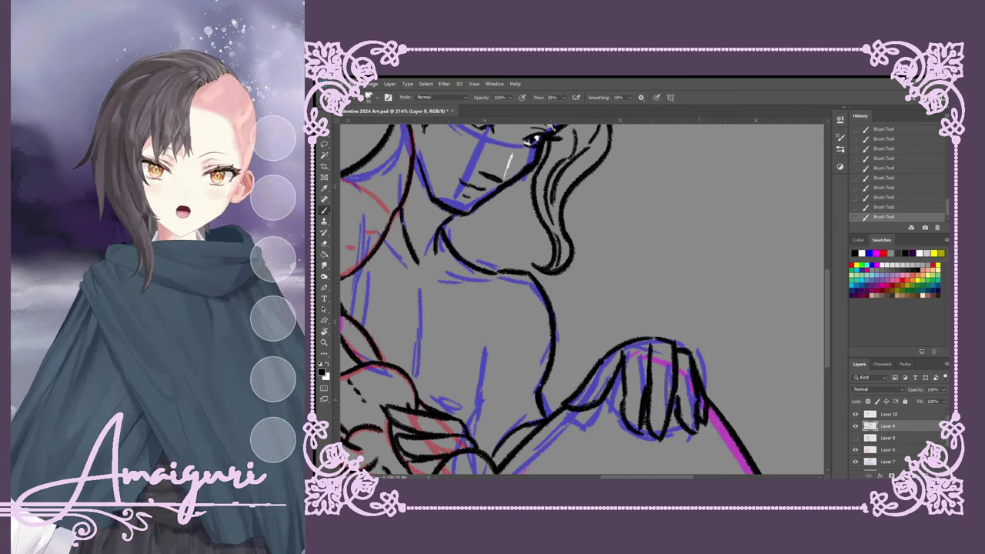
Ink the bun-haired figure's inner arm line, the small chest mark and the torso line over the blue sketch.
key(ctrl+0)
alt+scroll(570, 231, up, 4)
drag(584, 323, 666, 231)
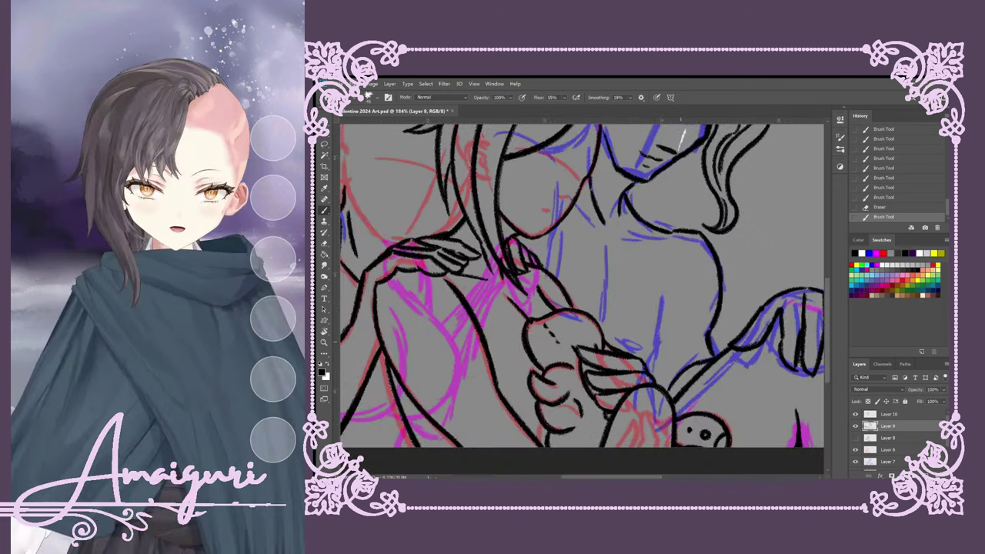
click(671, 346)
drag(676, 281, 651, 362)
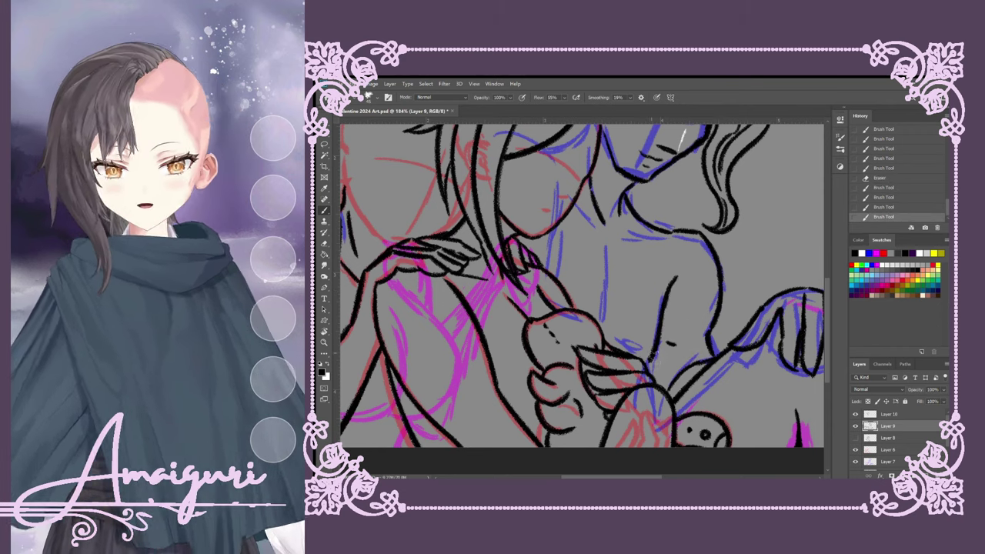
mouse_move(585, 254)
mouse_down()
mouse_move(655, 320)
mouse_move(667, 380)
mouse_up()
drag(694, 305, 737, 302)
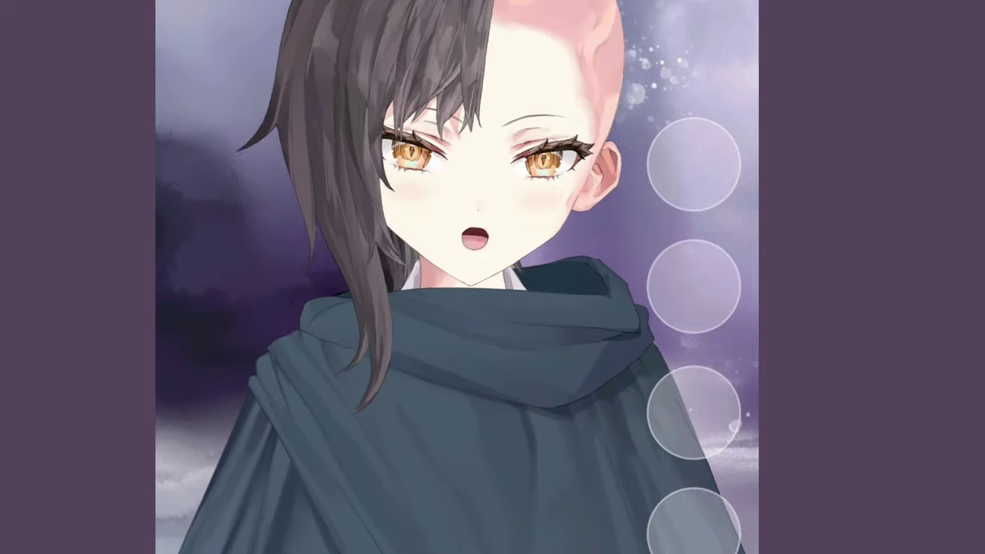
Draw white cloth folds with a ruffled edge hanging from the bun-haired figure's neck over the chest.
click(884, 168)
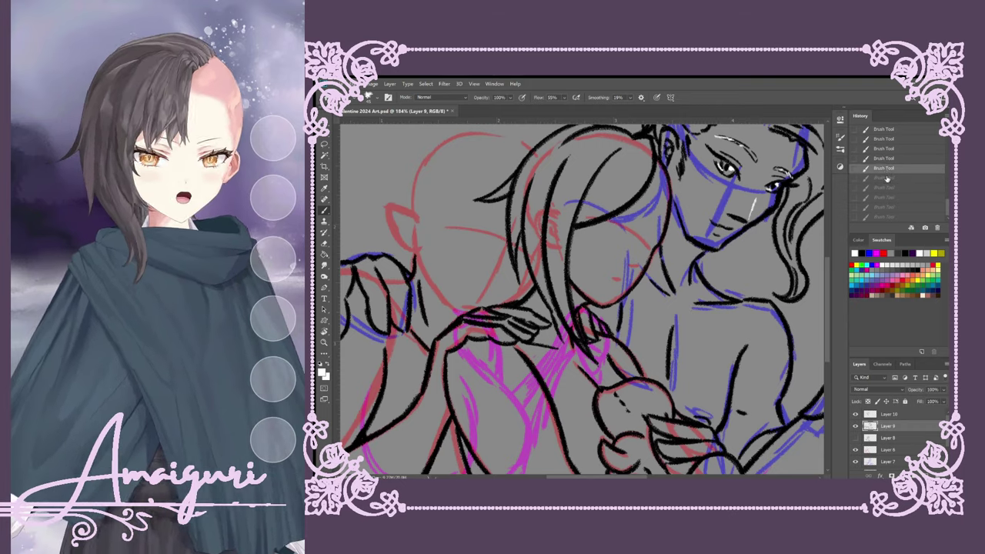
click(885, 217)
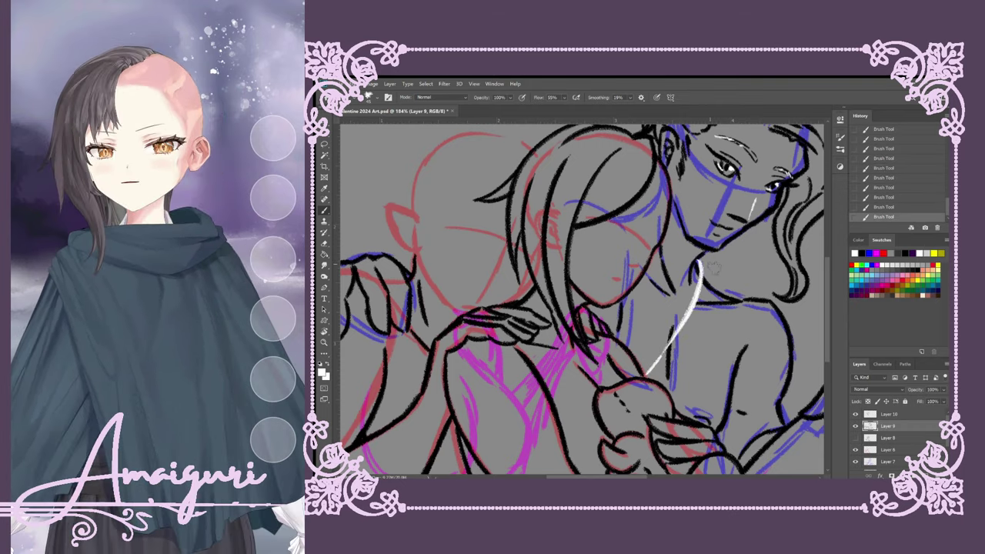
mouse_move(742, 293)
mouse_down()
mouse_move(734, 352)
mouse_move(727, 397)
mouse_up()
drag(737, 294, 695, 420)
mouse_move(731, 296)
mouse_down()
mouse_move(707, 378)
mouse_move(695, 384)
mouse_up()
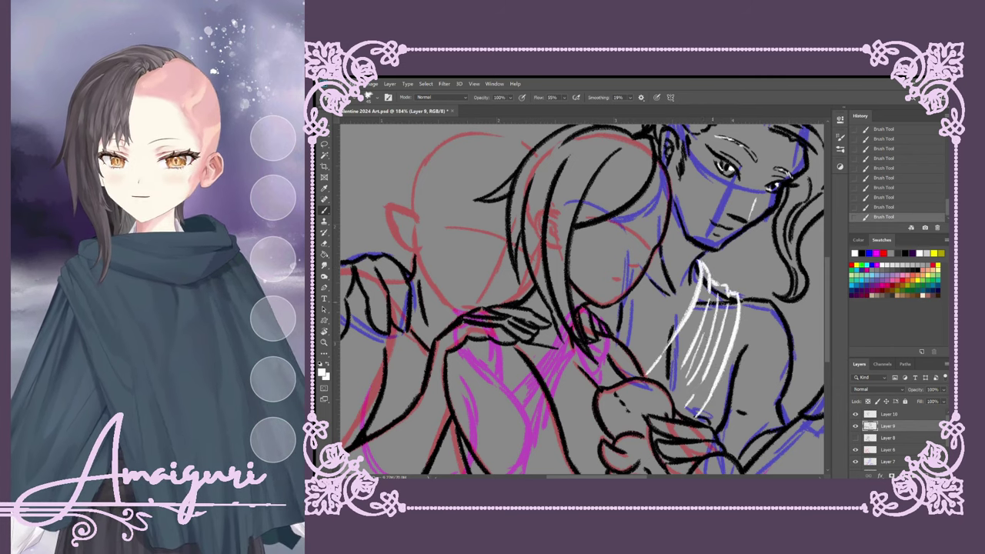
scroll(583, 300, down, 5)
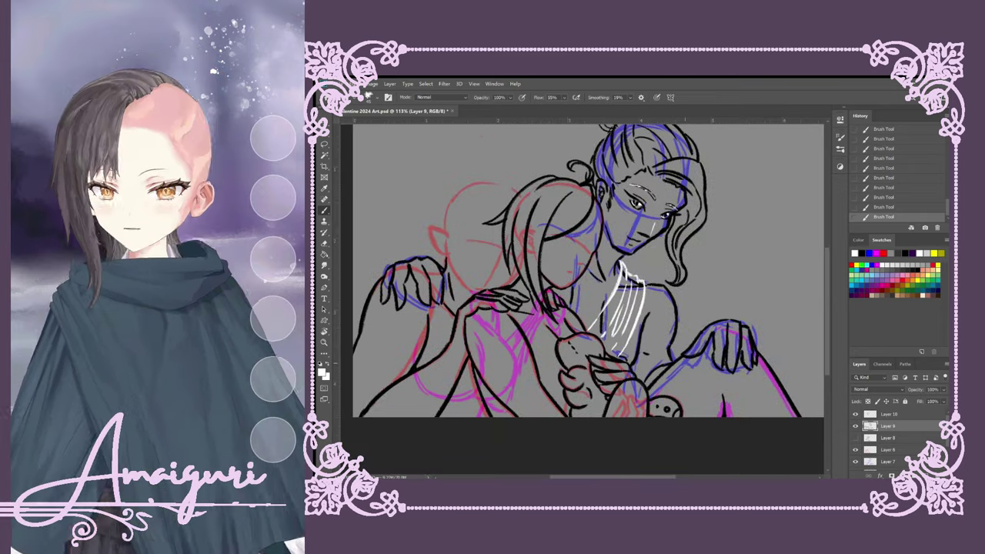
Erase the short black line below the hand resting on the raised knee.
scroll(808, 473, up, 4)
key(e)
drag(638, 300, 682, 343)
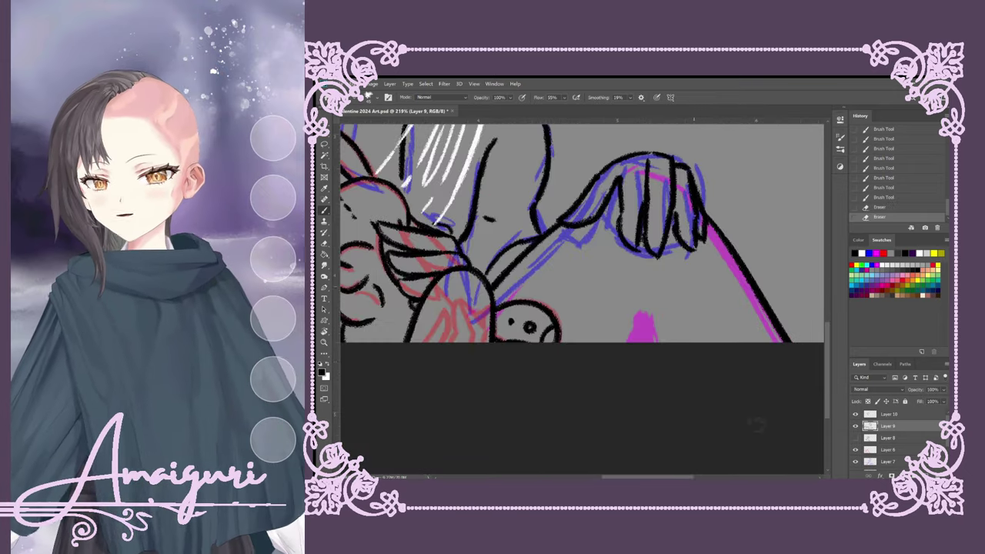
Draw black fabric fold lines fanning downward from beneath the hand on the raised knee.
key(b)
drag(685, 271, 725, 340)
scroll(582, 299, up, 2)
key(ctrl+z)
drag(615, 342, 605, 371)
drag(591, 368, 585, 393)
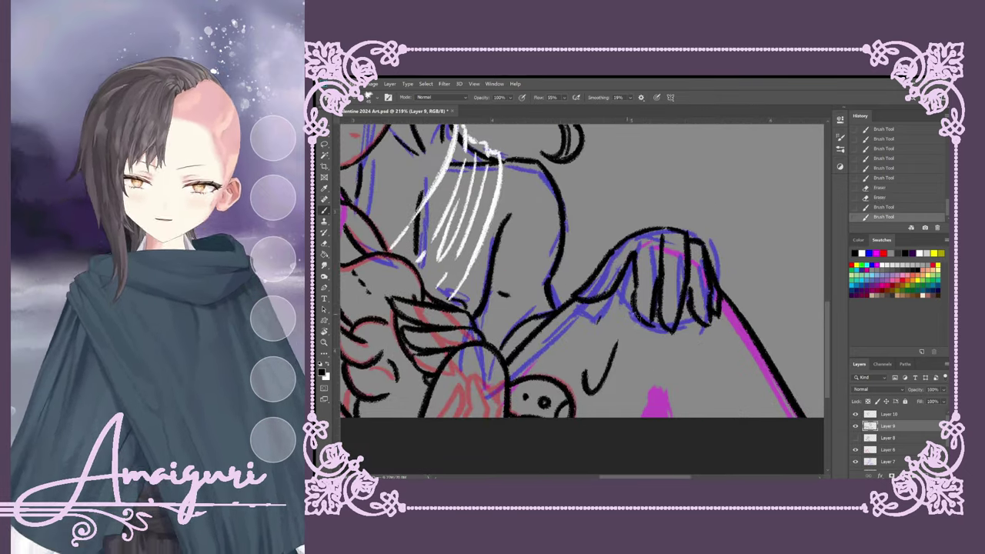
mouse_move(656, 319)
mouse_down()
mouse_move(655, 415)
mouse_move(709, 415)
mouse_up()
drag(693, 313, 767, 419)
drag(580, 329, 558, 374)
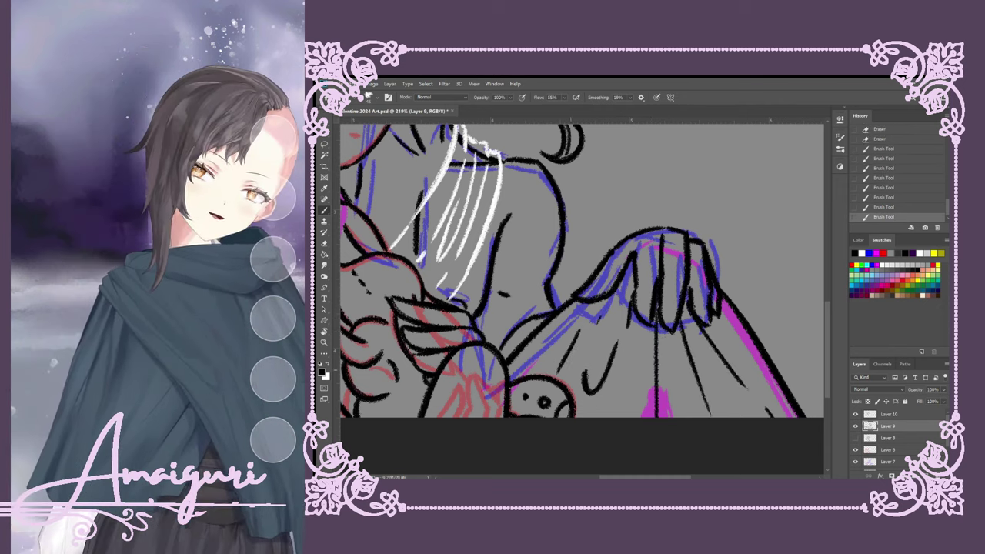
Erase the thigh line beside the resting hand's wrist and redraw the cloth contour there.
key(e)
drag(562, 307, 519, 363)
drag(563, 300, 574, 310)
key(b)
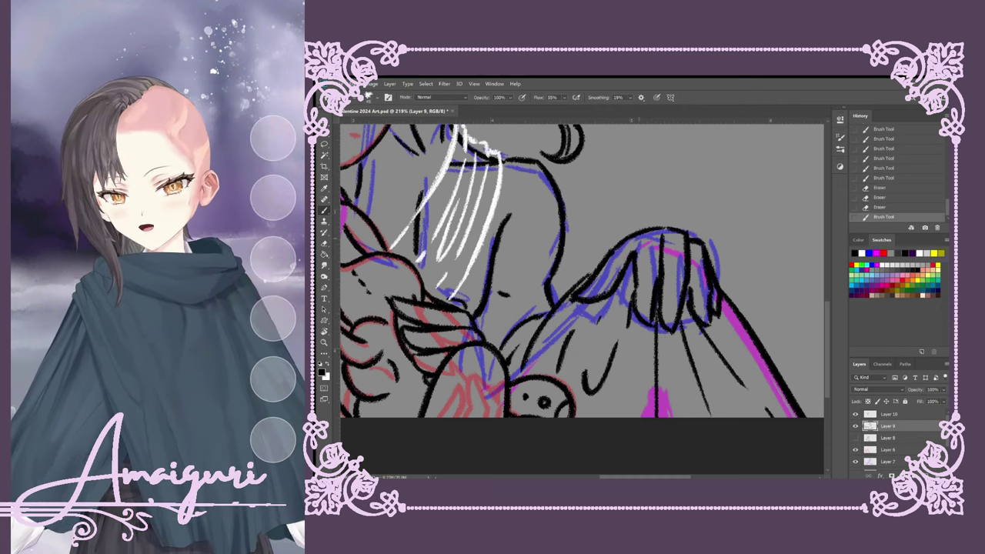
drag(592, 271, 513, 377)
scroll(582, 270, down, 5)
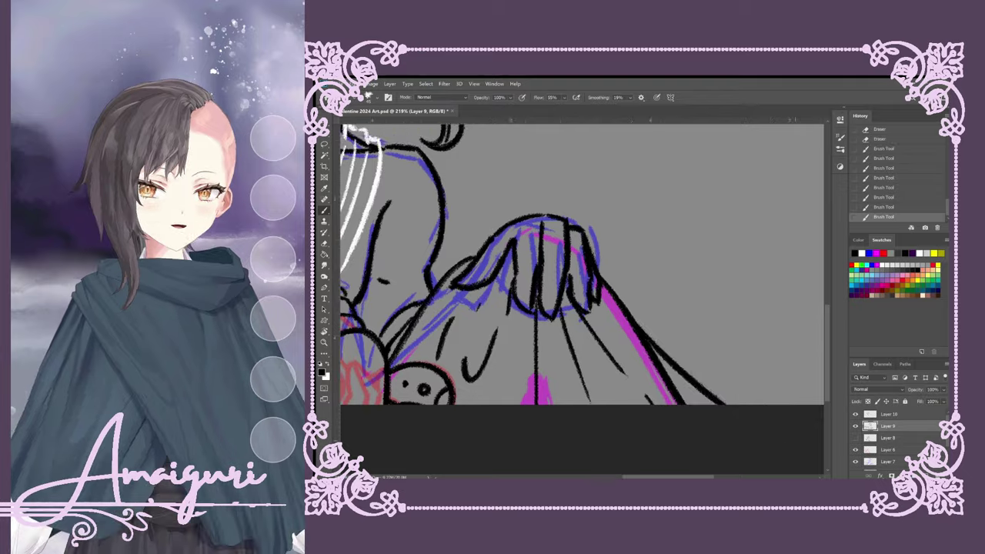
Draw short fold lines across the front figure's garment between the torso edge and the plush toy.
scroll(524, 308, up, 3)
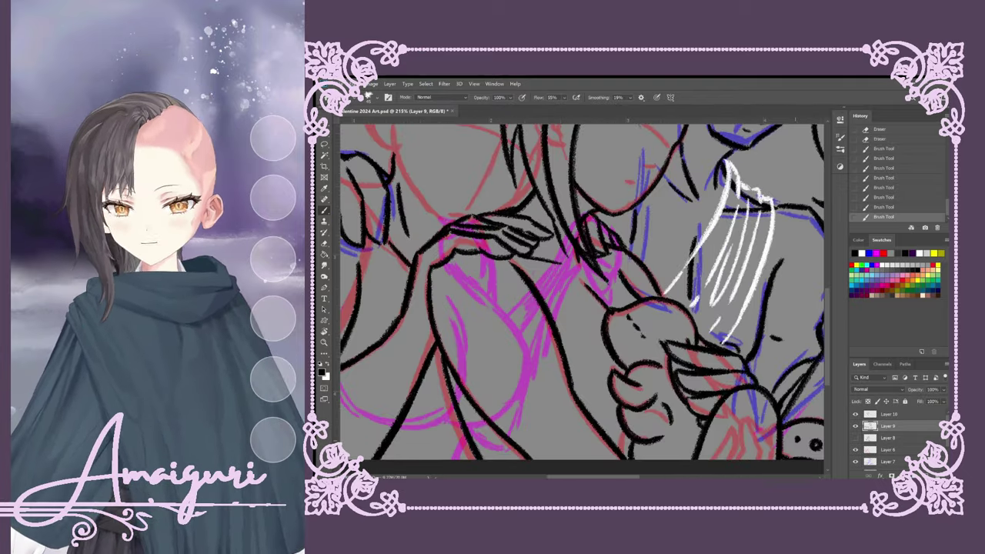
drag(544, 294, 604, 303)
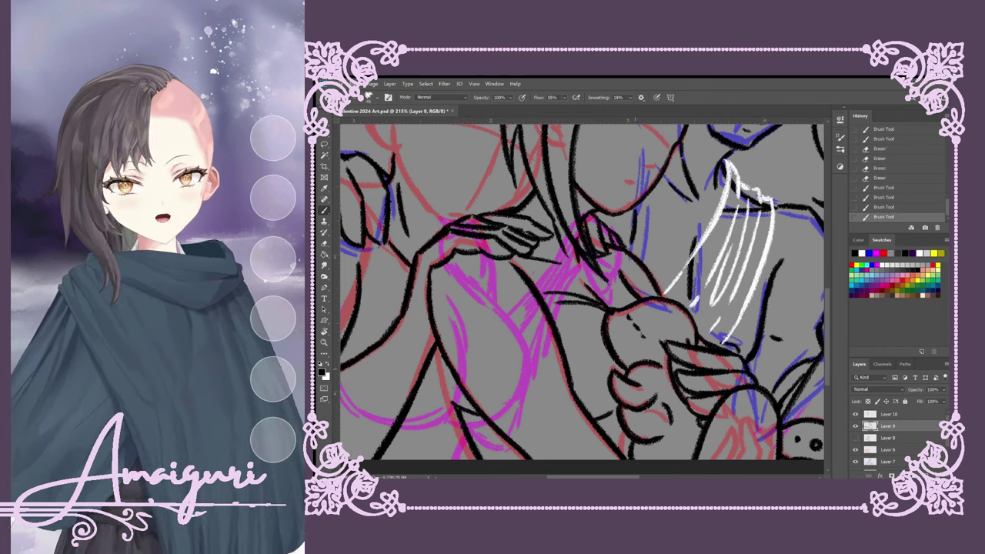
drag(588, 407, 631, 397)
key(ctrl+z)
key(ctrl+z)
key(ctrl+z)
key(ctrl+z)
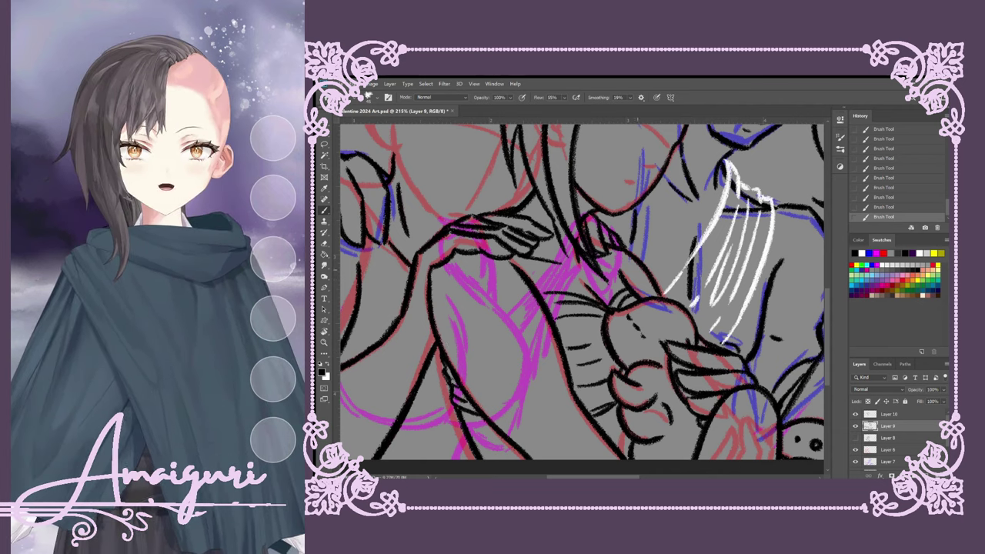
Erase the overlapping line ends above the plush toy's head near the front figure's arm.
key(e)
drag(619, 302, 634, 297)
drag(628, 299, 660, 291)
drag(644, 303, 660, 297)
scroll(739, 346, down, 3)
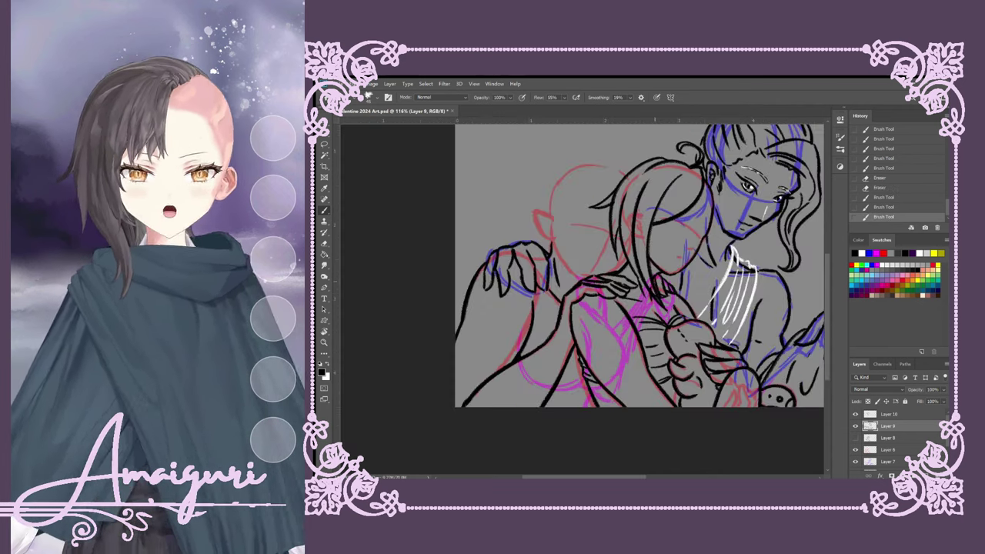
Ink the pointed ear of the leaning figure over the red sketch, adding the inner ear lines.
scroll(616, 300, up, 3)
scroll(616, 300, right, 1)
scroll(539, 308, up, 3)
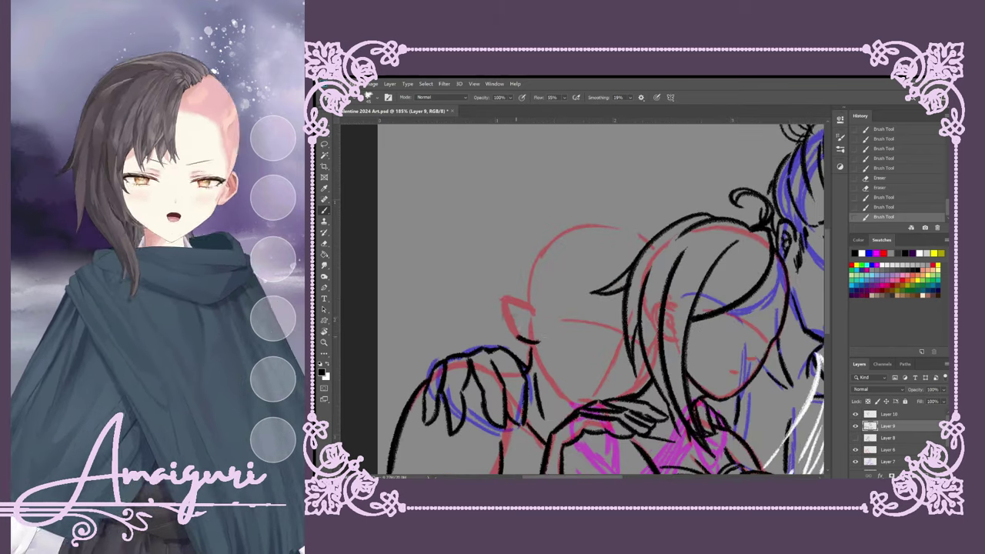
scroll(539, 308, up, 2)
mouse_move(569, 337)
mouse_down()
mouse_move(506, 265)
mouse_move(570, 285)
mouse_up()
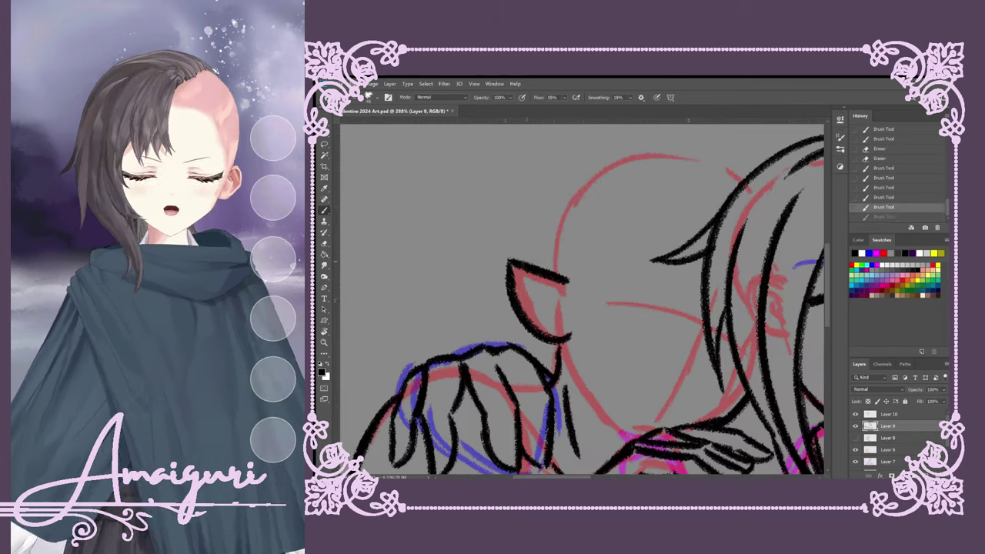
drag(507, 266, 578, 304)
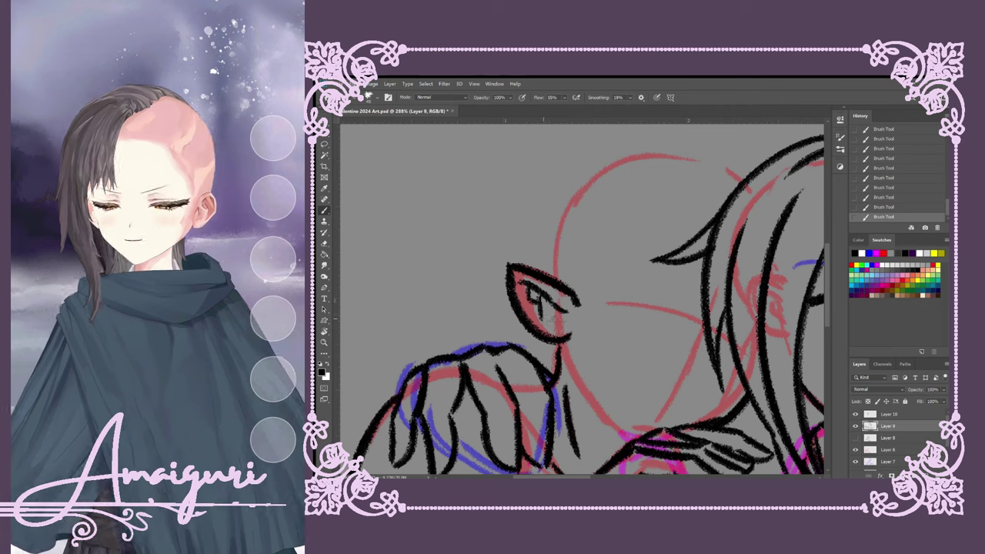
click(883, 208)
key(ctrl+minus)
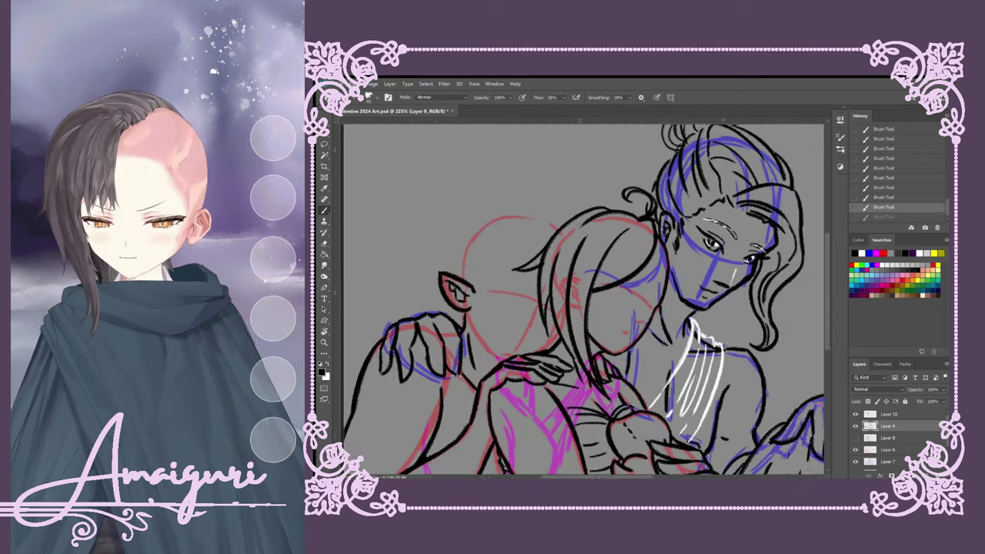
Draw curled tufts along the leaning figure's crown and the first hairline strokes above the pointed ear.
scroll(477, 251, up, 2)
key(ctrl+z)
mouse_move(663, 200)
mouse_down()
mouse_move(587, 229)
mouse_move(577, 209)
mouse_up()
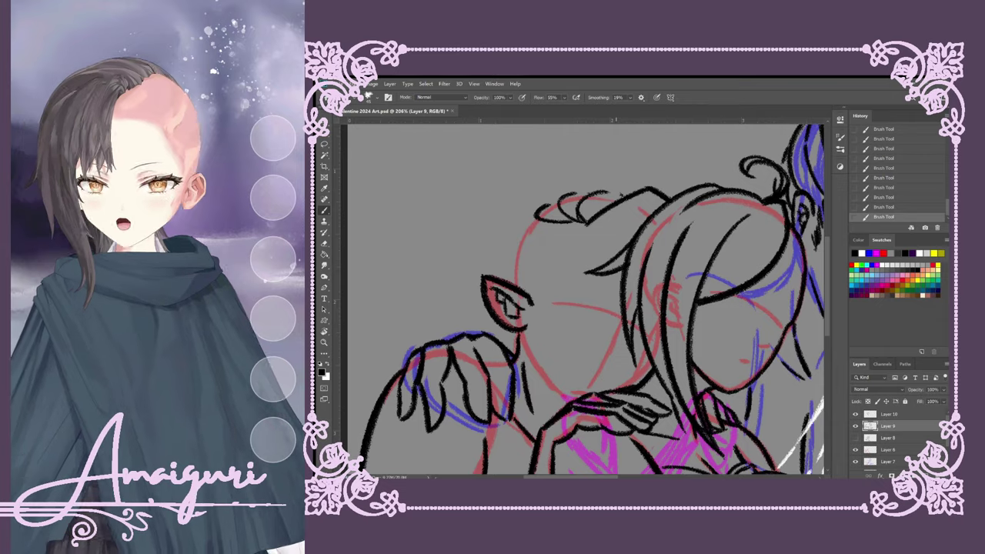
scroll(359, 242, up, 2)
key(ctrl+z)
mouse_move(680, 217)
mouse_down()
mouse_move(615, 308)
mouse_move(573, 274)
mouse_move(658, 262)
mouse_move(607, 314)
mouse_up()
key(ctrl+z)
key(ctrl+z)
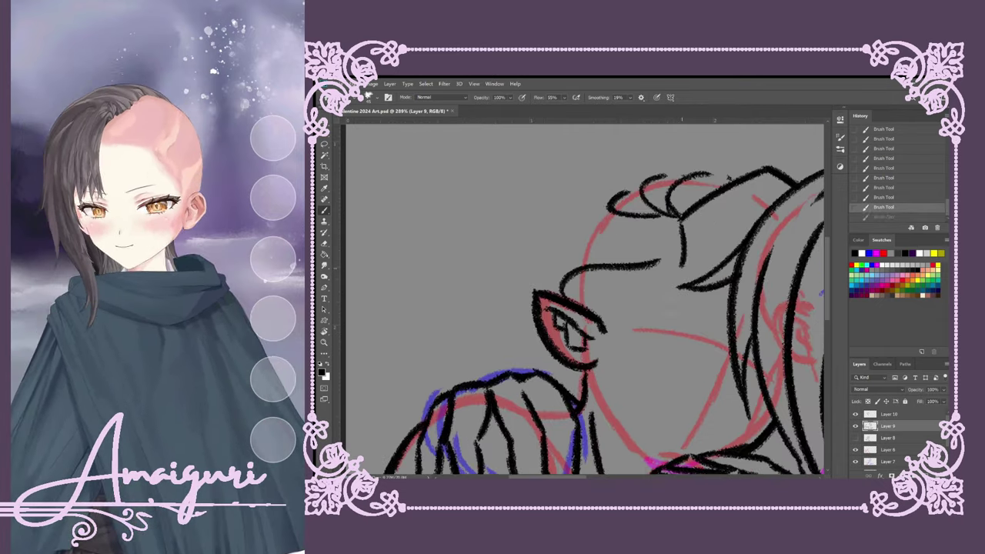
Fill the leaning figure's swept-back hair with curved locks from the ear to the crown and strands toward the middle figure.
mouse_move(683, 220)
mouse_down()
mouse_move(598, 329)
mouse_move(669, 243)
mouse_up()
mouse_move(567, 281)
mouse_down()
mouse_move(664, 228)
mouse_move(585, 219)
mouse_move(731, 161)
mouse_up()
mouse_move(681, 231)
mouse_down()
mouse_move(577, 271)
mouse_move(646, 266)
mouse_move(592, 238)
mouse_up()
key(ctrl+z)
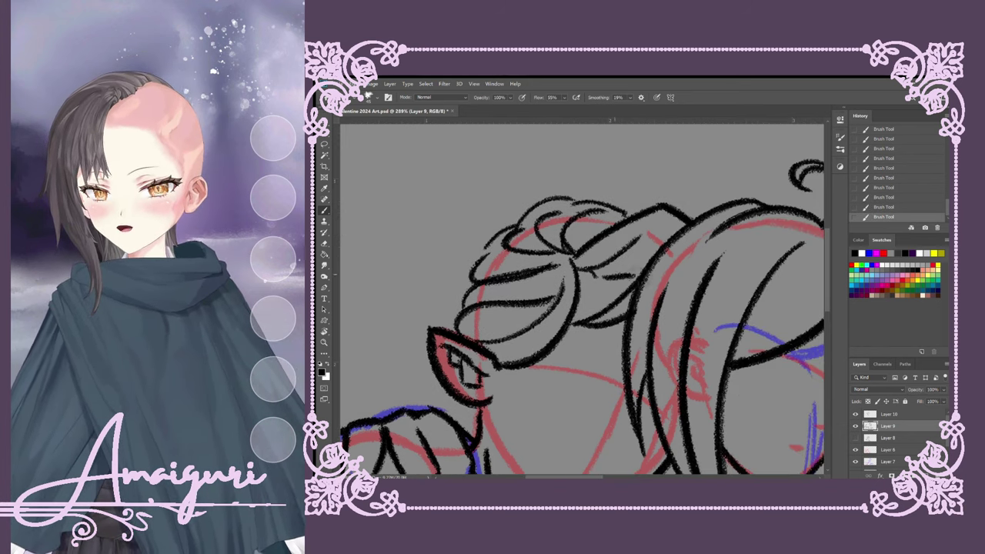
drag(623, 274, 658, 251)
scroll(616, 269, down, 3)
scroll(616, 270, up, 2)
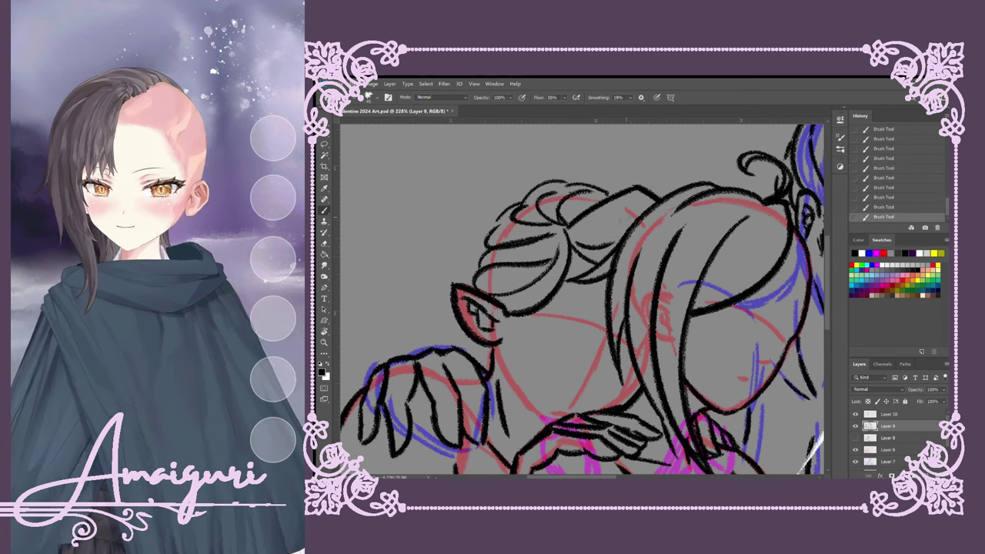
Ink the leaning figure's jawline from below the ear to the resting hand and draw the small nose.
scroll(600, 254, down, 1)
scroll(600, 254, up, 3)
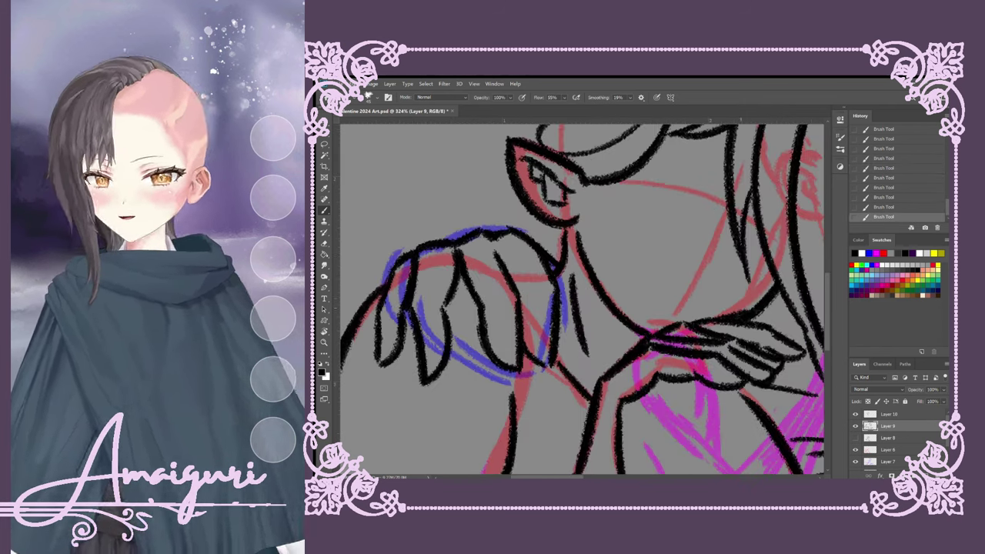
mouse_move(743, 293)
mouse_down()
mouse_move(677, 400)
mouse_move(669, 377)
mouse_up()
mouse_move(642, 359)
mouse_down()
mouse_move(675, 367)
mouse_move(668, 385)
mouse_up()
key(ctrl+z)
key(ctrl+z)
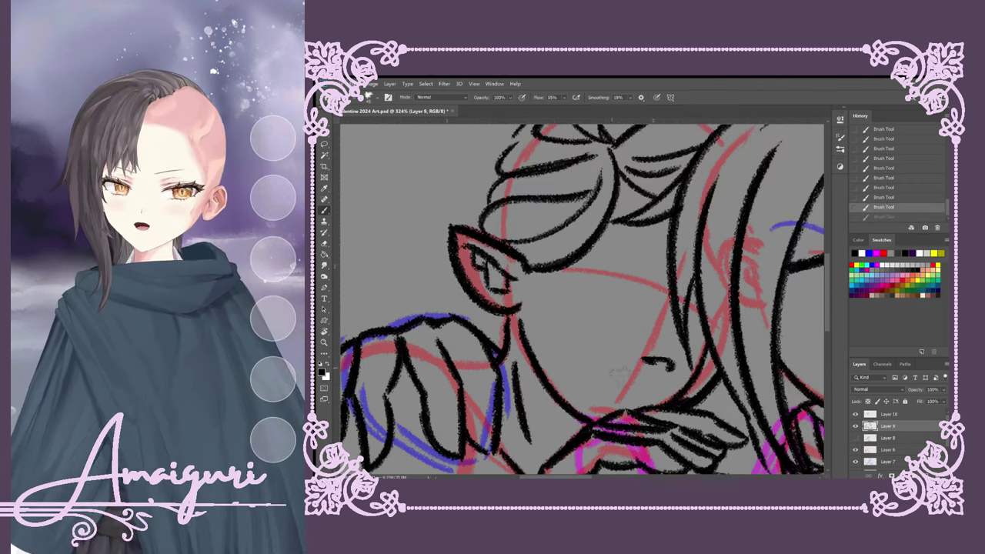
Draw and rework the leaning figure's mouth line and the small lip stroke beneath the nose.
drag(607, 366, 643, 376)
key(ctrl+z)
key(ctrl+z)
key(ctrl+z)
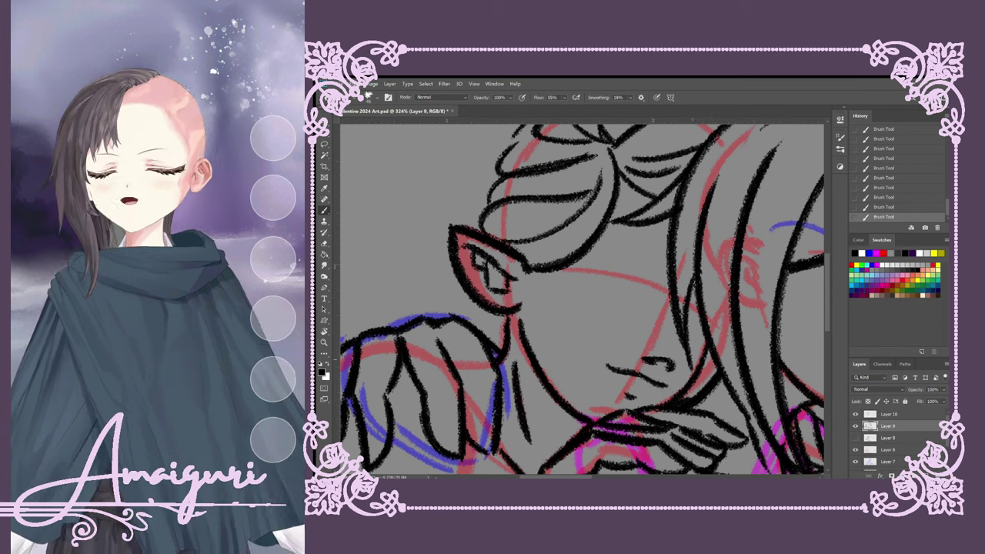
key(ctrl+0)
scroll(567, 307, up, 5)
key(ctrl+z)
key(ctrl+z)
key(ctrl+z)
key(ctrl+z)
key(ctrl+z)
key(ctrl+z)
key(ctrl+z)
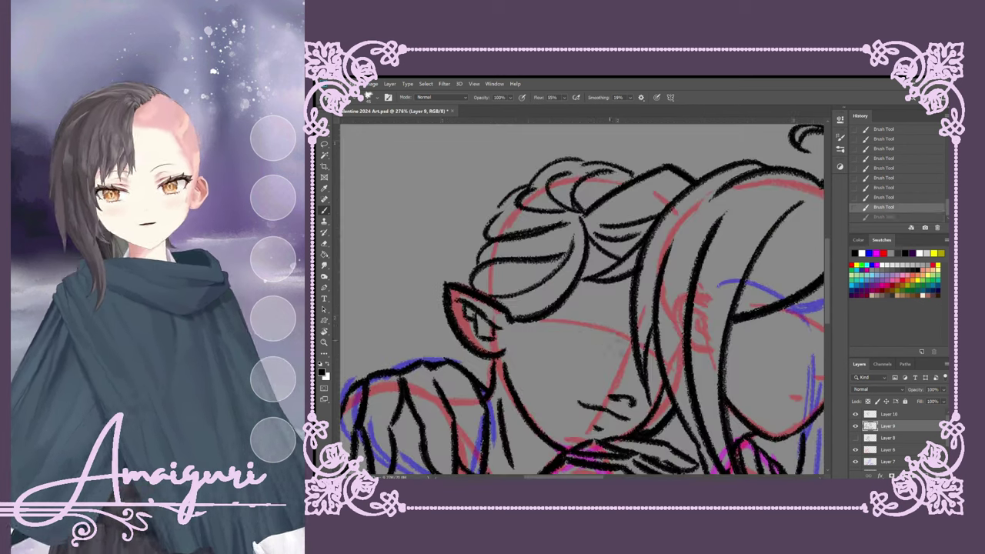
Draw the leaning figure's closed eyelid along the red guide line and clean it up with the eraser.
key(ctrl+z)
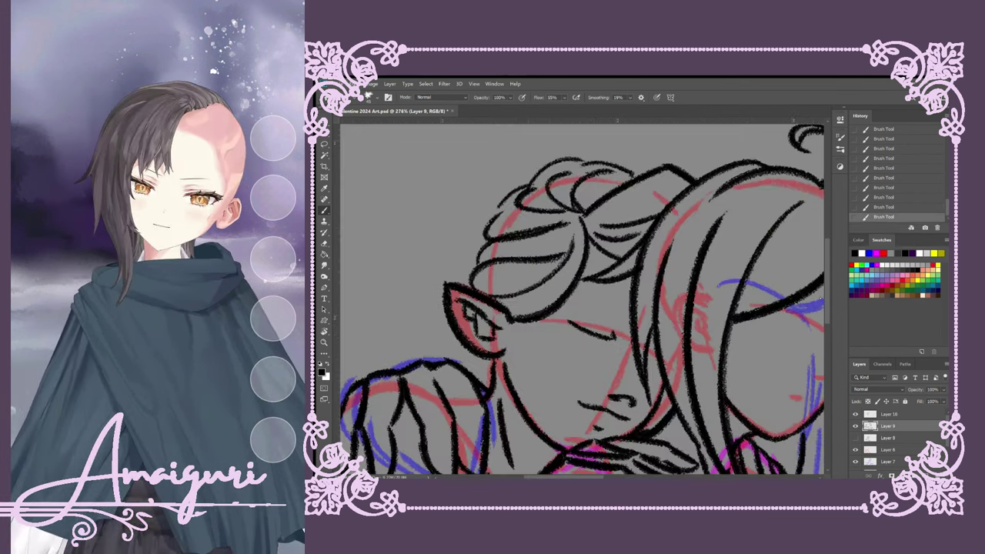
scroll(650, 251, up, 1)
key(ctrl+z)
key(ctrl+z)
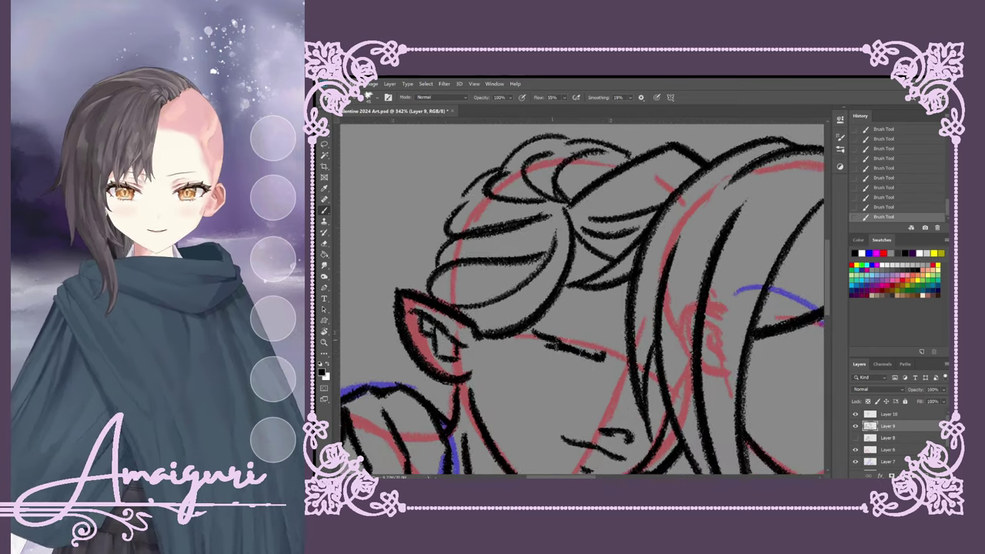
scroll(651, 254, down, 1)
key(ctrl+z)
key(ctrl+z)
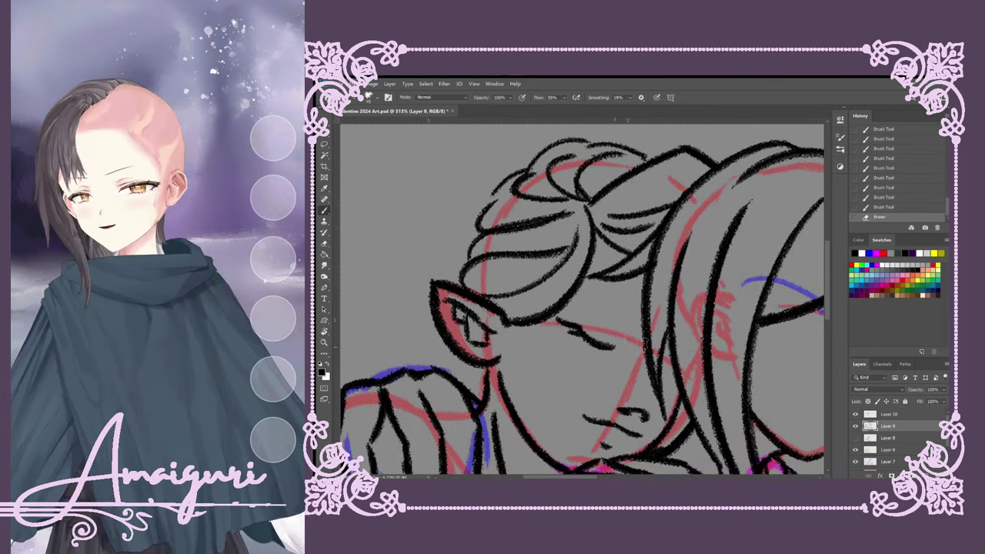
Thicken the closed eye with lash strokes and add a short dash above it.
drag(650, 350, 562, 323)
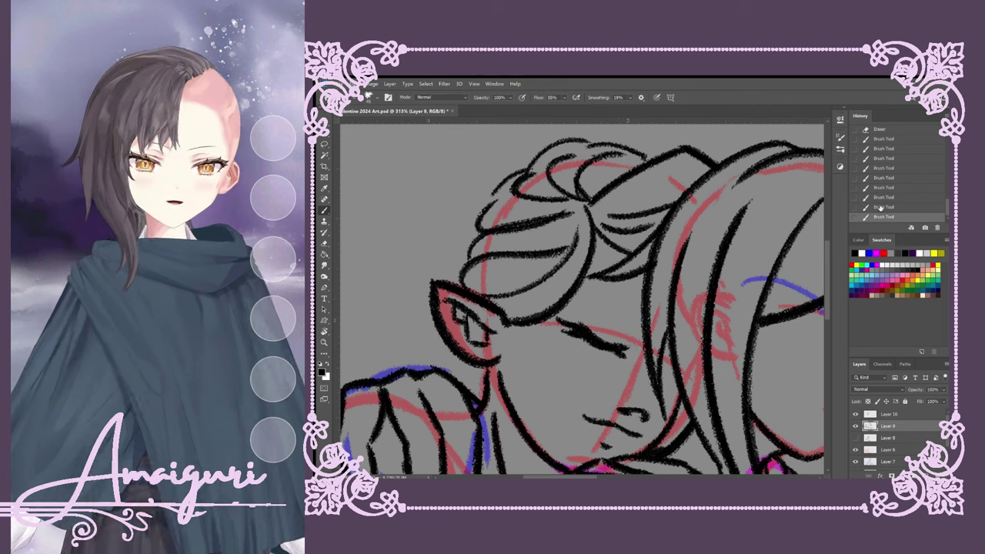
key(ctrl+z)
key(ctrl+z)
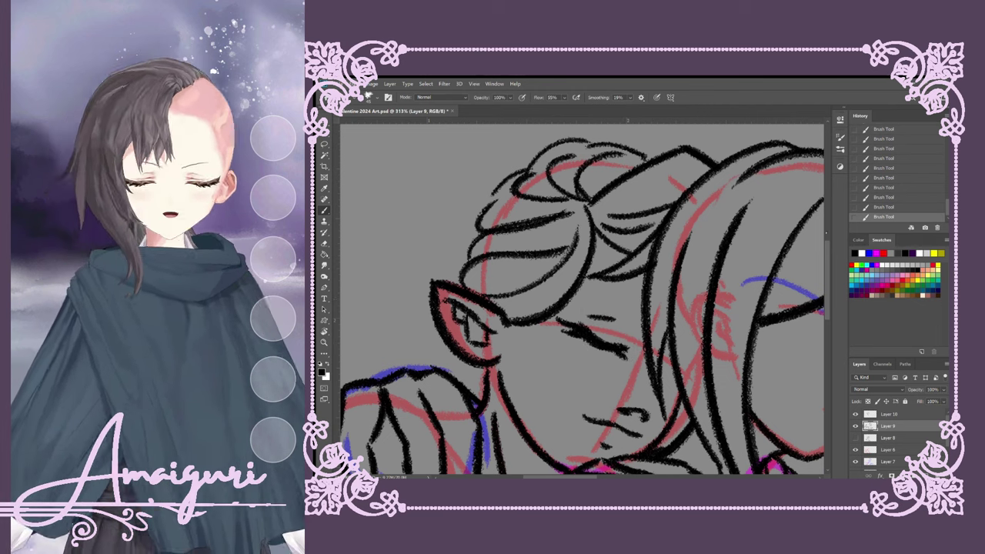
Draw a small oval mark on the leaning figure's forehead between the closed eye and the hairline.
drag(602, 294, 605, 293)
key(ctrl+z)
key(ctrl+z)
scroll(623, 297, down, 2)
scroll(624, 296, up, 3)
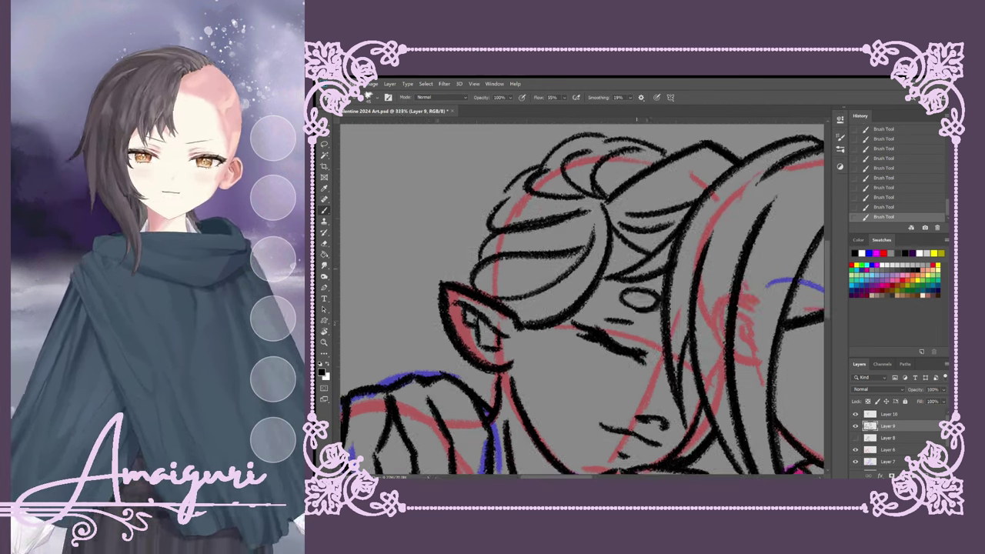
Add the short dark stroke of the leaning figure's far eye between the middle figure's hair strands.
scroll(617, 374, up, 1)
key(ctrl+z)
key(ctrl+z)
scroll(617, 375, down, 2)
scroll(618, 375, up, 3)
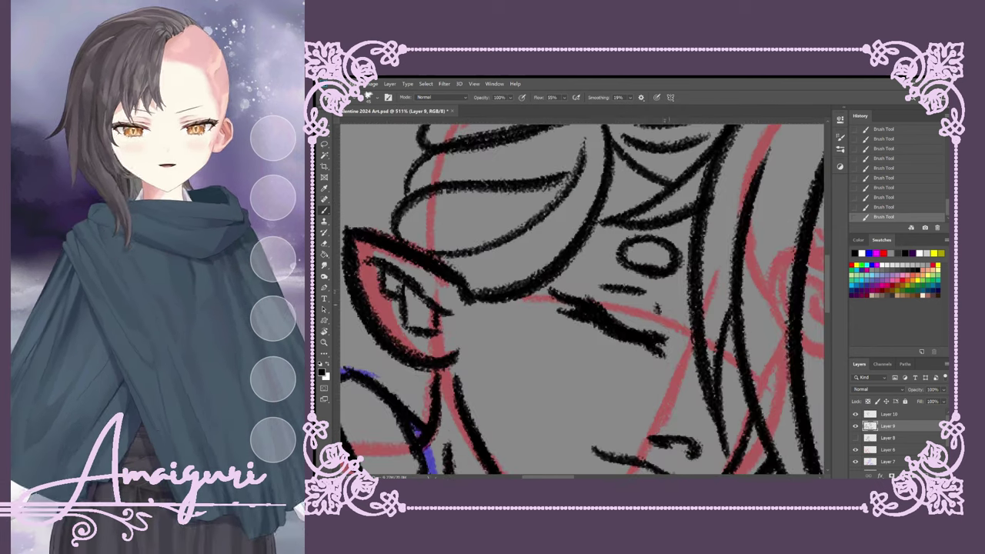
key(ctrl+z)
key(ctrl+z)
scroll(622, 285, down, 2)
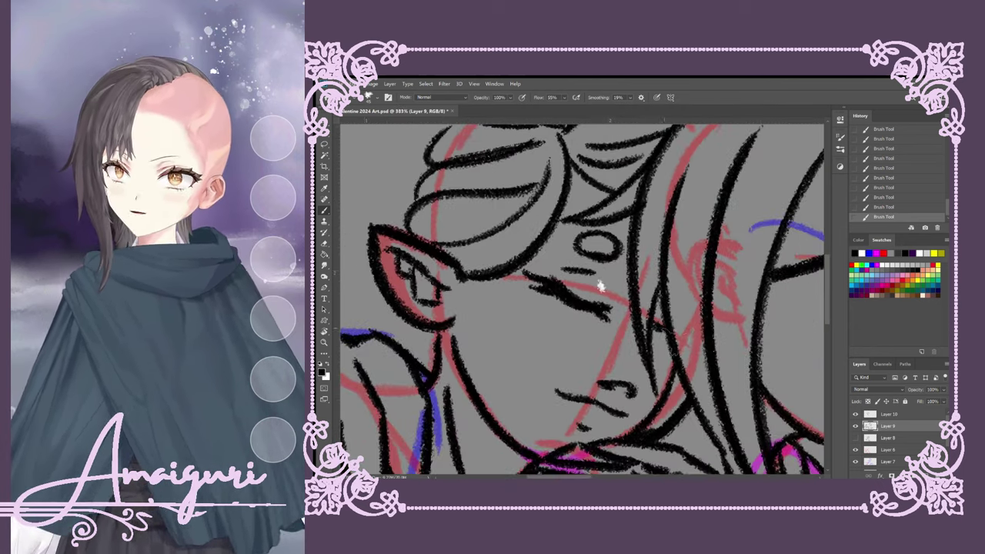
key(ctrl+z)
key(ctrl+z)
Undo the last three face strokes and restore them to compare the face with the whole drawing.
scroll(601, 286, down, 3)
scroll(601, 286, up, 1)
key(ctrl+z)
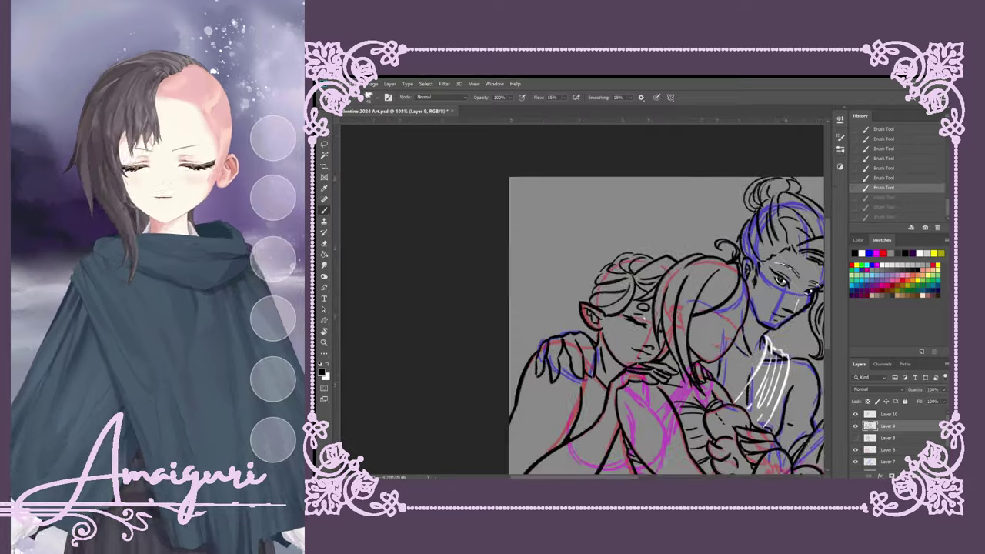
scroll(622, 286, up, 3)
key(ctrl+shift+z)
key(ctrl+shift+z)
key(ctrl+shift+z)
scroll(622, 285, down, 3)
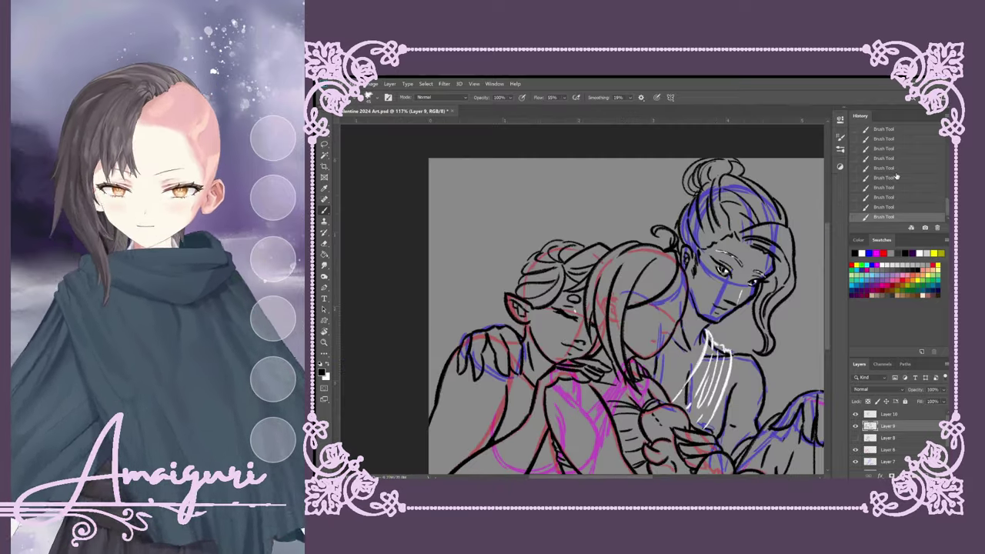
Add a new layer above the ink layer, try brush strokes on the leaning figure's face and erase them.
key(ctrl+shift+alt+n)
scroll(626, 285, up, 3)
mouse_move(666, 326)
mouse_down()
mouse_move(690, 351)
mouse_move(705, 395)
mouse_move(646, 387)
mouse_up()
mouse_move(666, 325)
mouse_down()
mouse_move(699, 351)
mouse_move(690, 343)
mouse_move(651, 374)
mouse_up()
key(e)
drag(648, 324, 668, 374)
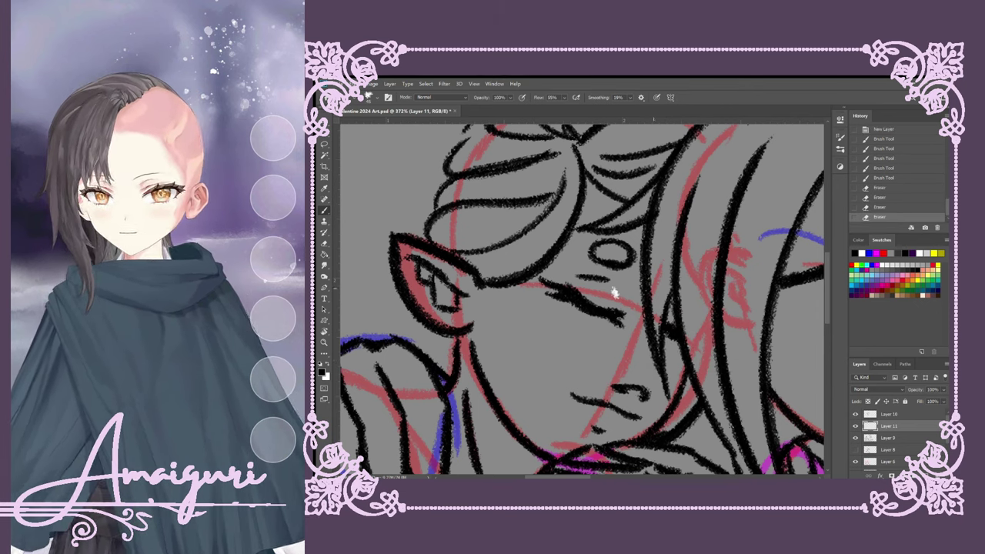
Try further brush strokes over the leaning figure's face on the new layer and rub them out with the eraser.
scroll(614, 293, down, 5)
scroll(531, 288, up, 6)
key(b)
drag(600, 340, 622, 362)
mouse_move(597, 322)
mouse_down()
mouse_move(608, 367)
mouse_move(607, 352)
mouse_up()
key(e)
drag(599, 327, 618, 366)
scroll(530, 285, down, 5)
mouse_move(602, 332)
mouse_down()
mouse_move(616, 362)
mouse_move(702, 372)
mouse_move(728, 390)
mouse_up()
scroll(622, 327, up, 4)
key(b)
mouse_move(670, 373)
mouse_down()
mouse_move(713, 385)
mouse_move(683, 383)
mouse_move(719, 382)
mouse_up()
key(e)
scroll(620, 325, down, 5)
scroll(545, 331, up, 4)
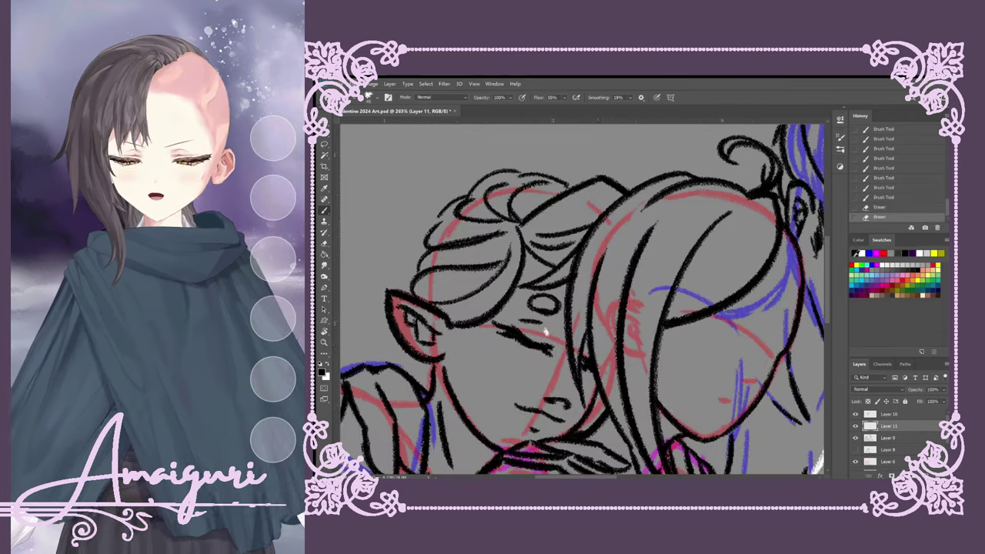
Draw large looping strands of an updo behind the leaning figure's head and trim the overlapping line ends.
scroll(544, 331, down, 5)
scroll(648, 375, up, 4)
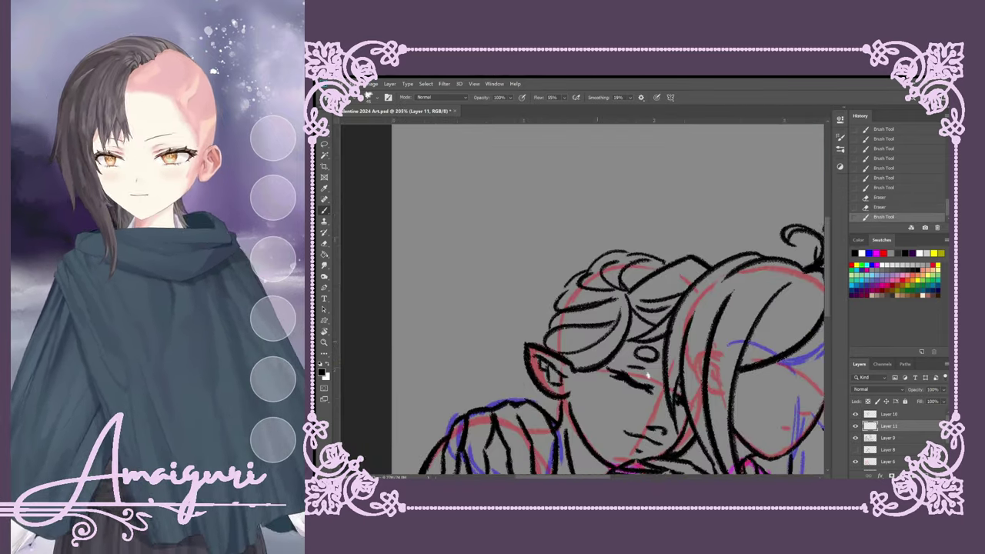
drag(585, 254, 538, 331)
key(ctrl+z)
drag(554, 270, 637, 245)
drag(623, 241, 537, 319)
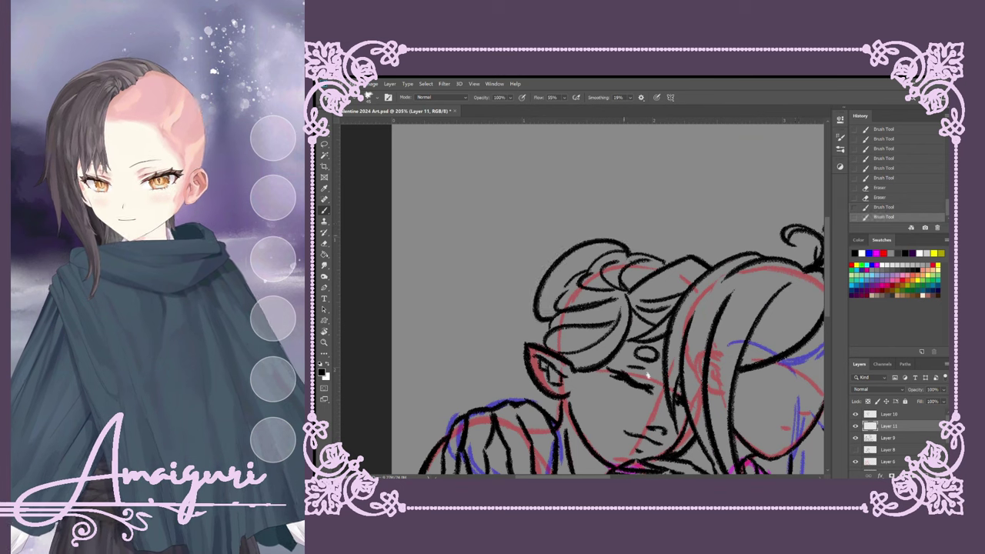
mouse_move(570, 251)
mouse_down()
mouse_move(527, 330)
mouse_move(640, 239)
mouse_up()
drag(648, 375, 689, 272)
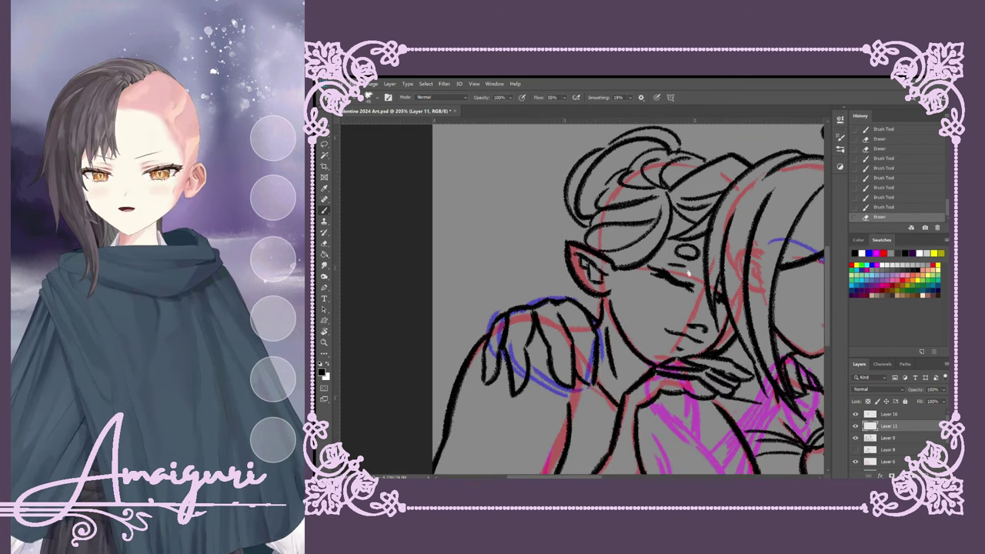
Merge Layer 10 and Layer 11 down into Layer 9 and toggle the merged layer's visibility to check it.
click(887, 416)
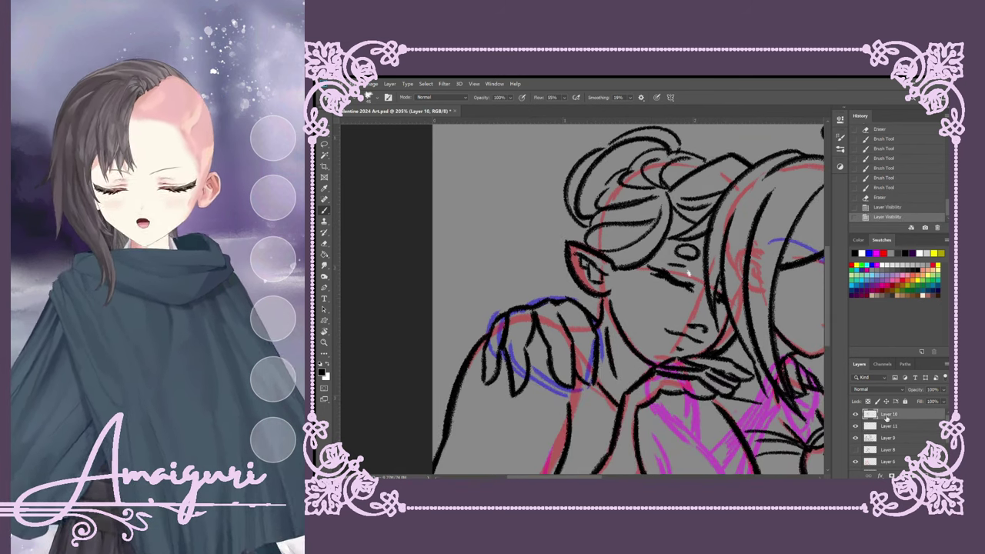
key(ctrl+e)
key(ctrl+comma)
key(ctrl+comma)
Erase the leaning figure's upper jawline and the short neck line below the pointed ear.
drag(614, 300, 628, 345)
drag(612, 268, 639, 369)
key(ctrl+z)
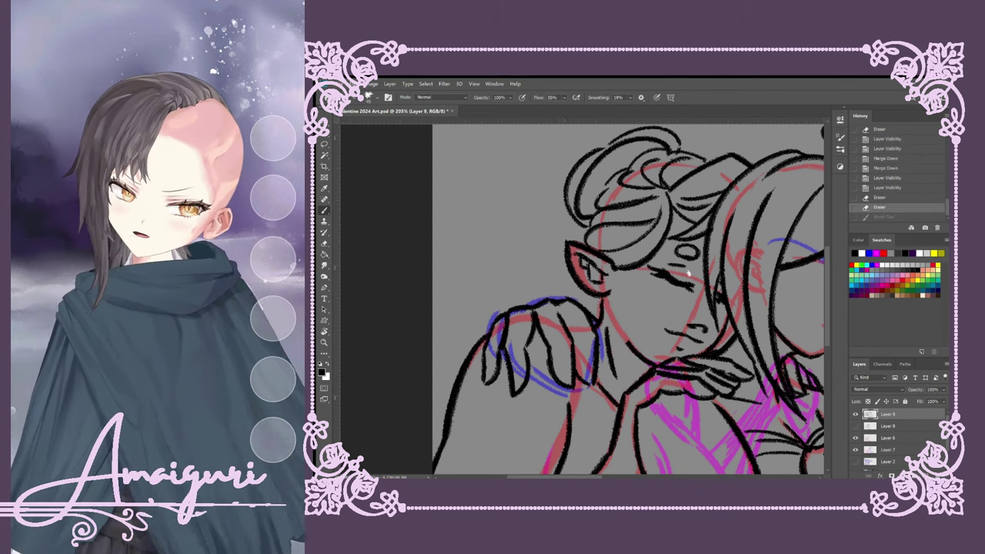
Draw a wavy lock from the leaning figure's temple past the cheek to the chin, plus loose curls around the ear and neck.
drag(642, 270, 620, 369)
key(ctrl+z)
key(ctrl+z)
mouse_move(650, 260)
mouse_down()
mouse_move(625, 376)
mouse_move(620, 351)
mouse_up()
key(ctrl+z)
key(ctrl+z)
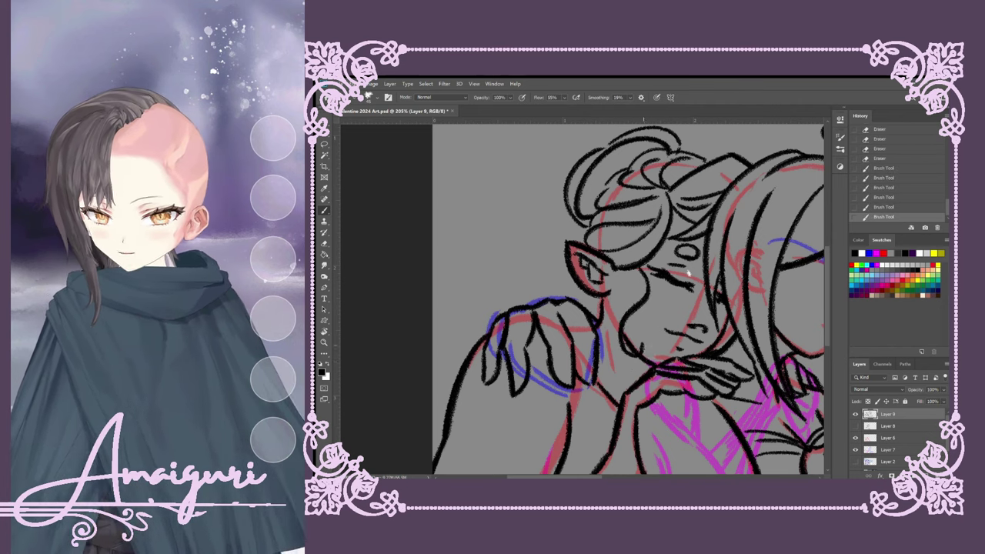
key(ctrl+z)
drag(633, 311, 608, 368)
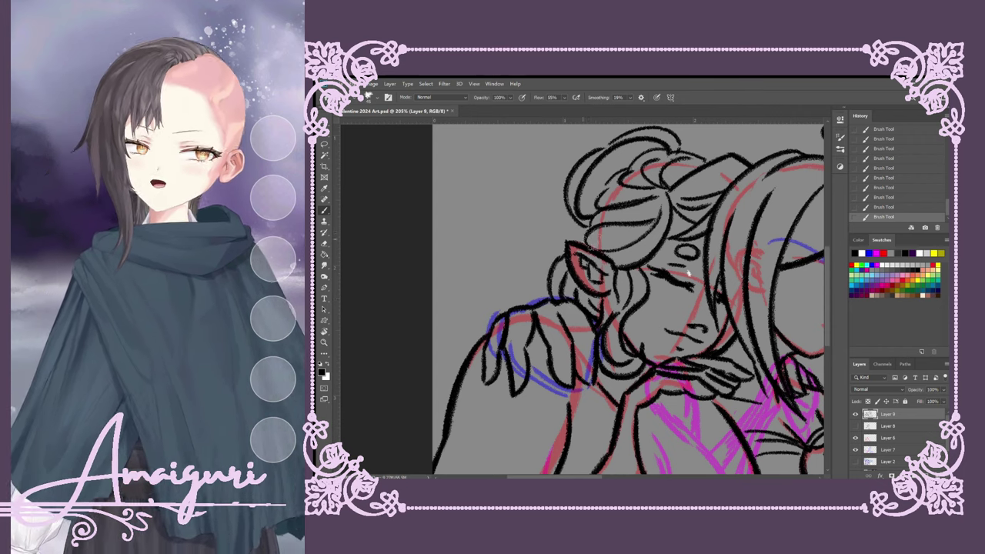
Hide and show Layer 6 again to check the inked figures against the sketch.
key(ctrl+0)
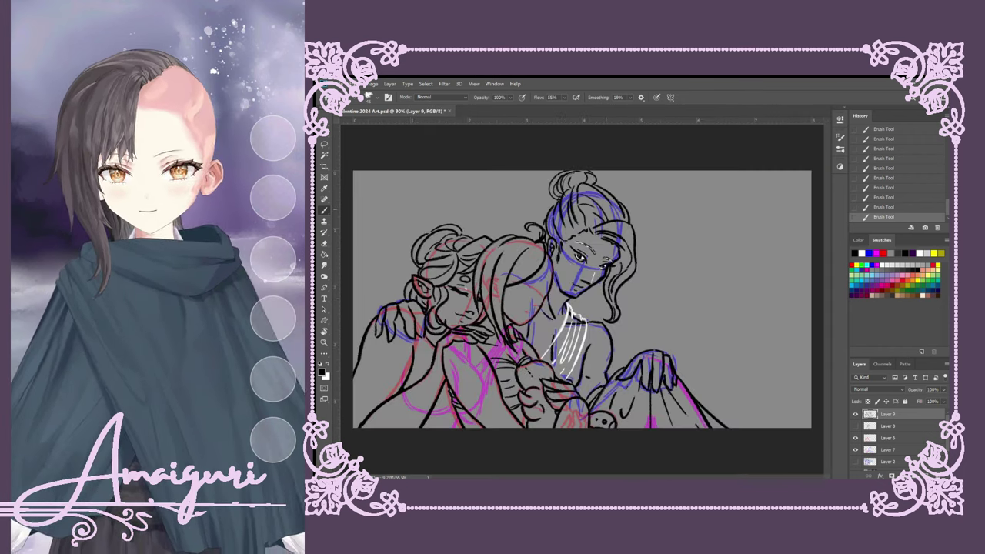
click(855, 442)
click(855, 441)
scroll(385, 273, up, 2)
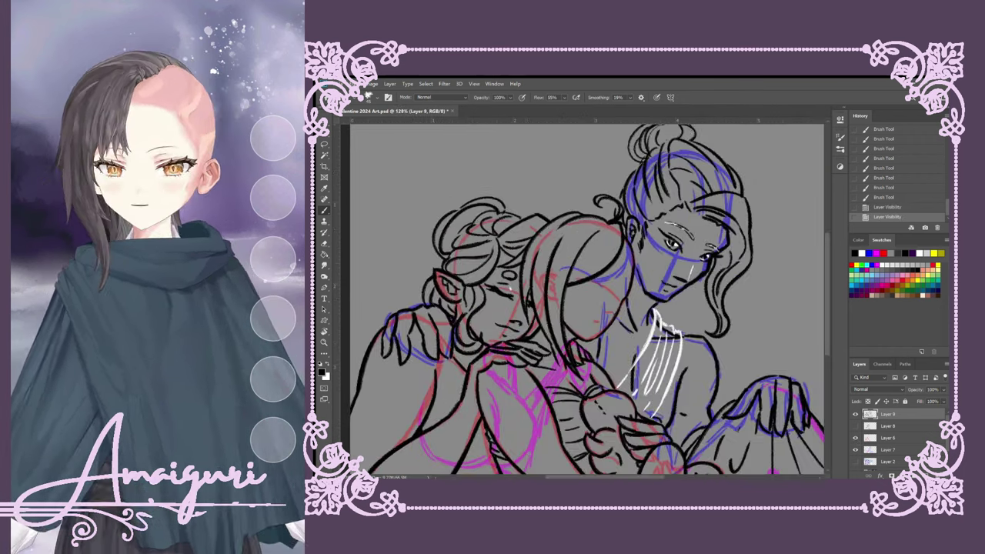
scroll(561, 306, up, 1)
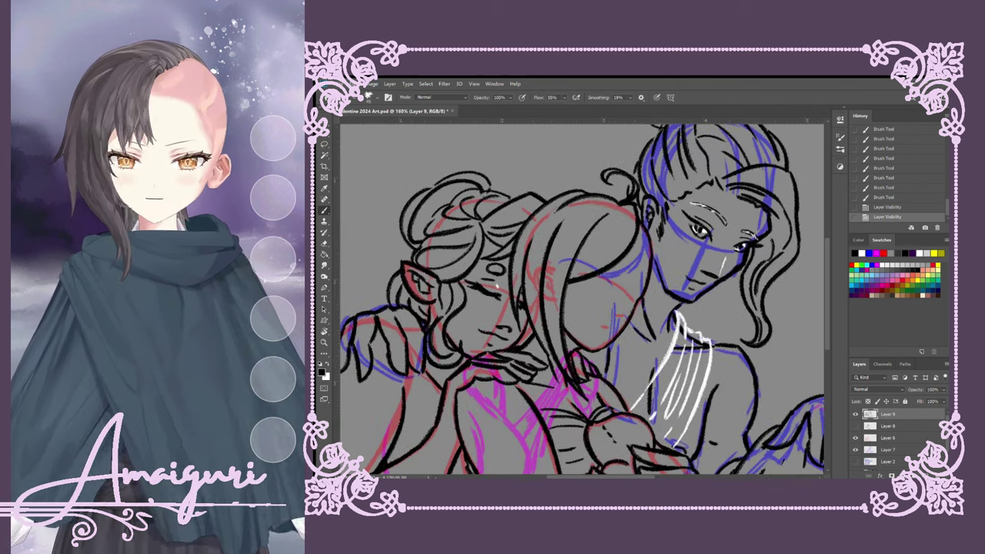
scroll(554, 277, up, 3)
mouse_move(651, 309)
mouse_down()
mouse_move(616, 277)
mouse_move(601, 286)
mouse_move(583, 274)
mouse_up()
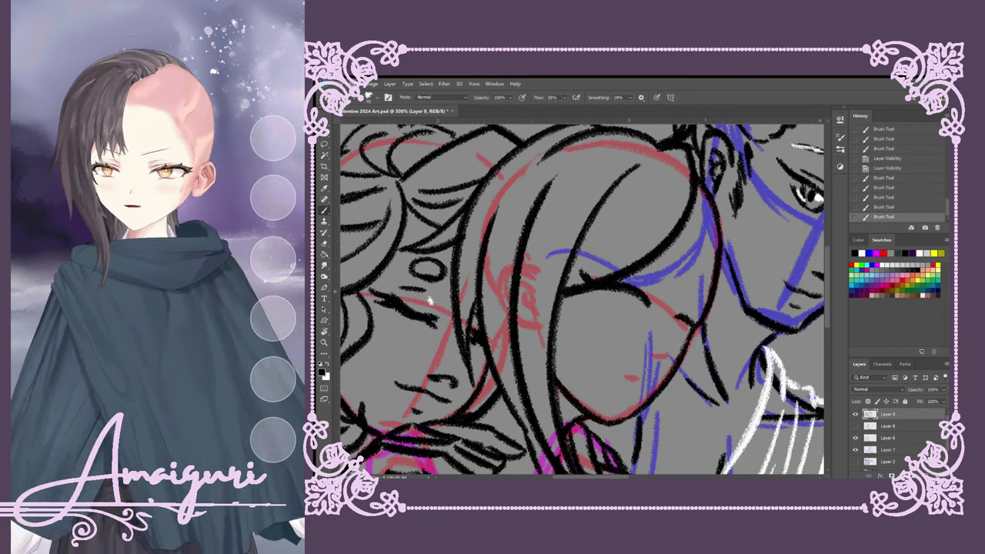
mouse_move(694, 331)
mouse_down()
mouse_move(676, 311)
mouse_move(686, 312)
mouse_up()
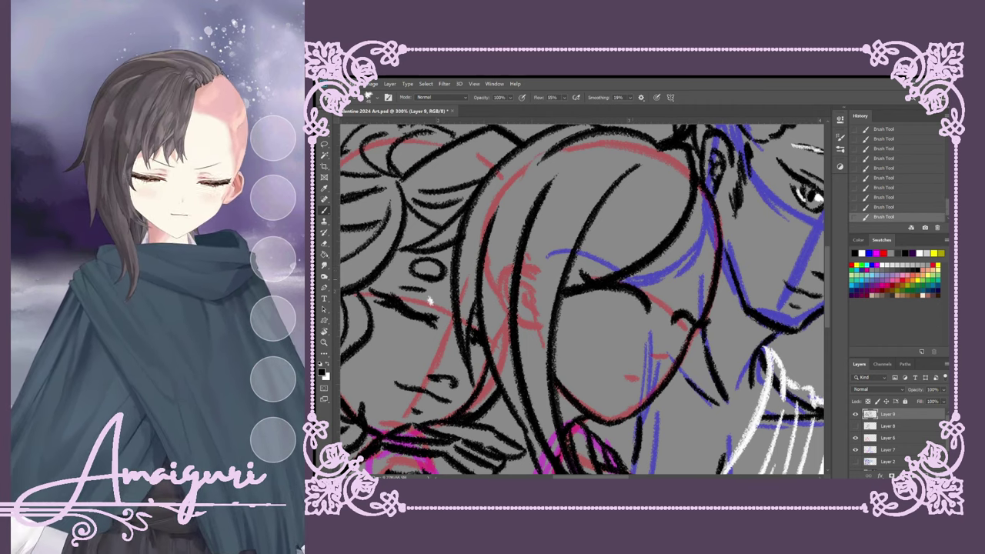
scroll(429, 302, down, 2)
key(ctrl+z)
key(ctrl+z)
key(ctrl+z)
Add a new layer and draw the middle figure's small nose mark and lips, with a white highlight on the mouth.
key(ctrl+shift+alt+n)
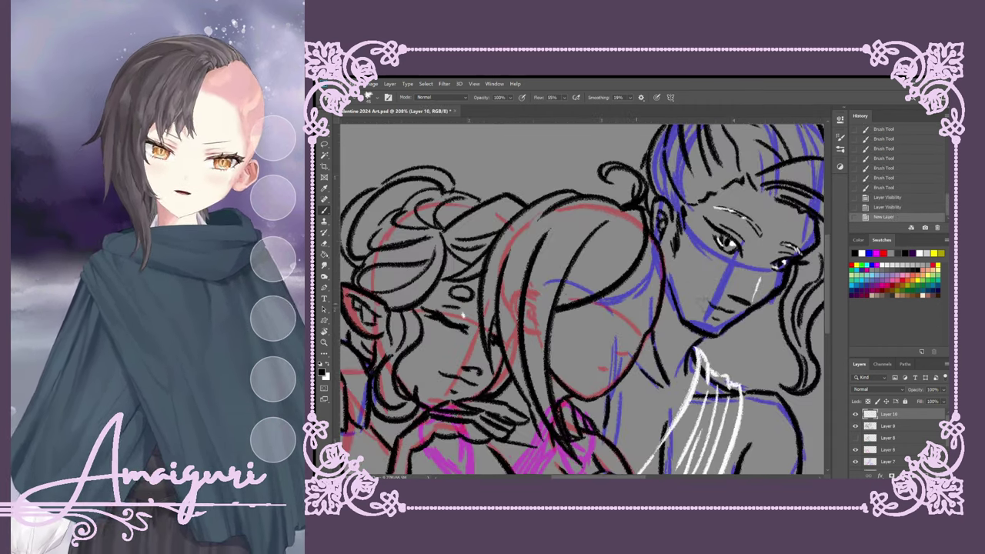
scroll(464, 313, up, 2)
drag(630, 371, 680, 387)
key(ctrl+z)
key(ctrl+z)
mouse_move(632, 389)
mouse_down()
mouse_move(646, 400)
mouse_move(653, 380)
mouse_move(778, 339)
mouse_up()
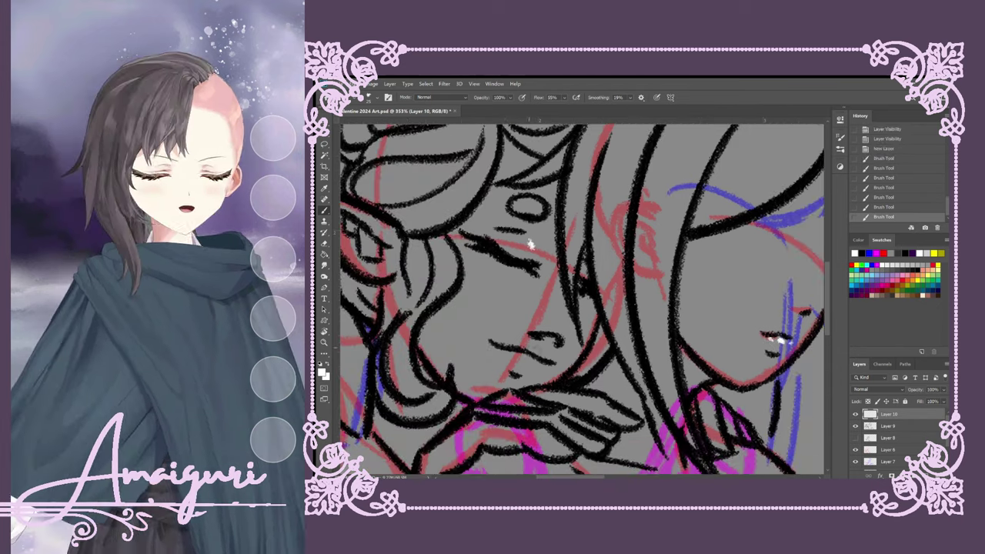
Add white highlights to the leaning figure's lips, nose and closed eye, and dot freckles across the cheek.
drag(509, 356, 541, 369)
mouse_move(566, 319)
mouse_down()
mouse_move(566, 331)
mouse_move(599, 334)
mouse_up()
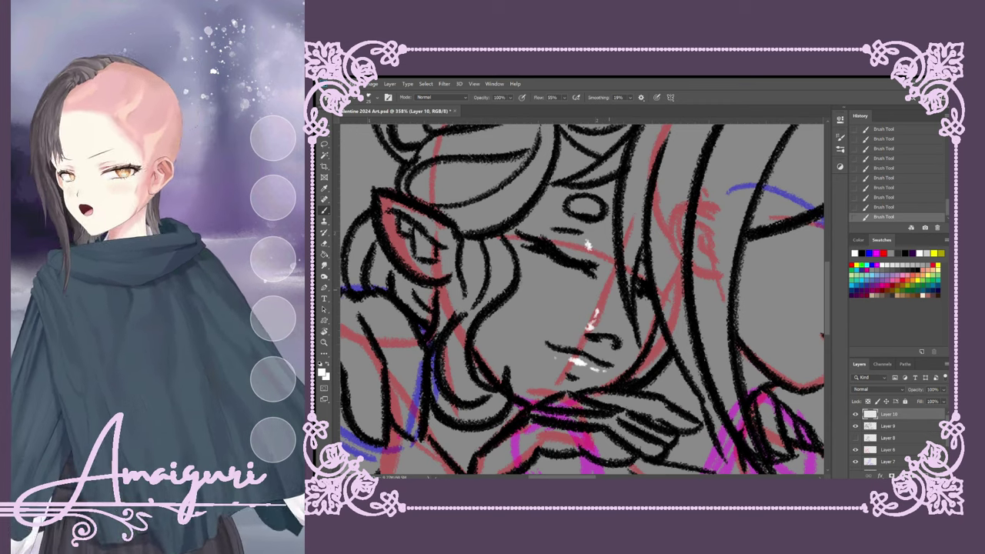
scroll(587, 245, down, 5)
scroll(569, 292, up, 4)
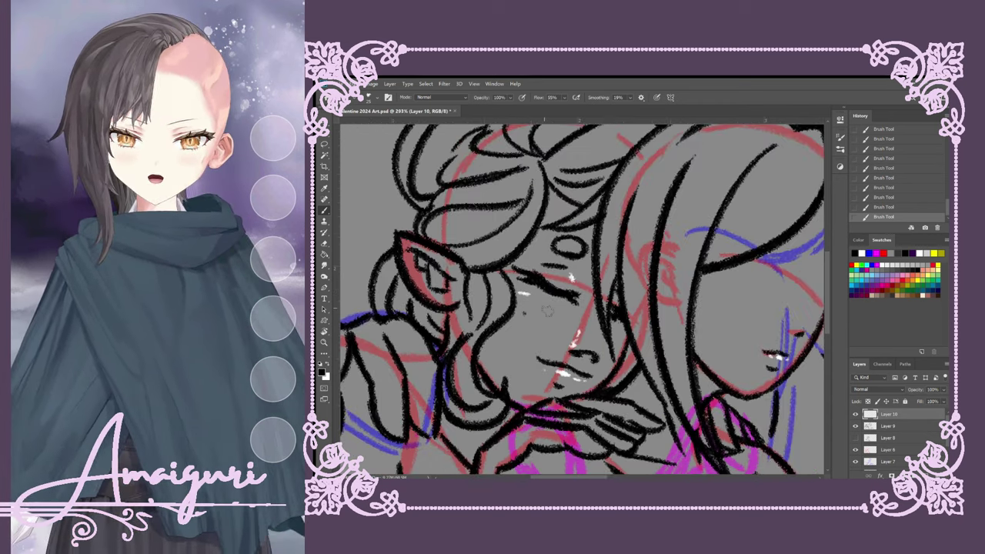
click(891, 198)
click(891, 207)
click(888, 217)
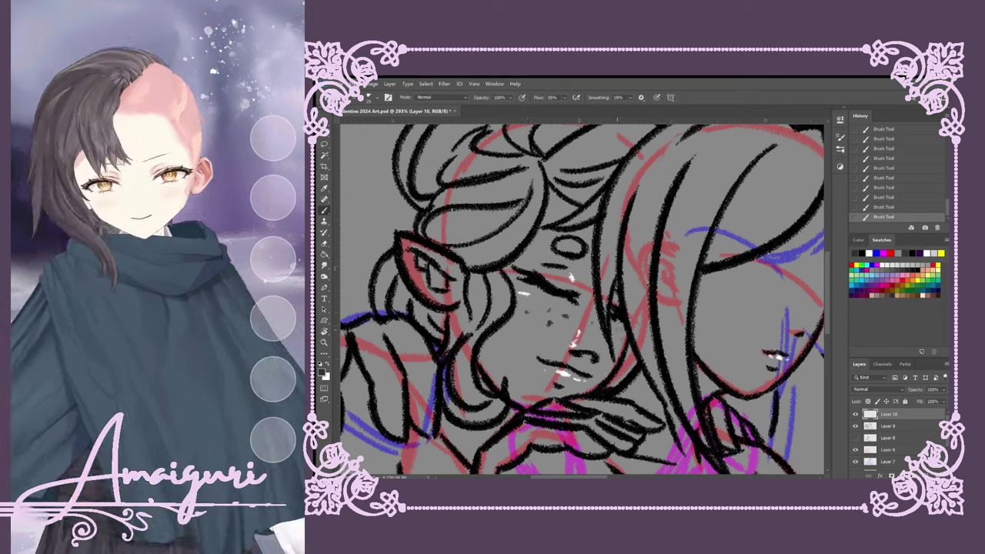
Hide the Layer 7 sketch and switch Layer 6 off and on to check the inked faces.
scroll(571, 277, down, 2)
mouse_move(571, 277)
mouse_down()
mouse_move(492, 193)
mouse_move(481, 184)
mouse_move(465, 197)
mouse_up()
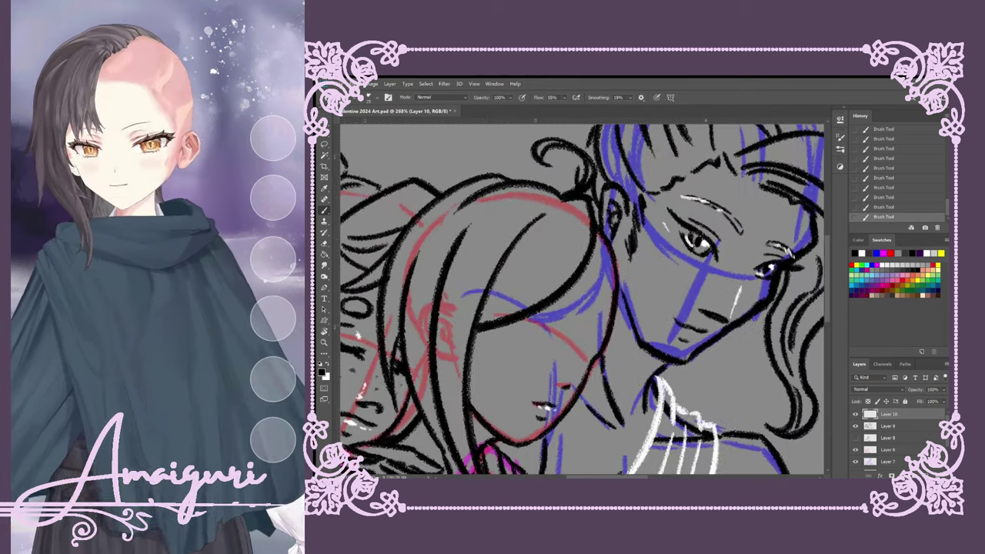
scroll(412, 344, down, 2)
scroll(577, 307, up, 2)
scroll(577, 307, down, 2)
click(855, 449)
click(854, 461)
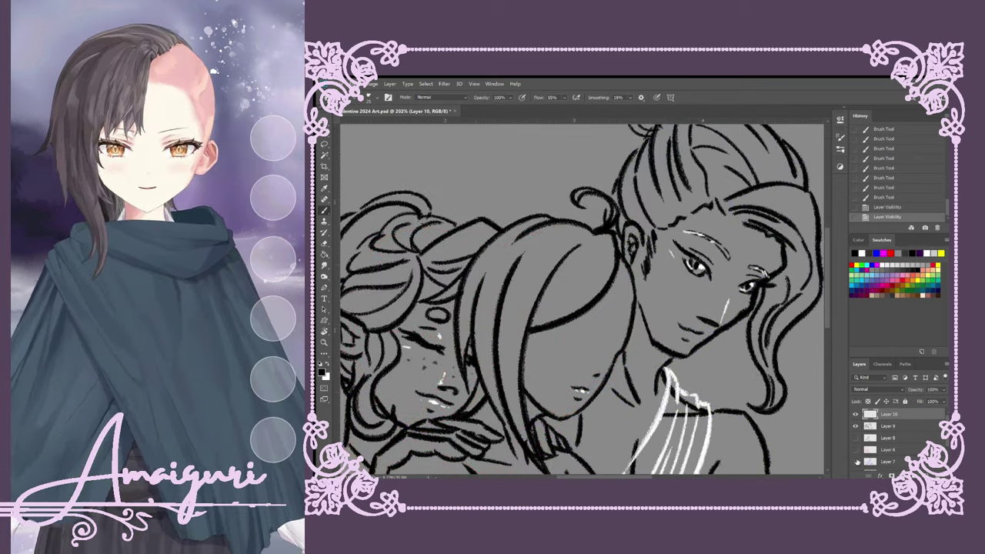
scroll(577, 308, down, 1)
scroll(408, 315, up, 3)
click(855, 449)
scroll(621, 413, up, 1)
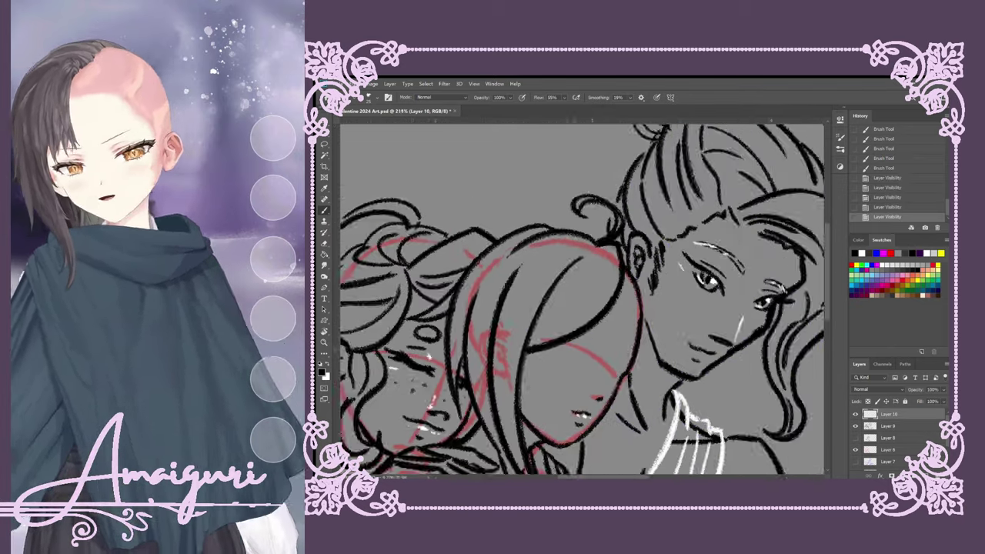
Draw the curved upper eyelid lines of both eyes on the middle figure's face.
scroll(548, 365, up, 2)
drag(566, 354, 614, 343)
mouse_move(554, 332)
mouse_down()
mouse_move(602, 342)
mouse_move(614, 360)
mouse_move(577, 339)
mouse_up()
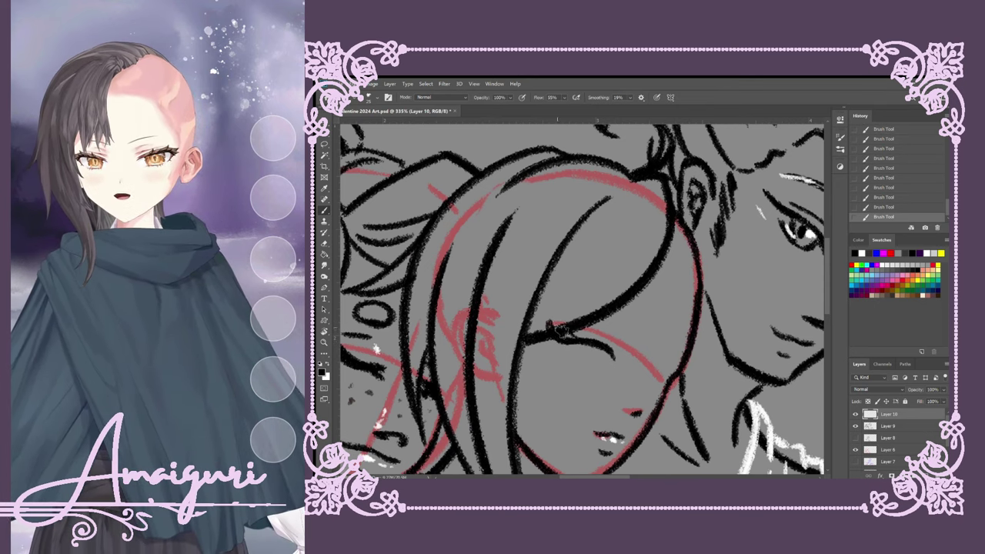
key(ctrl+z)
key(ctrl+z)
scroll(662, 369, down, 2)
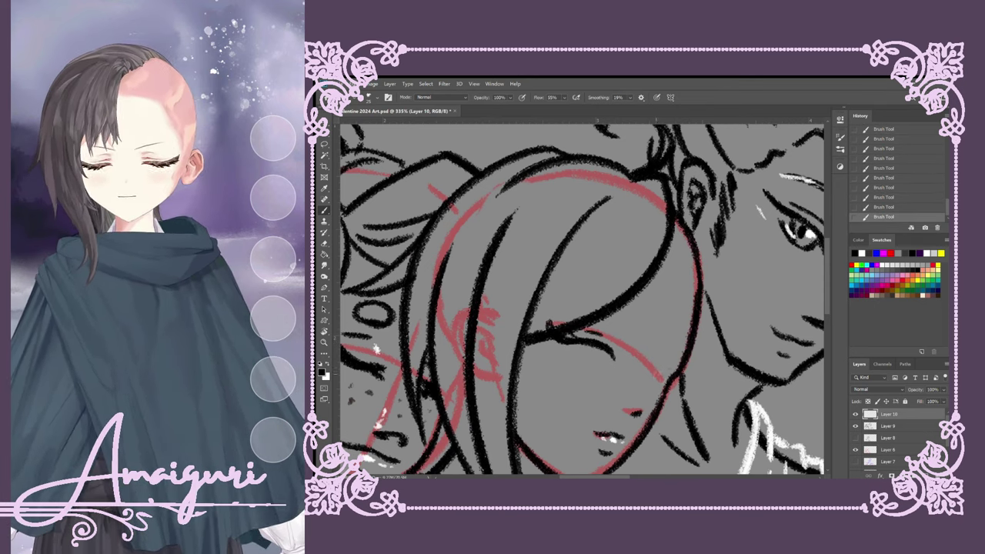
drag(648, 365, 690, 388)
key(ctrl+z)
scroll(677, 377, down, 2)
scroll(482, 380, up, 2)
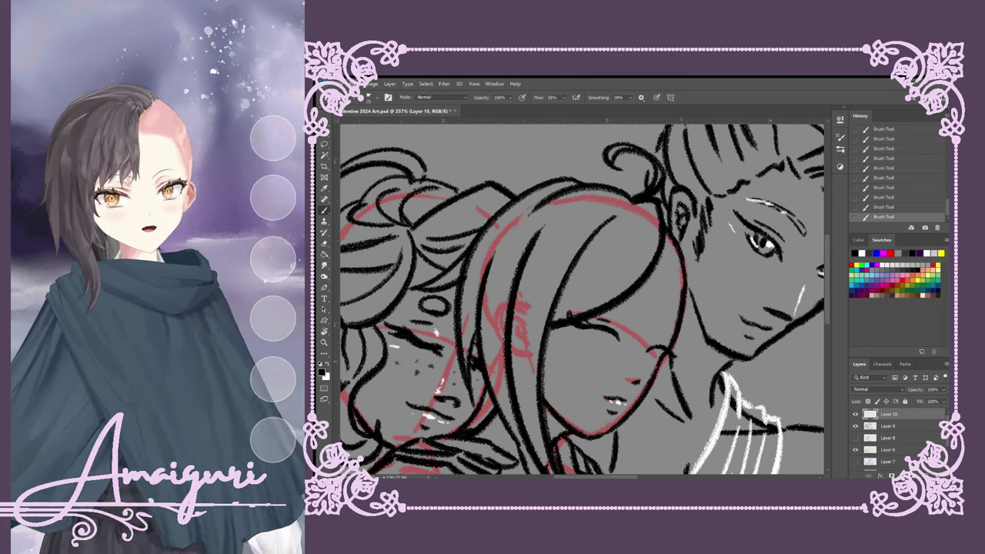
Draw round irises and lower lids beneath both of the middle figure's upper eyelids.
scroll(576, 344, up, 3)
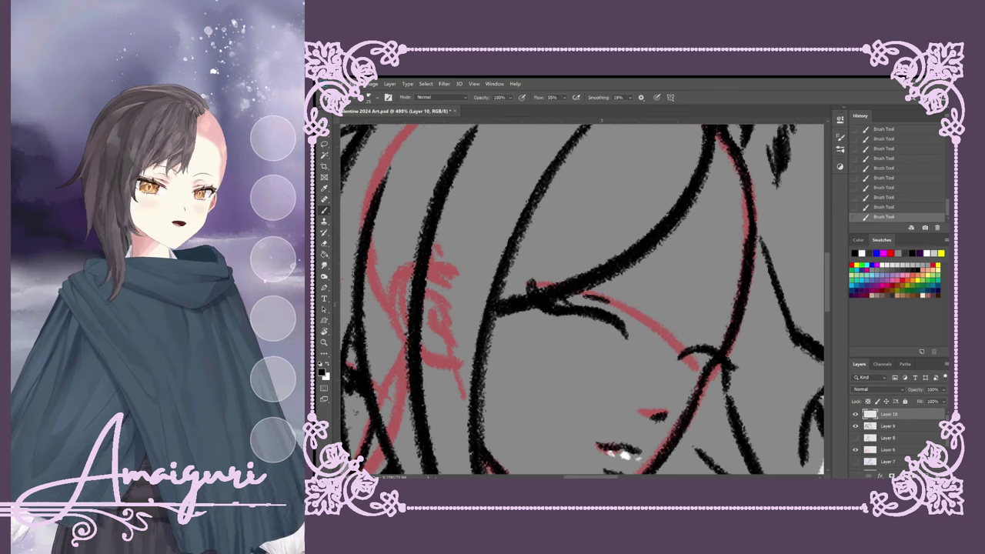
mouse_move(562, 334)
mouse_down()
mouse_move(584, 346)
mouse_move(627, 339)
mouse_up()
drag(689, 371, 701, 394)
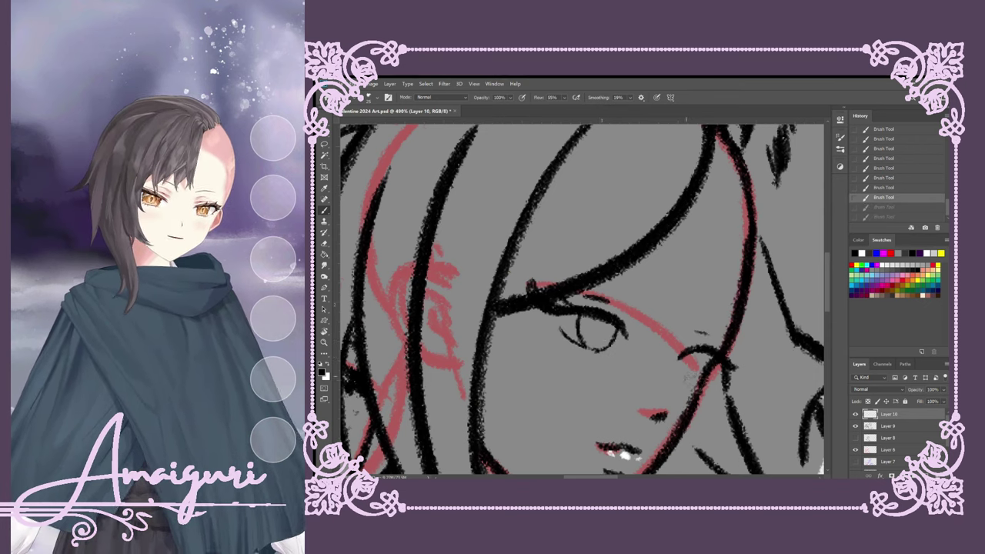
mouse_move(688, 347)
mouse_down()
mouse_move(708, 387)
mouse_move(707, 374)
mouse_up()
scroll(696, 362, down, 3)
scroll(579, 369, up, 3)
drag(653, 336, 669, 359)
scroll(654, 339, down, 3)
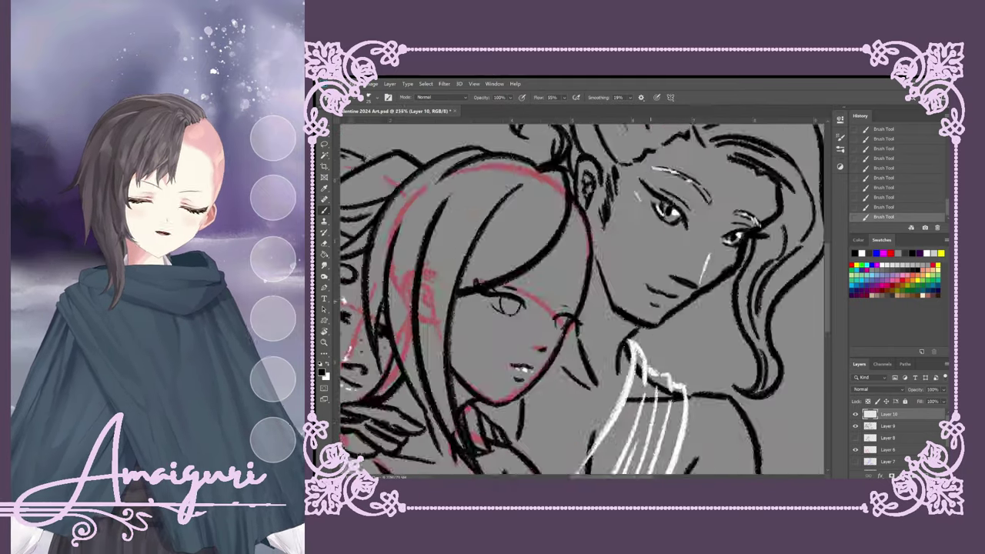
Rework the short black line marking the underside of the middle figure's nose.
scroll(655, 339, up, 3)
mouse_move(604, 412)
mouse_down()
mouse_move(620, 454)
mouse_move(627, 425)
mouse_up()
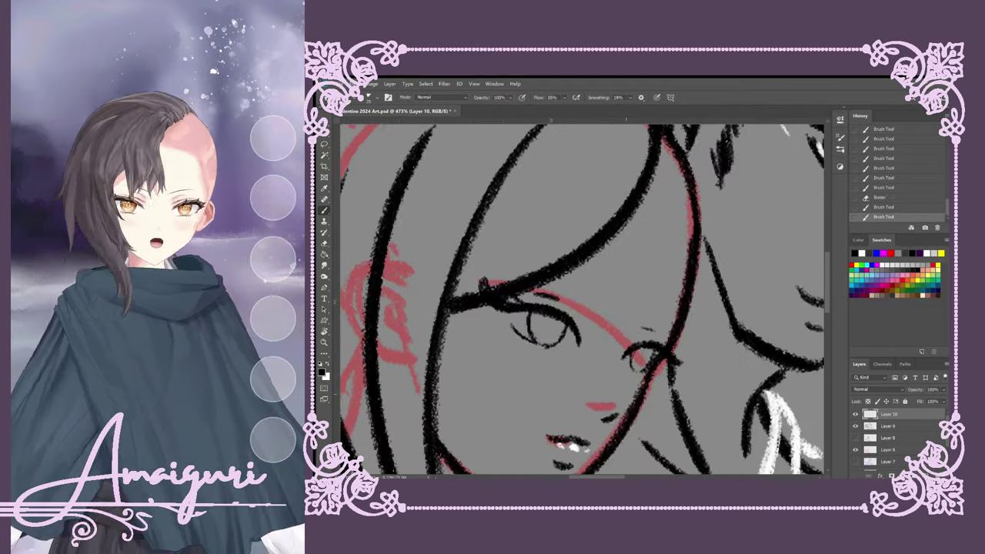
scroll(616, 400, down, 1)
mouse_move(622, 376)
mouse_down()
mouse_move(654, 374)
mouse_move(635, 374)
mouse_up()
key(ctrl+z)
key(ctrl+z)
key(ctrl+z)
key(ctrl+z)
key(ctrl+z)
key(ctrl+z)
key(ctrl+z)
drag(631, 374, 648, 373)
Try a white highlight along the middle figure's nose bridge and erase it.
key(x)
drag(649, 339, 661, 368)
drag(648, 338, 662, 364)
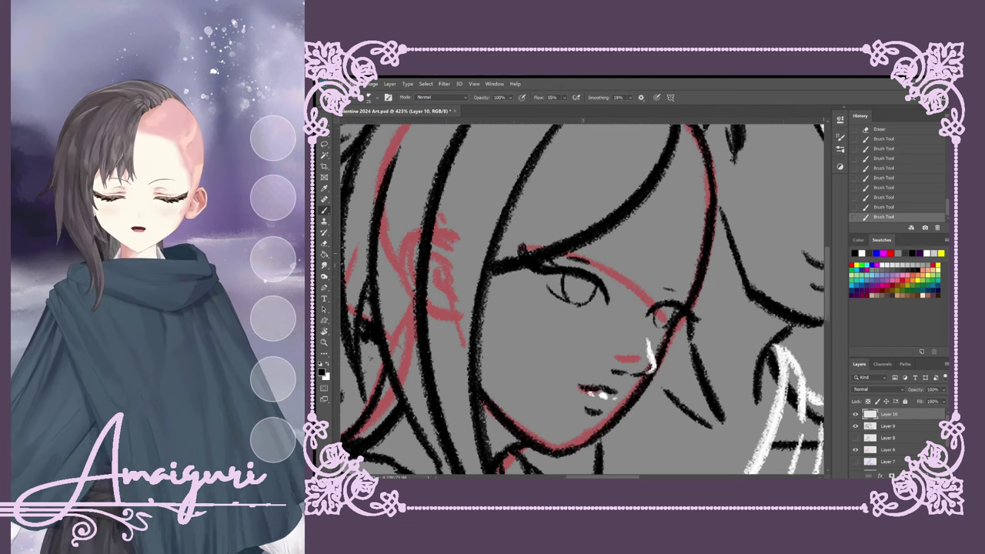
scroll(582, 300, down, 3)
scroll(573, 309, up, 3)
key(e)
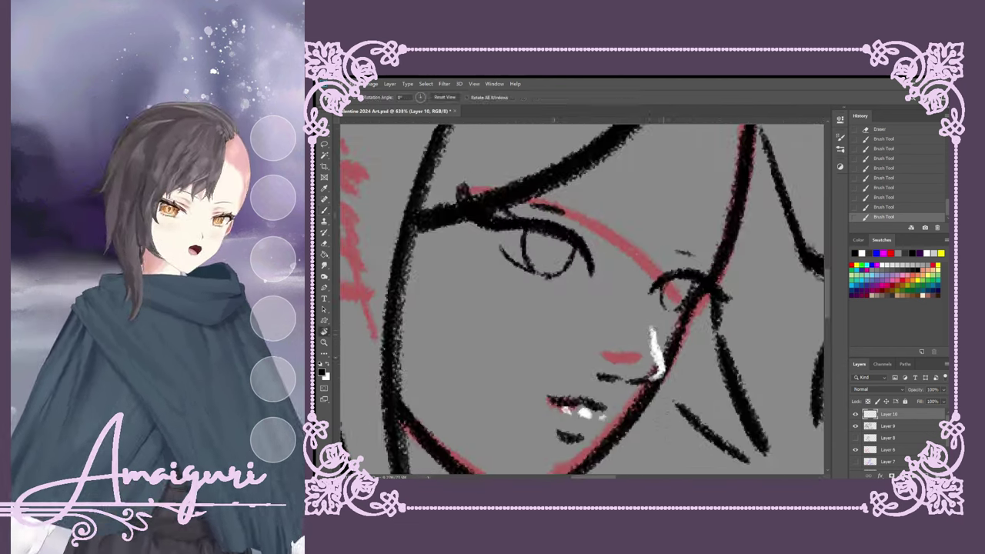
drag(658, 327, 654, 375)
drag(642, 370, 674, 381)
Try a short black contour for the middle figure's nose bridge and remove it.
key(r)
key(b)
drag(654, 335, 671, 378)
drag(652, 335, 662, 357)
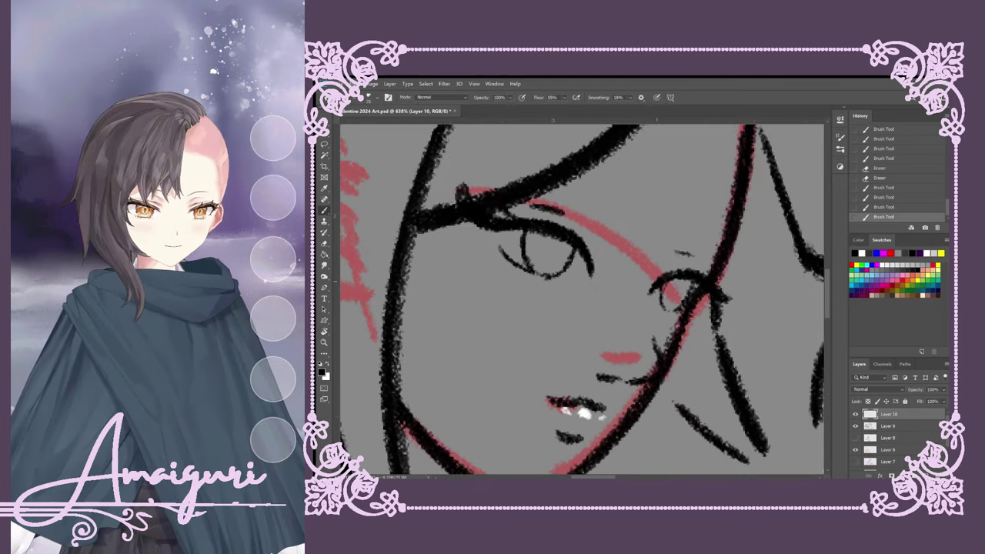
drag(646, 322, 663, 350)
key(ctrl+minus)
key(ctrl+minus)
key(ctrl+minus)
key(ctrl+minus)
scroll(583, 300, up, 2)
key(ctrl+z)
key(ctrl+z)
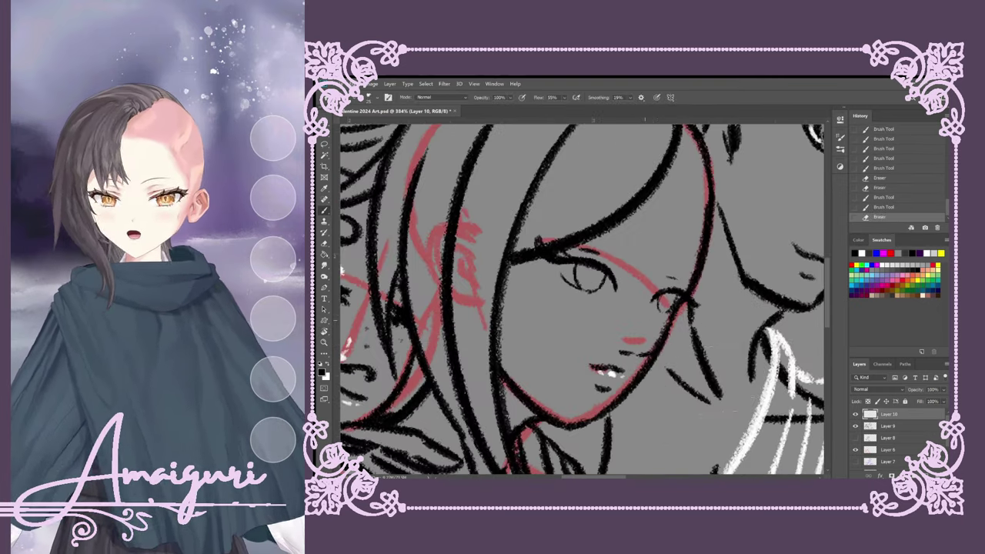
Hide the Layer 6 sketch and redraw the underside of the middle figure's nose.
click(855, 449)
scroll(583, 300, up, 1)
drag(664, 356, 702, 351)
mouse_move(681, 360)
mouse_down()
mouse_move(703, 353)
mouse_move(670, 358)
mouse_up()
Lasso the middle figure's mouth, try shifting it, and step back to the state before the move.
key(l)
key(ctrl+Left)
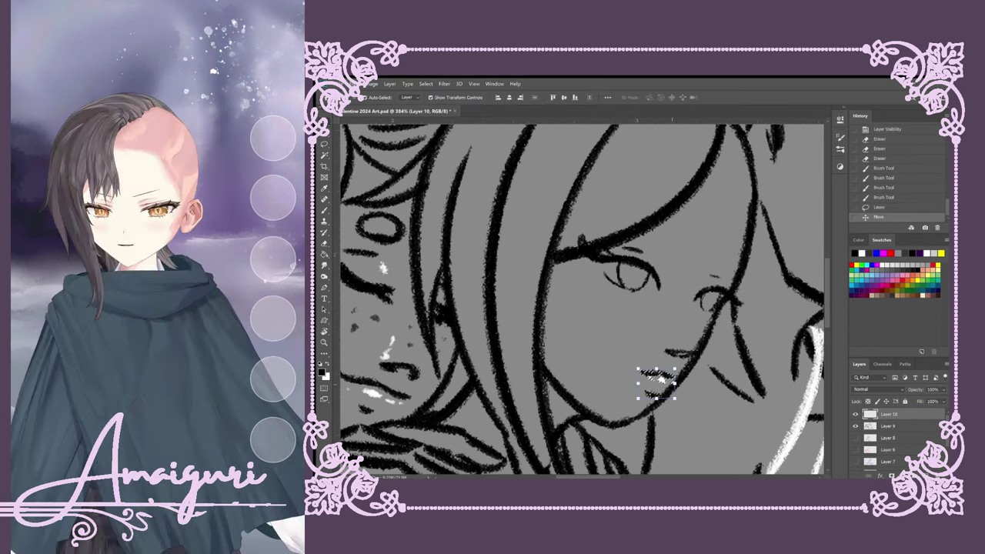
key(ctrl+d)
key(b)
scroll(582, 300, down, 4)
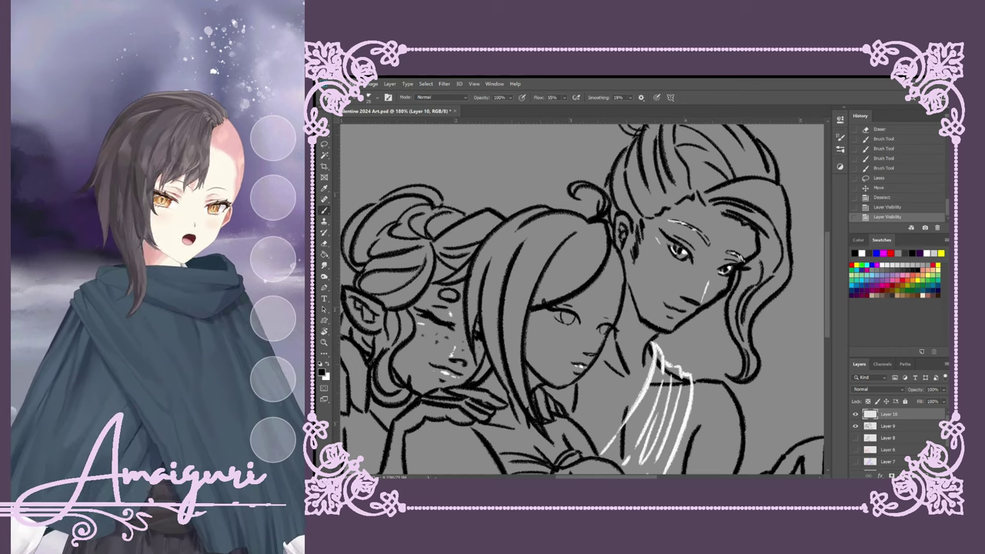
scroll(545, 360, up, 4)
click(885, 177)
Lasso the middle figure's eyes, nudge them slightly, and clear the selection.
drag(538, 221, 542, 230)
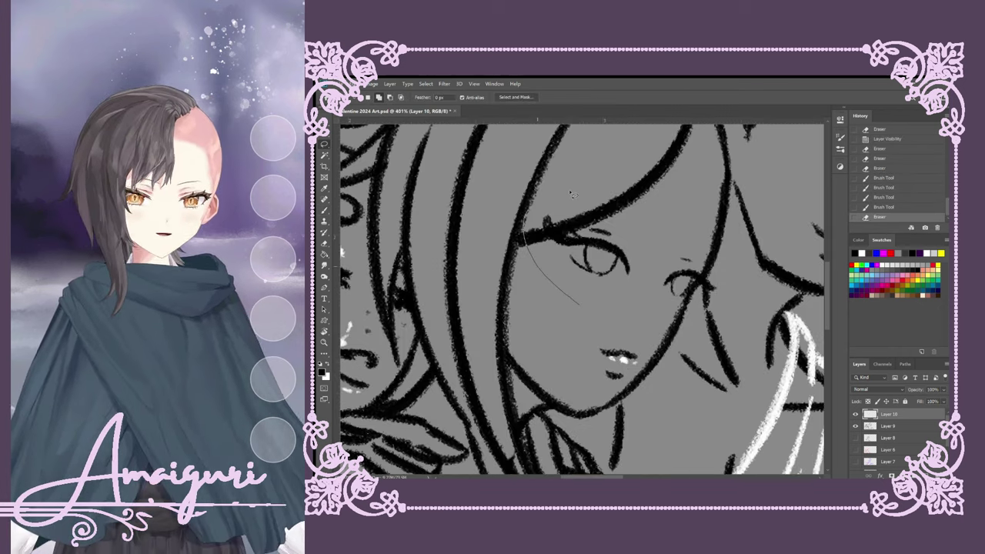
drag(659, 268, 662, 277)
key(v)
key(Left)
key(ctrl+d)
scroll(582, 301, down, 3)
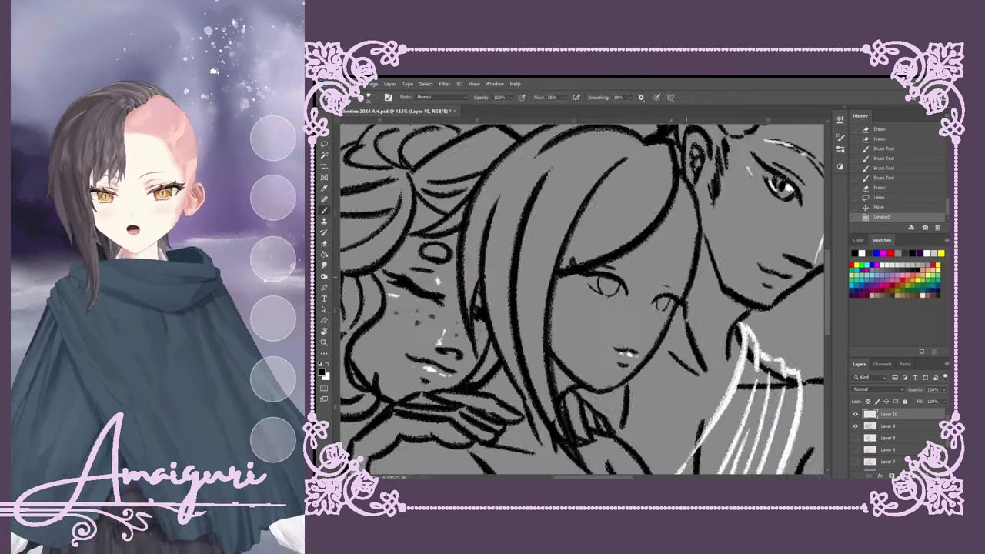
Lasso the middle figure's mouth, move it slightly lower on the face, and clear the selection.
scroll(582, 300, up, 3)
key(l)
key(v)
mouse_move(639, 339)
mouse_down()
mouse_move(680, 373)
mouse_move(722, 354)
mouse_up()
key(Down)
key(Down)
key(Down)
key(ctrl+d)
key(b)
Redraw the underside of the middle figure's nose and add a white highlight on its bridge.
scroll(703, 354, up, 2)
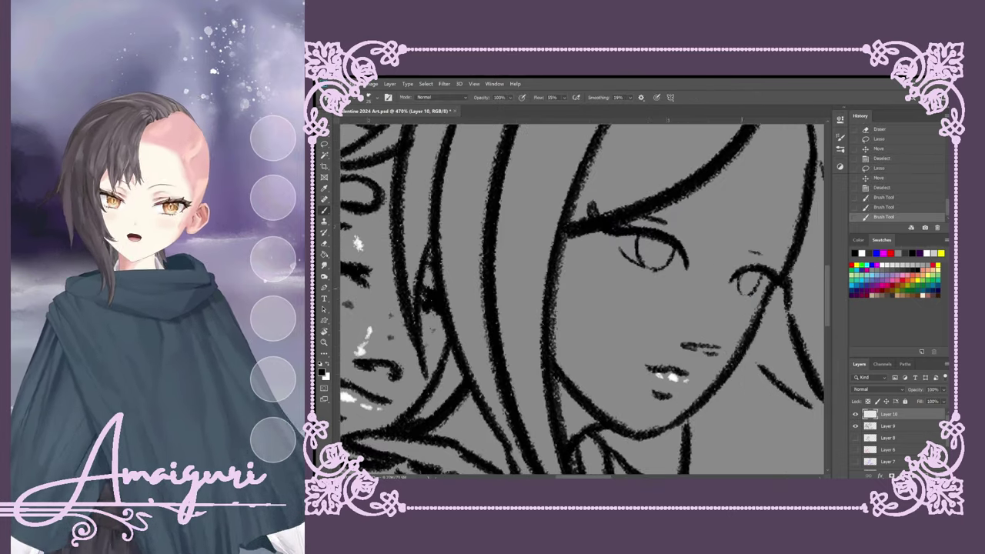
drag(721, 318, 721, 340)
drag(648, 245, 660, 257)
scroll(583, 300, down, 5)
scroll(629, 292, up, 5)
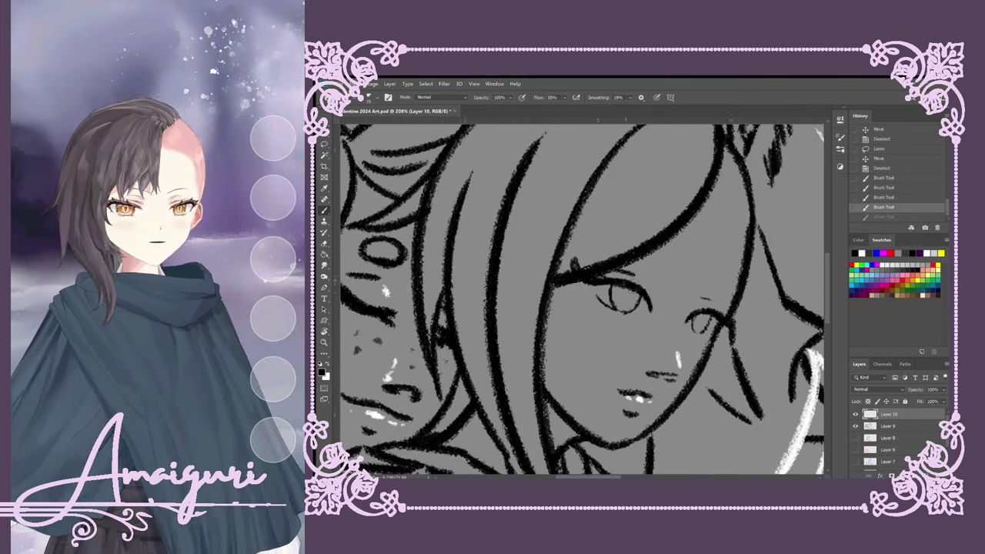
Fill in dark pupils and add white highlights in both of the middle figure's eyes.
drag(622, 289, 634, 303)
key(ctrl+z)
key(ctrl+z)
key(ctrl+z)
mouse_move(694, 319)
mouse_down()
mouse_move(721, 333)
mouse_move(711, 325)
mouse_up()
key(ctrl+z)
mouse_move(628, 293)
mouse_down()
mouse_move(643, 300)
mouse_move(614, 301)
mouse_up()
scroll(615, 300, down, 5)
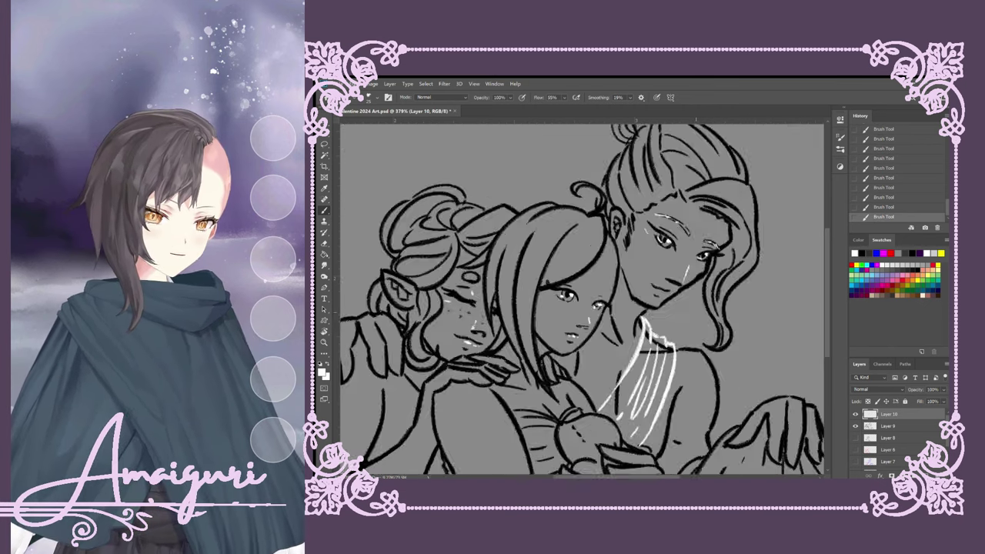
scroll(631, 300, up, 5)
click(881, 198)
click(882, 207)
click(882, 216)
scroll(615, 300, down, 5)
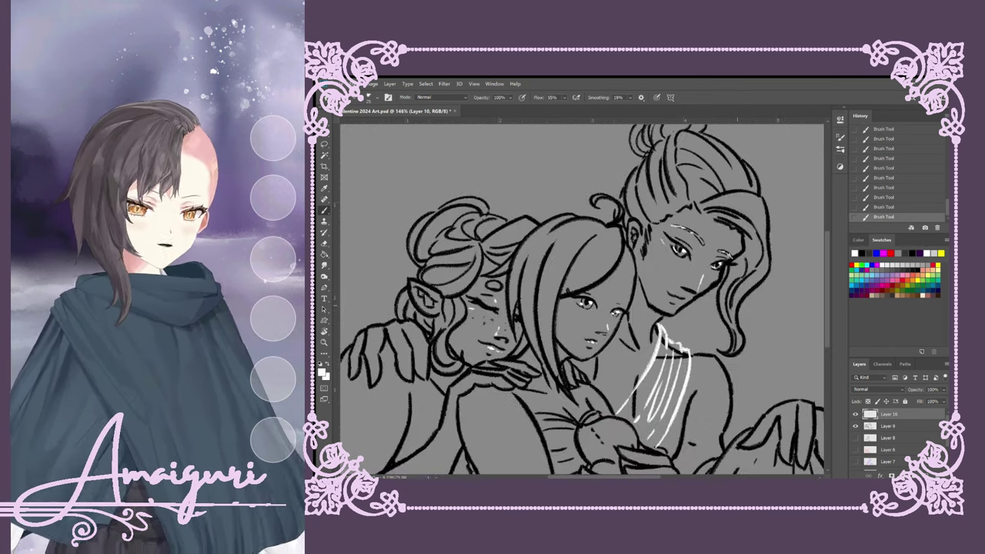
Draw the middle figure's eyebrows, a small curve beside the far eye, and thin hair strands along the far side of the face.
scroll(631, 300, up, 5)
drag(620, 293, 757, 328)
drag(743, 385, 731, 417)
mouse_move(753, 330)
mouse_down()
mouse_move(750, 361)
mouse_move(754, 234)
mouse_up()
key(ctrl+z)
drag(774, 284, 774, 212)
key(ctrl+z)
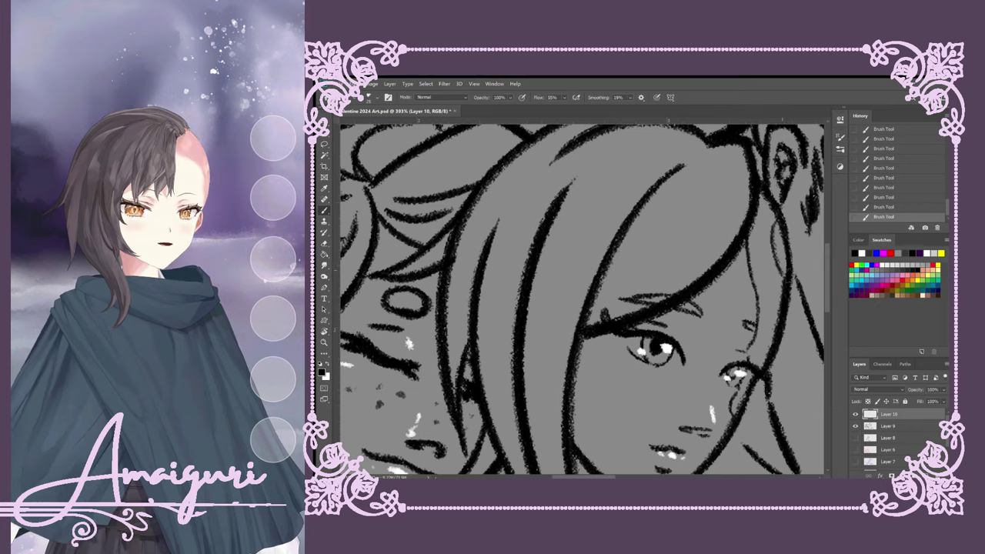
Outline the lower edge of the middle figure's far eye and refine the lower lid of the near eye.
scroll(654, 469, up, 3)
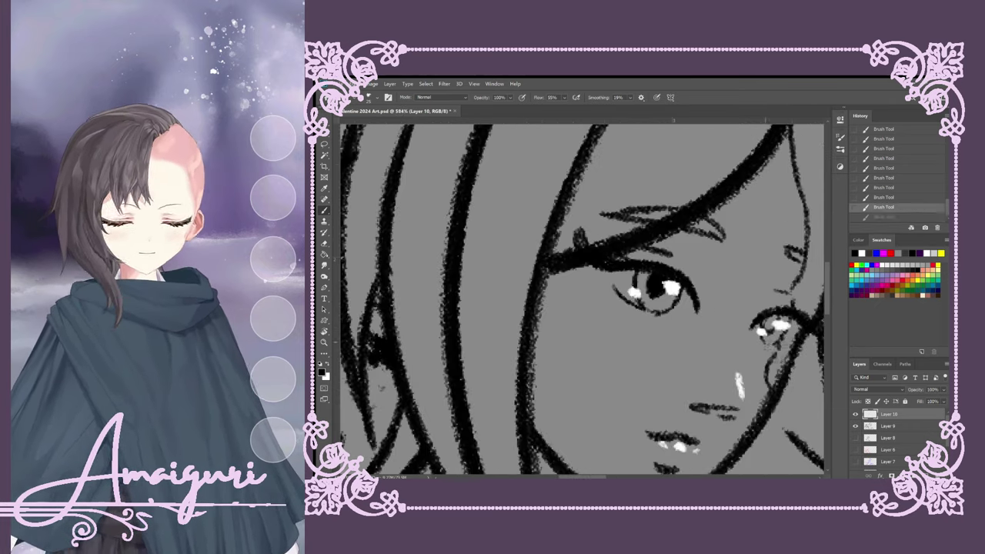
drag(767, 338, 793, 348)
key(ctrl+z)
drag(656, 315, 681, 317)
key(ctrl+z)
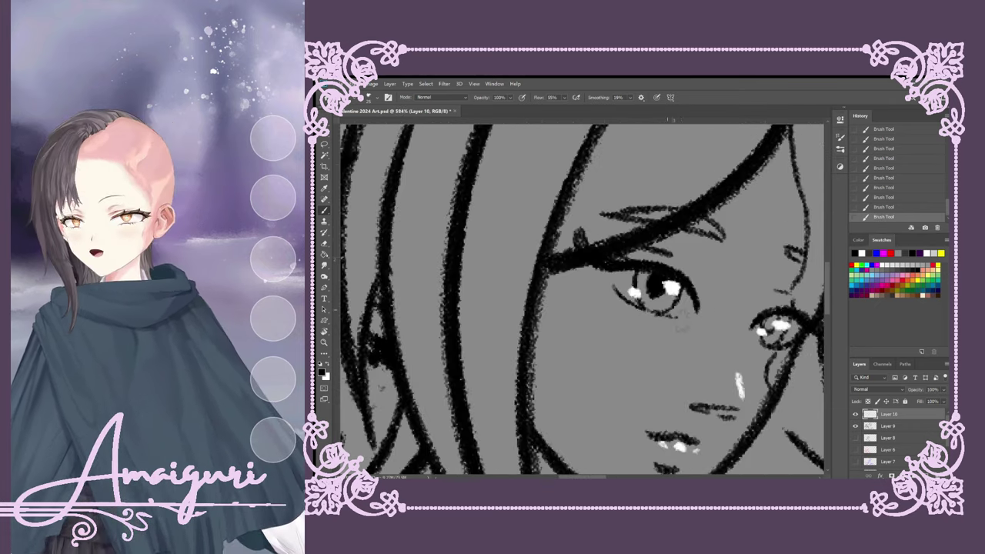
key(ctrl+0)
scroll(511, 285, up, 5)
key(ctrl+z)
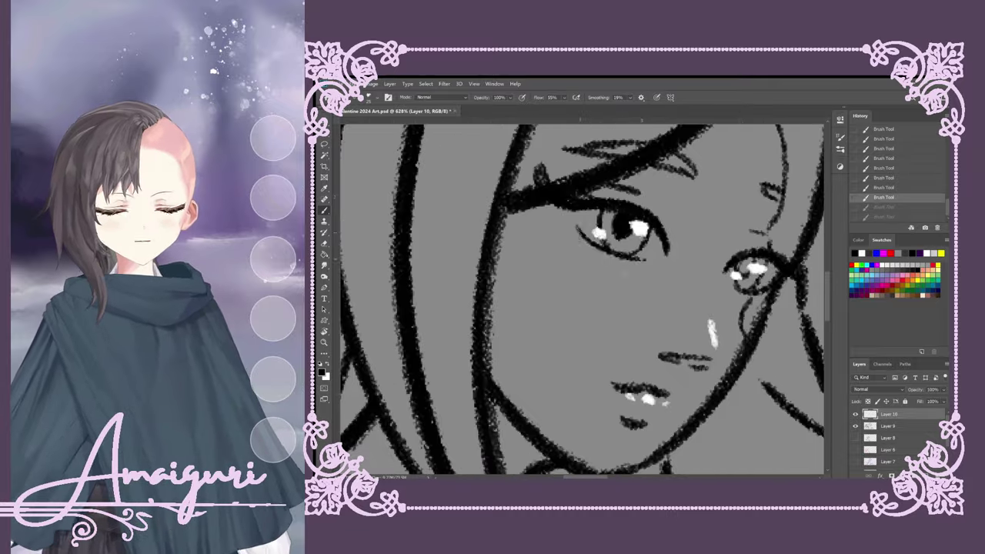
Restore the undone stroke and scribble pink blush marks on both of the middle figure's cheeks.
key(ctrl+shift+z)
scroll(512, 285, down, 3)
scroll(500, 297, up, 4)
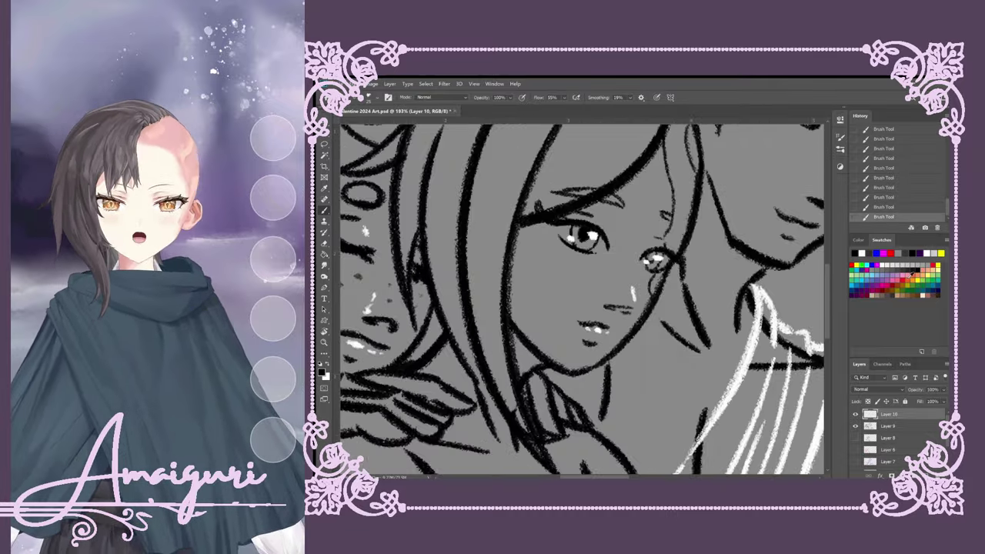
click(887, 253)
drag(525, 254, 554, 269)
drag(648, 286, 666, 290)
scroll(581, 300, down, 5)
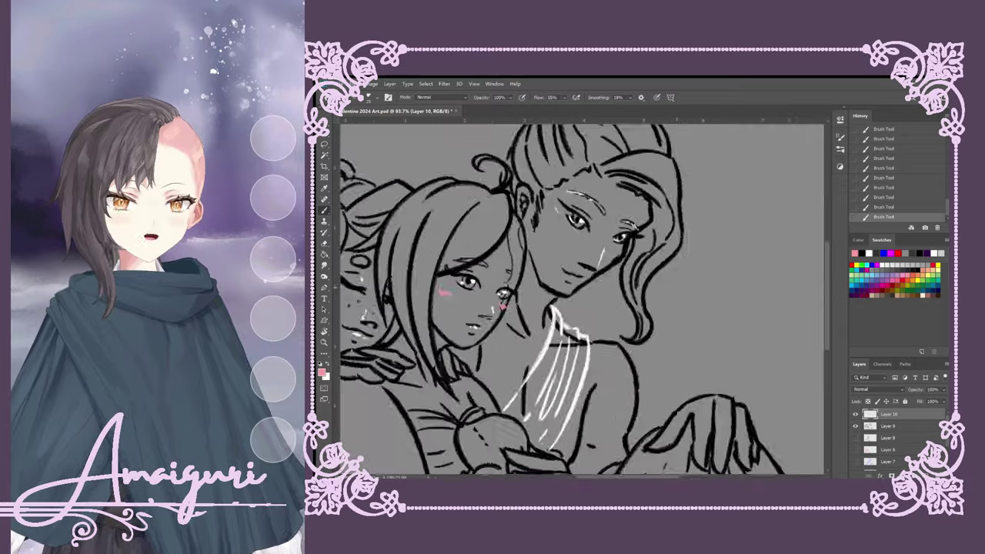
Lasso the middle figure's near eye, shift it slightly and nudge it upward, and clear the selection.
scroll(581, 300, up, 5)
key(l)
key(v)
mouse_move(466, 243)
mouse_down()
mouse_move(539, 231)
mouse_move(511, 234)
mouse_up()
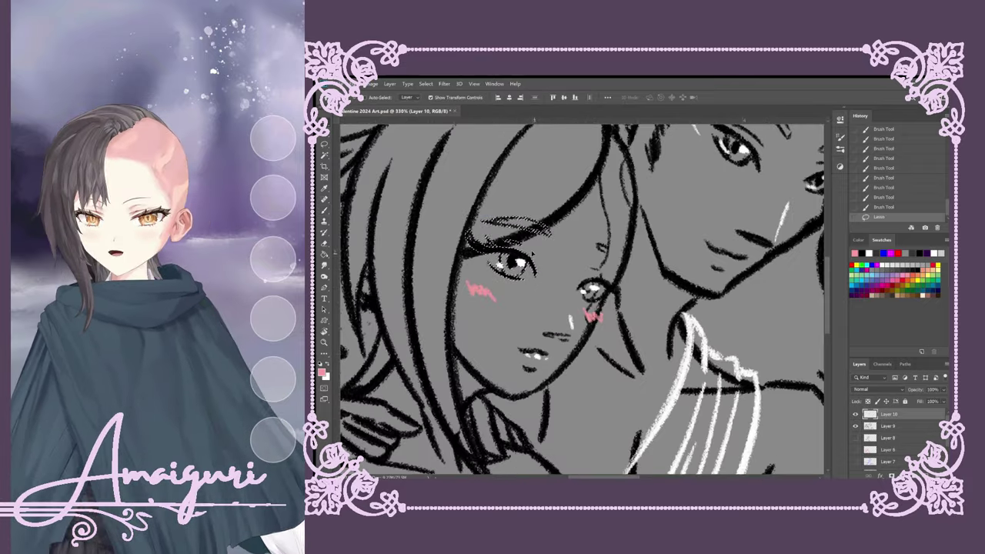
key(Up)
scroll(481, 342, down, 5)
key(ctrl+d)
scroll(508, 308, down, 3)
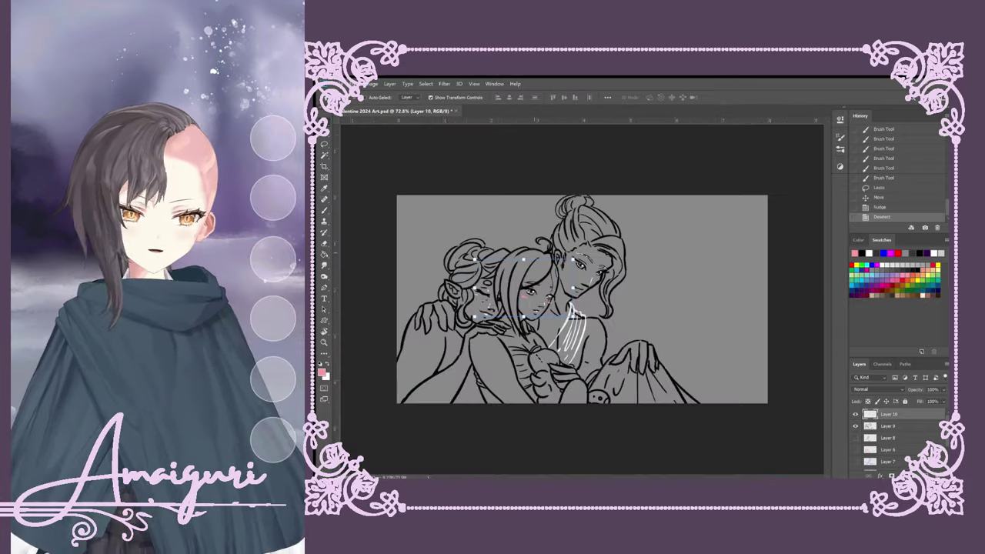
Scribble pink blush marks on both cheeks of the freckled figure on the left.
scroll(508, 308, up, 8)
key(b)
drag(475, 282, 516, 304)
drag(593, 312, 622, 327)
scroll(585, 301, down, 5)
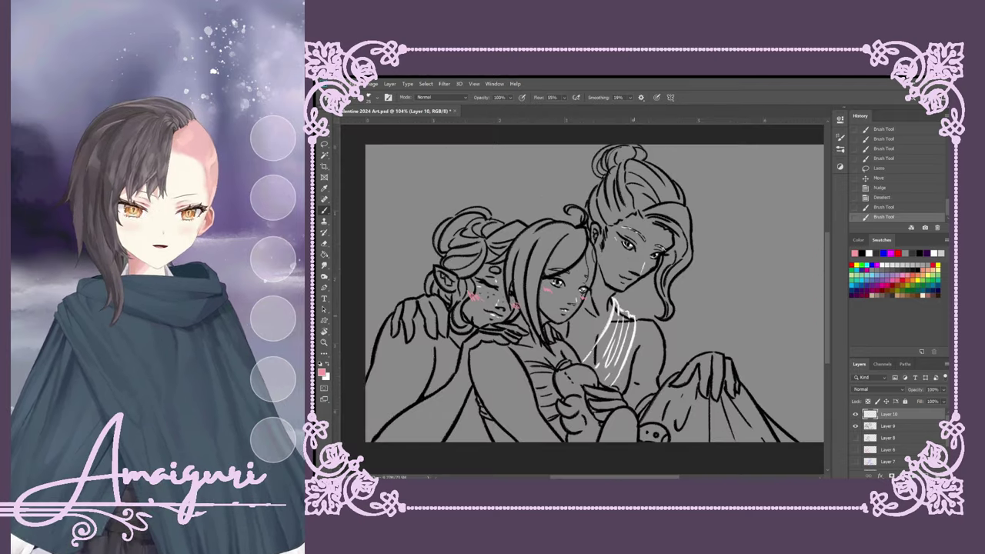
Show sketch layers 6 and 7 and draw curved black fabric folds between the left figure's torso and raised forearm.
scroll(585, 300, up, 4)
scroll(585, 300, down, 2)
click(855, 449)
click(855, 461)
scroll(601, 277, up, 3)
drag(585, 281, 635, 261)
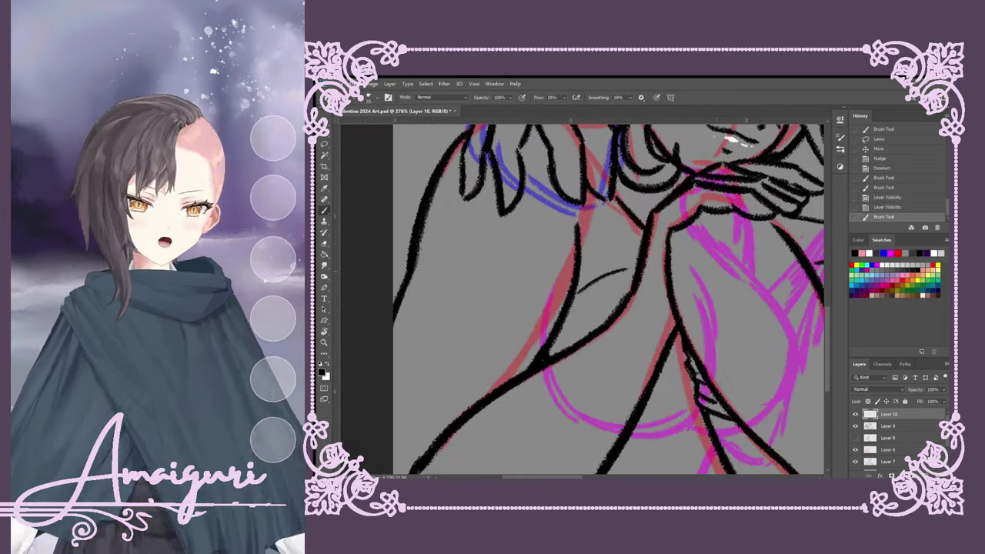
mouse_move(585, 281)
mouse_down()
mouse_move(627, 265)
mouse_move(577, 289)
mouse_up()
key(ctrl+z)
mouse_move(608, 269)
mouse_down()
mouse_move(581, 286)
mouse_move(560, 328)
mouse_up()
mouse_move(557, 341)
mouse_down()
mouse_move(577, 320)
mouse_move(636, 297)
mouse_move(556, 351)
mouse_up()
key(ctrl+z)
key(ctrl+z)
drag(610, 318, 554, 343)
Draw a curved hem and several thin fabric folds in the lower gap beneath the left figure's elbow.
drag(628, 445, 691, 426)
key(ctrl+z)
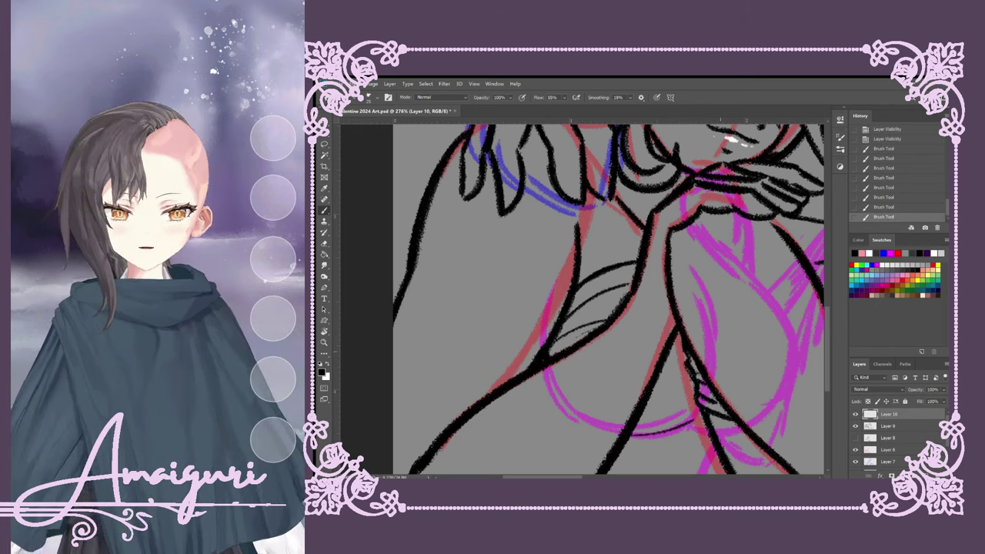
drag(669, 354, 620, 269)
mouse_move(576, 347)
mouse_down()
mouse_move(642, 320)
mouse_move(593, 320)
mouse_up()
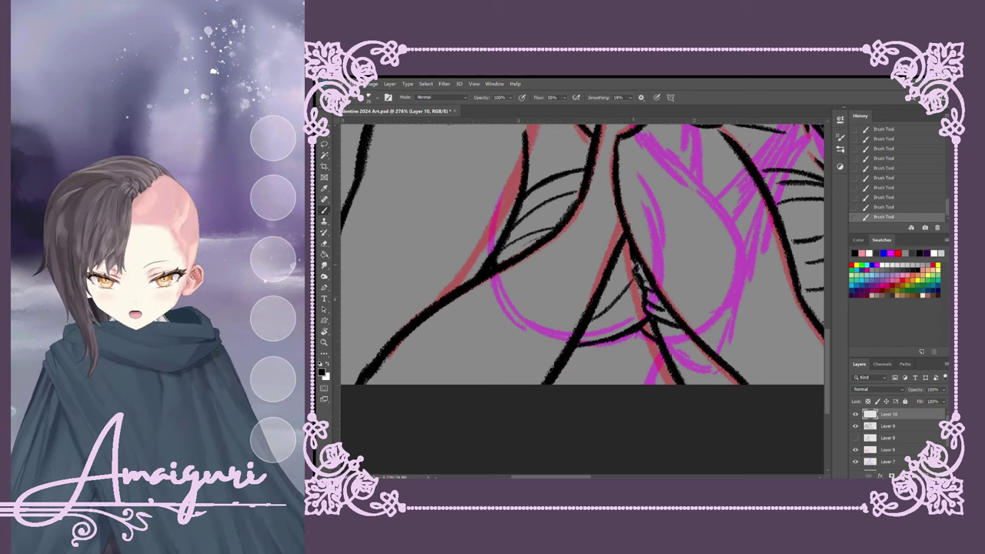
drag(629, 254, 592, 334)
scroll(638, 323, up, 2)
drag(648, 276, 591, 326)
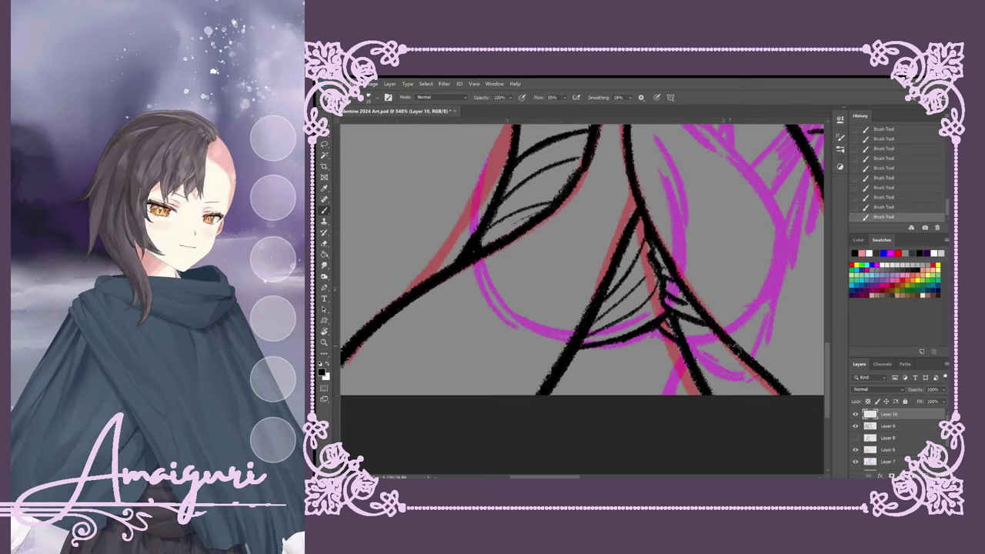
Redo the last fold marks under the elbow, adding a short crease below the curved hem.
scroll(639, 323, down, 5)
scroll(649, 369, up, 3)
key(ctrl+z)
drag(671, 358, 652, 380)
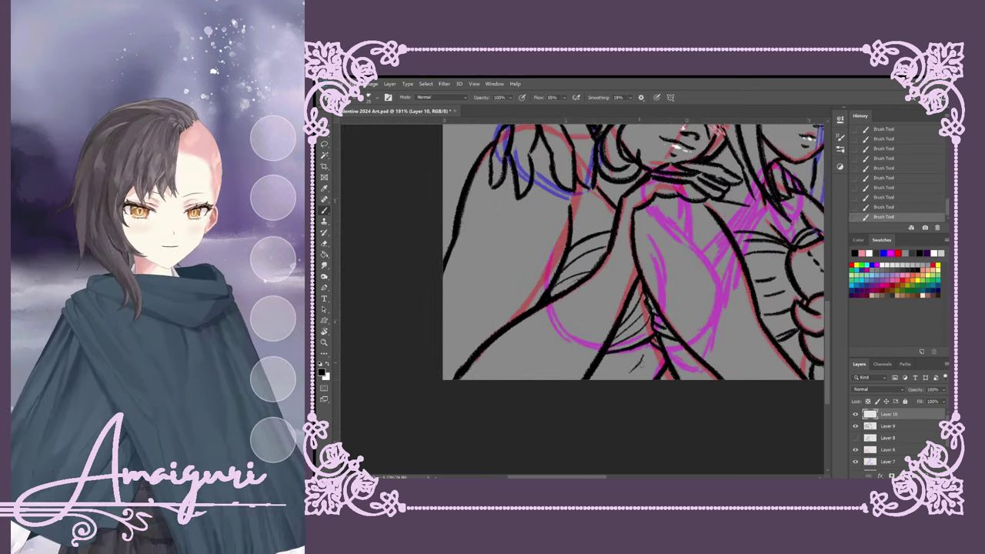
key(ctrl+z)
key(ctrl+z)
key(ctrl+shift+z)
key(ctrl+shift+z)
scroll(670, 358, down, 3)
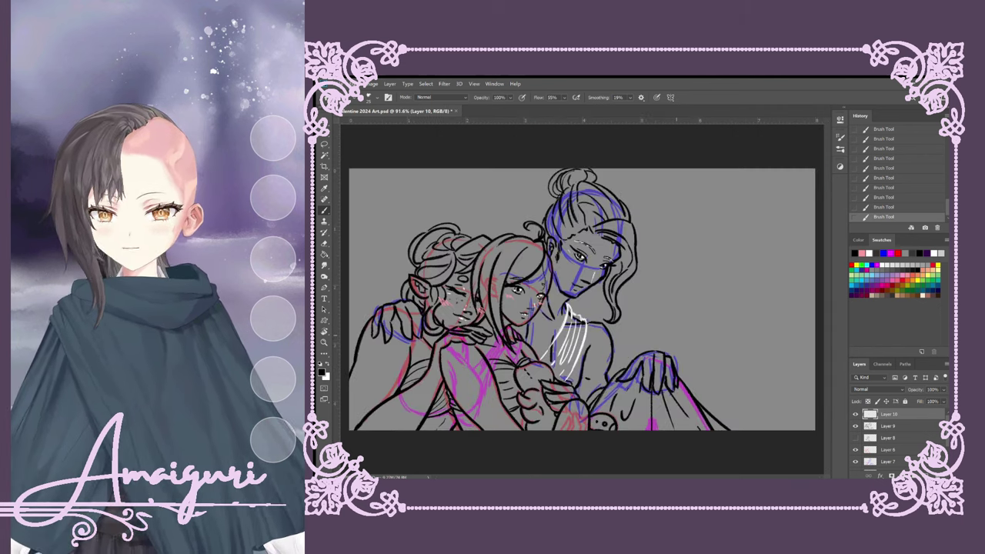
Hide sketch layers 6 and 7 and merge the detail layer down into Layer 9.
scroll(670, 358, up, 2)
scroll(585, 301, down, 1)
click(855, 449)
click(855, 461)
scroll(435, 316, up, 3)
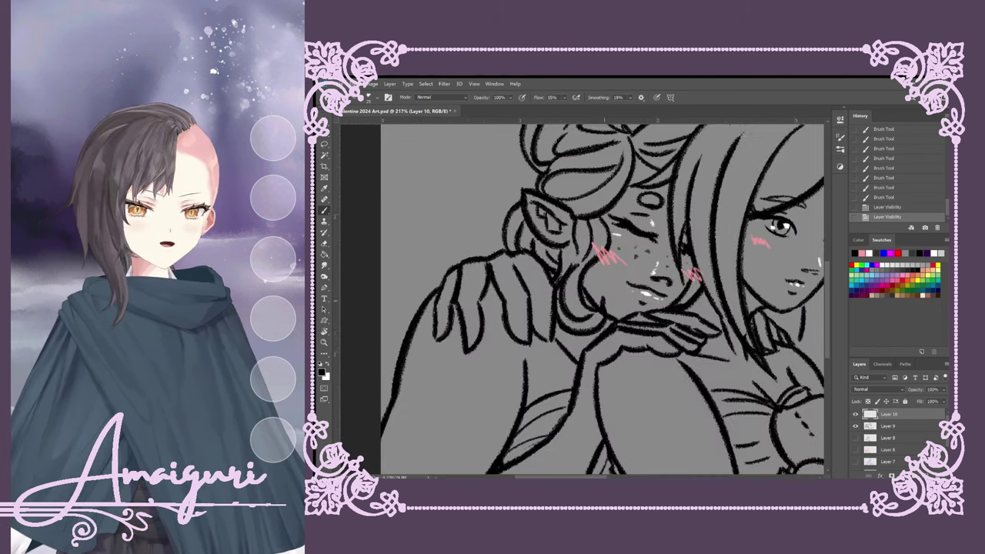
key(ctrl+e)
Draw a pointed, curled tip on the left figure's hair lock beneath the cheek.
scroll(554, 308, up, 3)
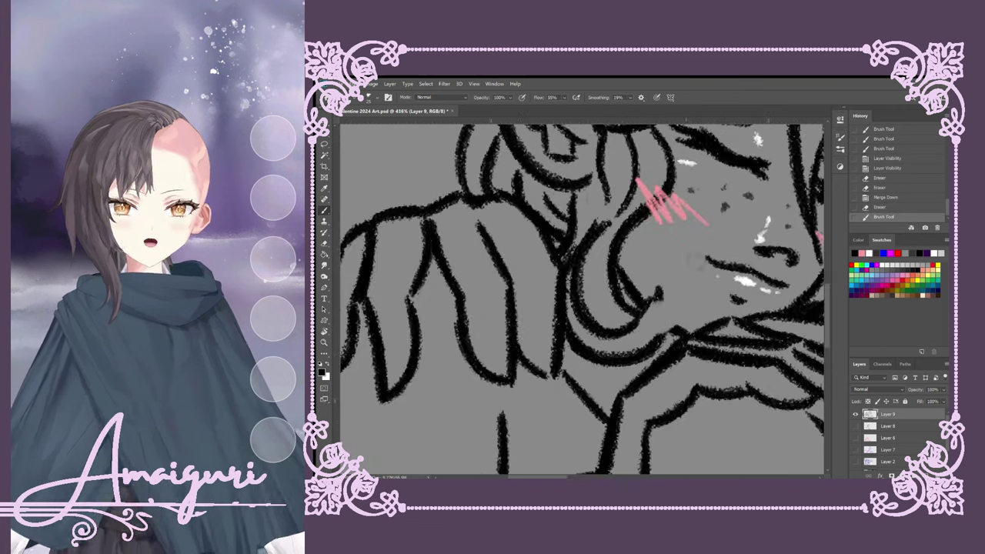
mouse_move(623, 331)
mouse_down()
mouse_move(658, 297)
mouse_move(658, 339)
mouse_up()
mouse_move(658, 304)
mouse_down()
mouse_move(662, 331)
mouse_move(680, 337)
mouse_up()
drag(659, 315, 677, 338)
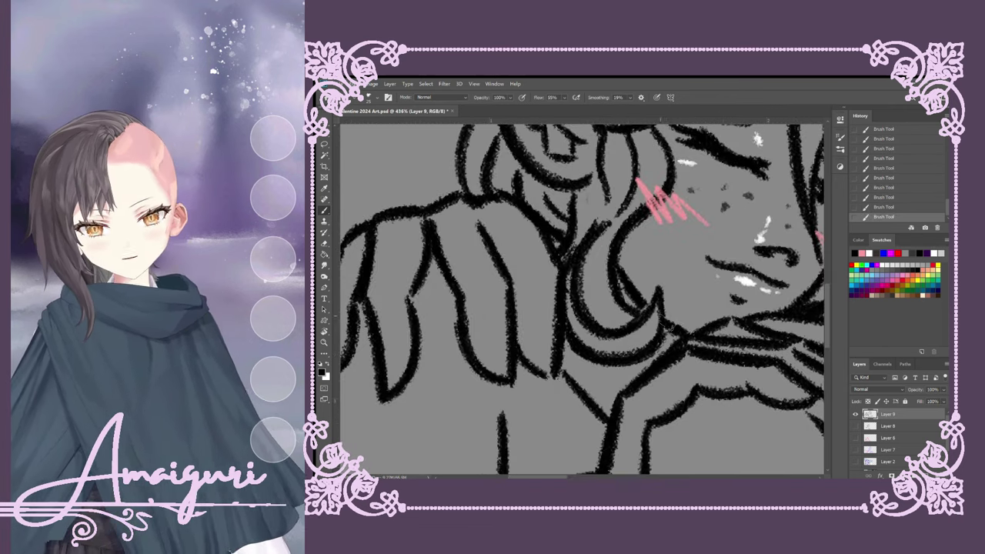
scroll(581, 300, down, 5)
scroll(581, 300, up, 2)
scroll(581, 300, down, 1)
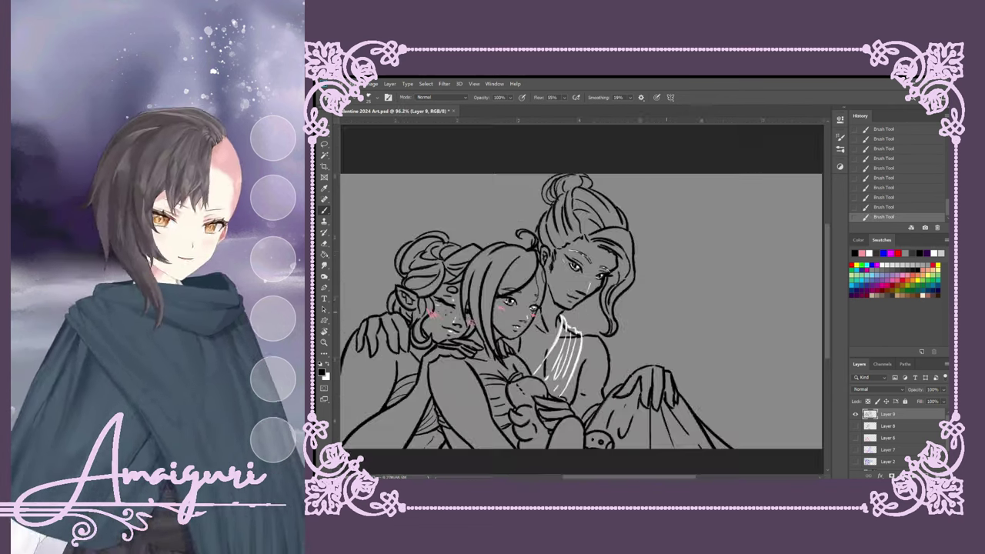
Strengthen the thin hair strand along the far side of the middle figure's forehead.
scroll(582, 300, up, 1)
scroll(552, 307, up, 4)
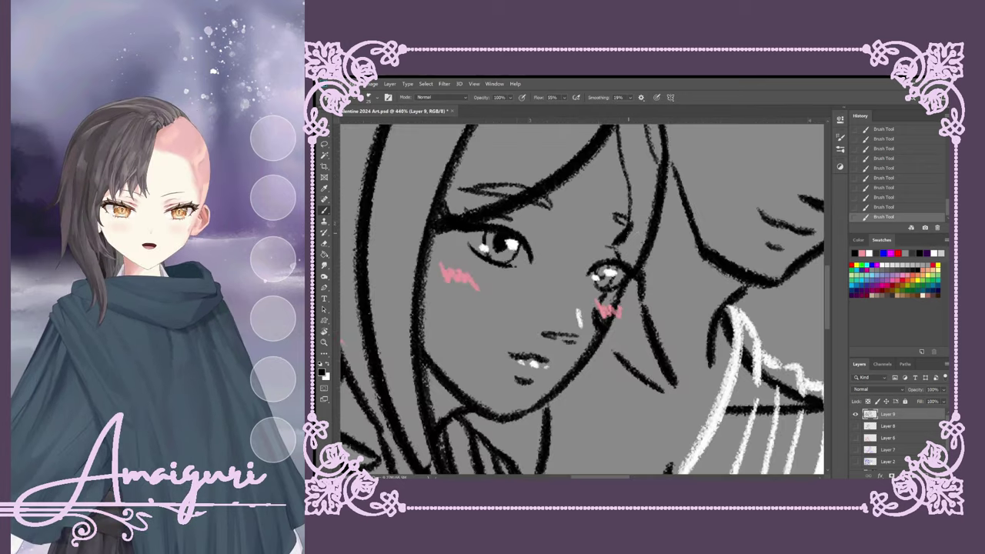
scroll(581, 300, down, 1)
drag(625, 361, 622, 254)
scroll(582, 300, down, 1)
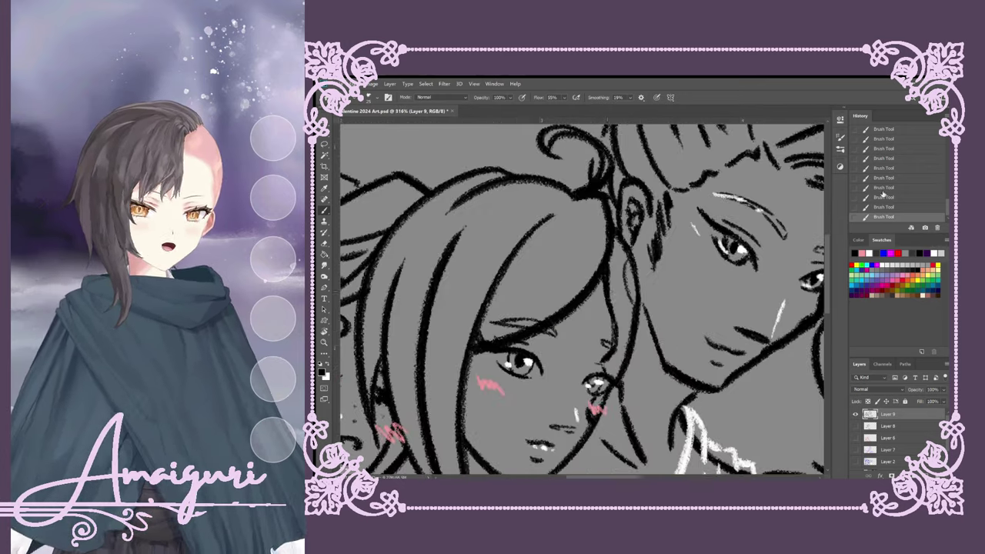
scroll(700, 184, down, 2)
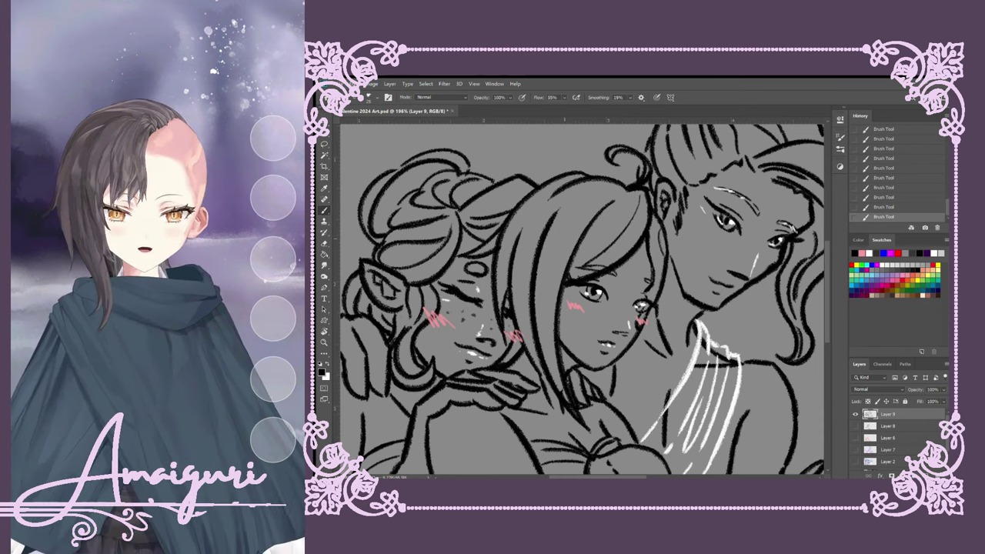
Add thin strand lines to the middle figure's long side hair, redrawing the unsatisfactory strokes.
drag(567, 307, 548, 376)
key(ctrl+z)
drag(543, 308, 529, 380)
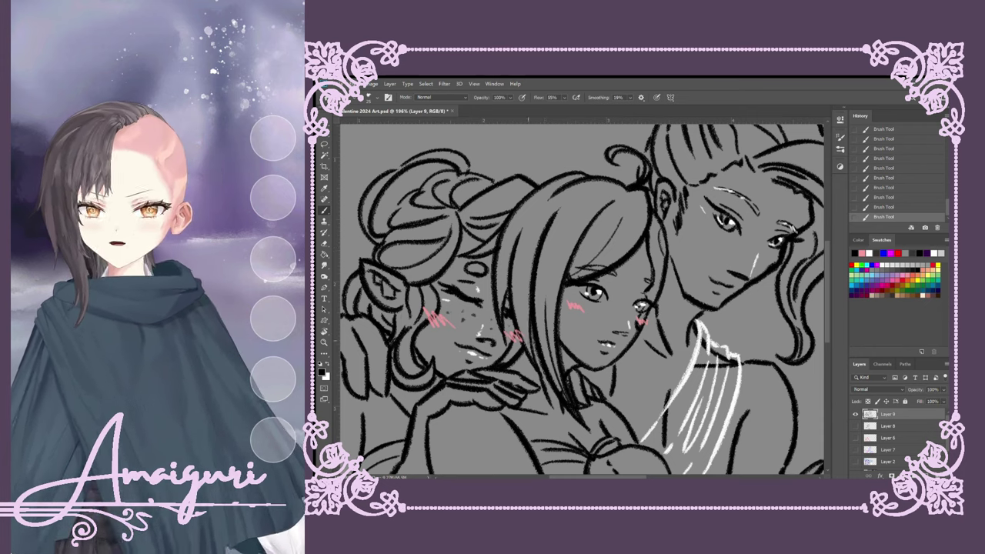
scroll(581, 300, up, 2)
key(ctrl+z)
drag(553, 168, 565, 177)
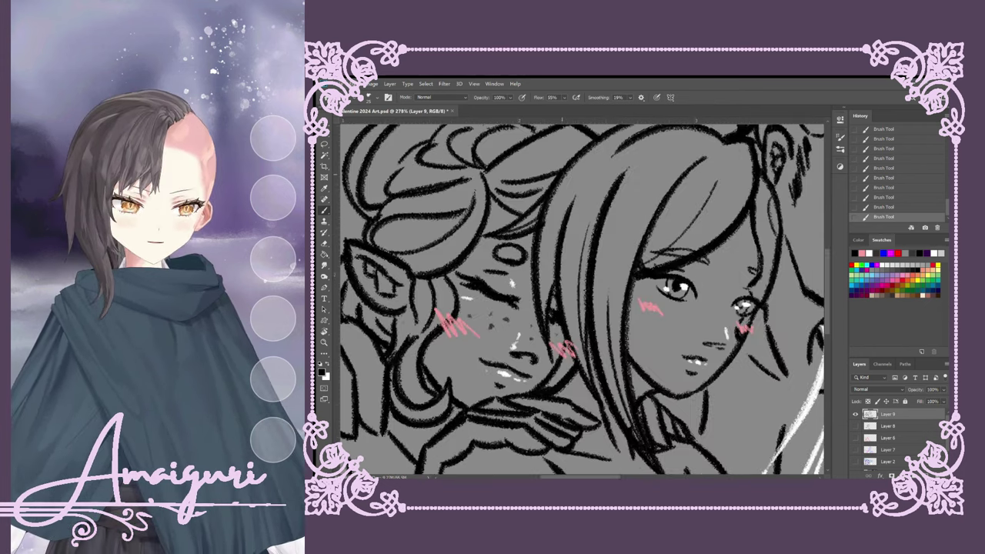
scroll(581, 300, down, 3)
scroll(581, 300, down, 2)
scroll(581, 300, up, 1)
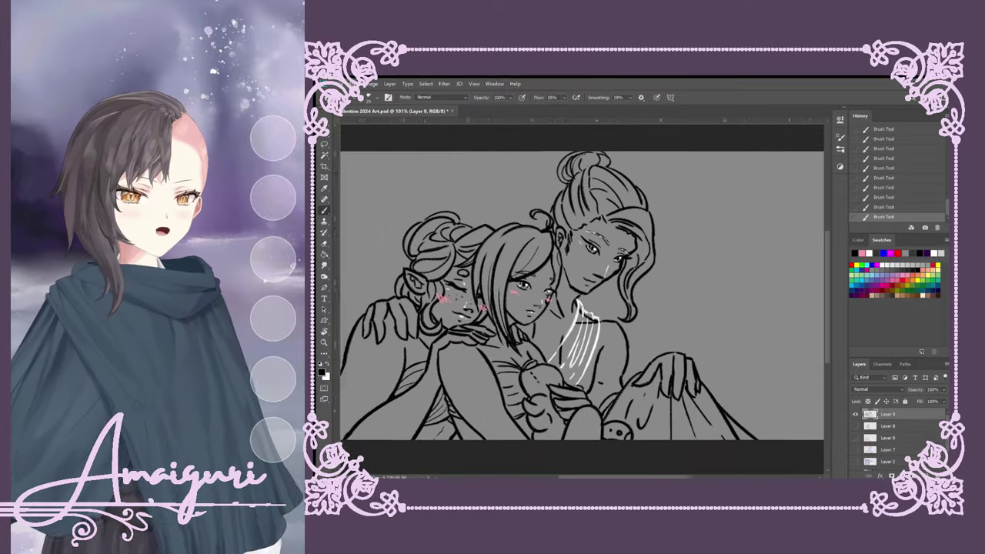
Create a new layer directly beneath the Layer 9 line art and fill it with light blue.
click(889, 438)
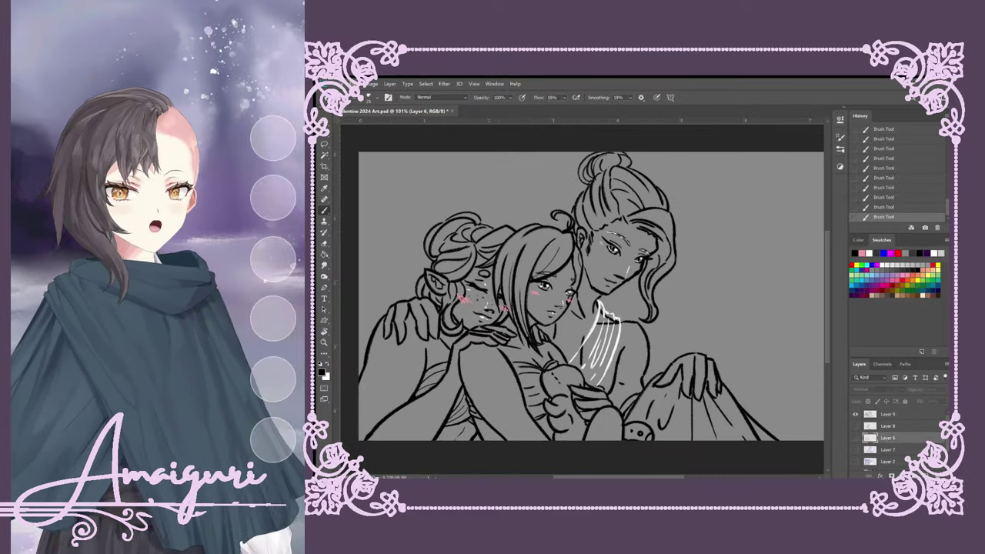
key(ctrl+shift+alt+n)
key(g)
click(875, 253)
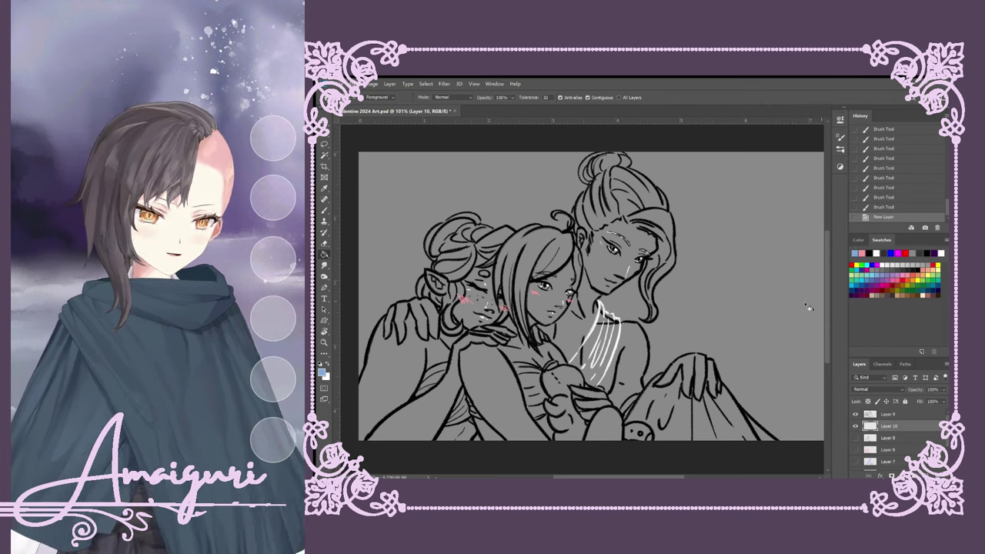
click(809, 303)
key(b)
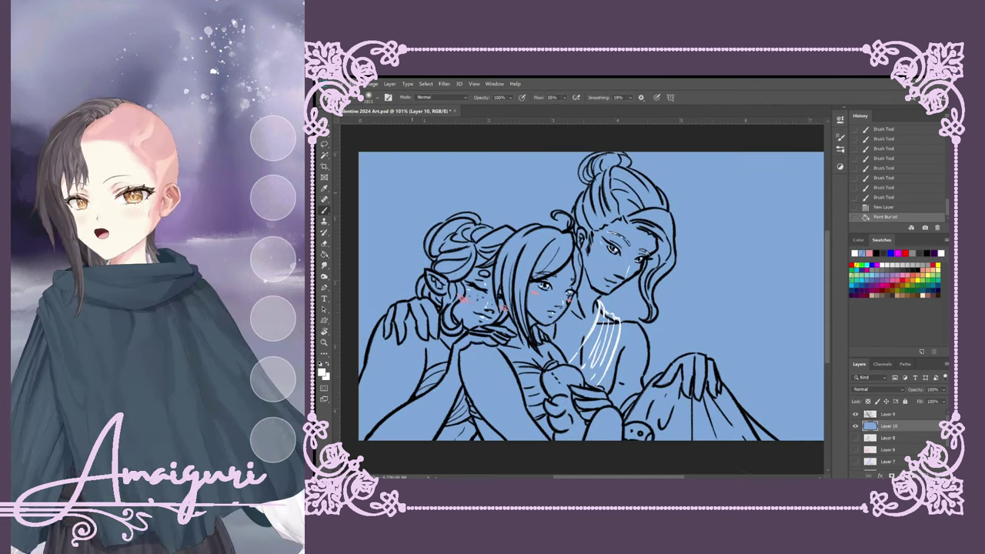
Cover the blue background with soft pale cream, blended to white on the right and pink on the left.
scroll(590, 297, down, 2)
scroll(590, 297, up, 1)
key(ctrl+z)
key(ctrl+z)
key(ctrl+z)
key(ctrl+z)
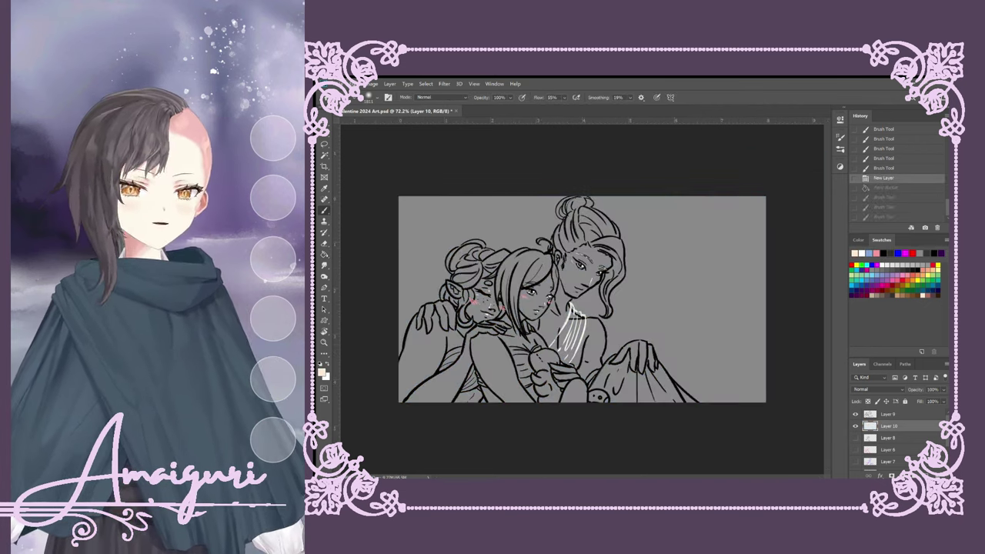
key(ctrl+shift+z)
key(ctrl+shift+z)
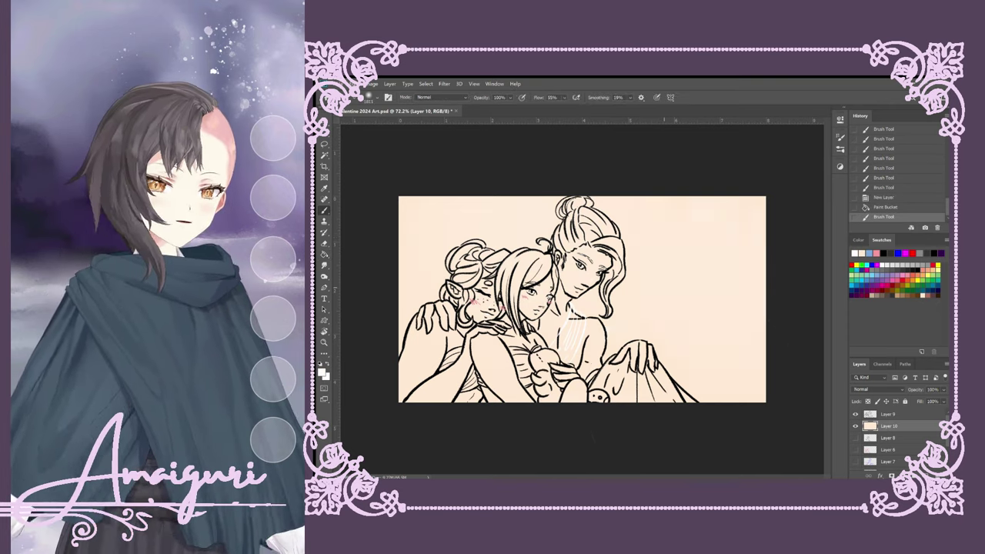
key(ctrl+shift+z)
key(ctrl+shift+z)
key(ctrl+shift+z)
key(ctrl+shift+z)
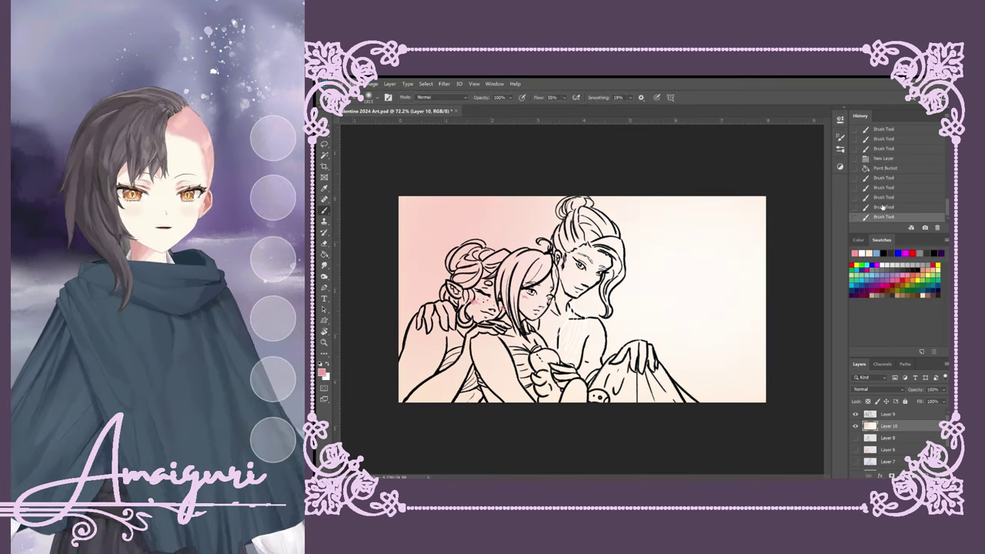
Deepen the background behind the left figures with soft pink and purple shading.
drag(461, 231, 431, 346)
click(924, 286)
drag(418, 473, 431, 231)
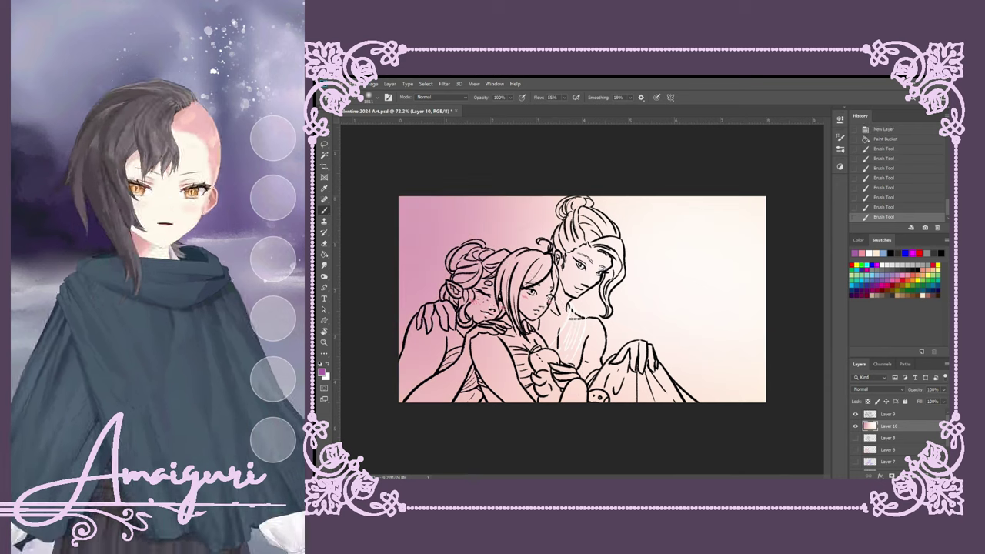
Sketch flowing purple guide lines behind the figures' heads and down across the right figure's chest.
drag(636, 197, 555, 254)
drag(606, 210, 569, 246)
mouse_move(578, 199)
mouse_down()
mouse_move(518, 282)
mouse_move(536, 289)
mouse_up()
mouse_move(551, 291)
mouse_down()
mouse_move(582, 377)
mouse_move(602, 385)
mouse_up()
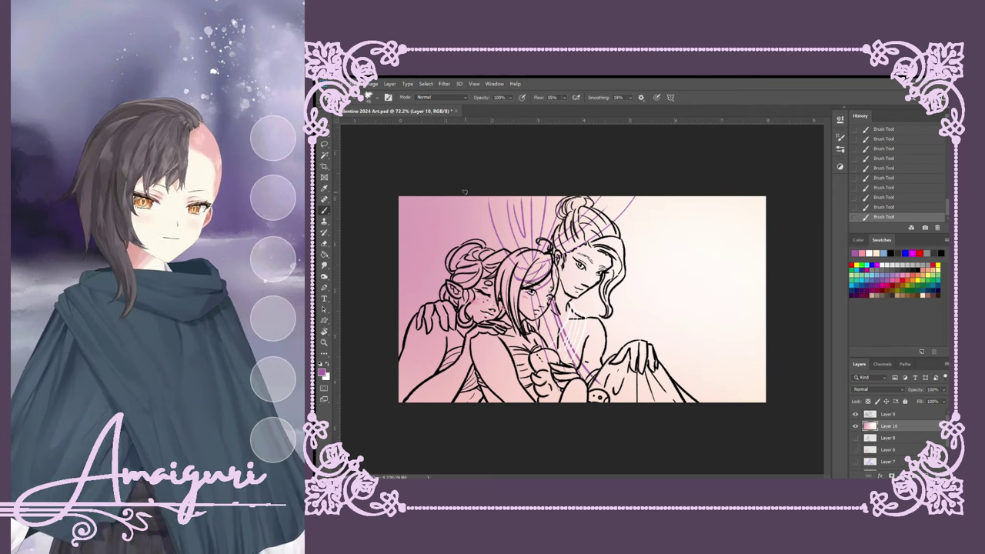
click(884, 207)
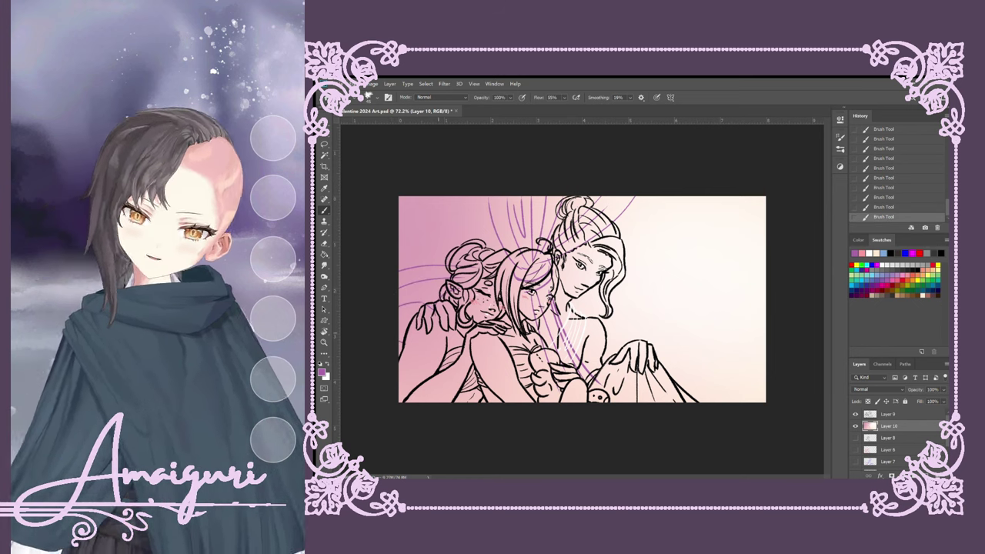
Sketch a large window with panes and a sill in pale cream in the background right of the figures.
drag(632, 218, 636, 315)
key(ctrl+z)
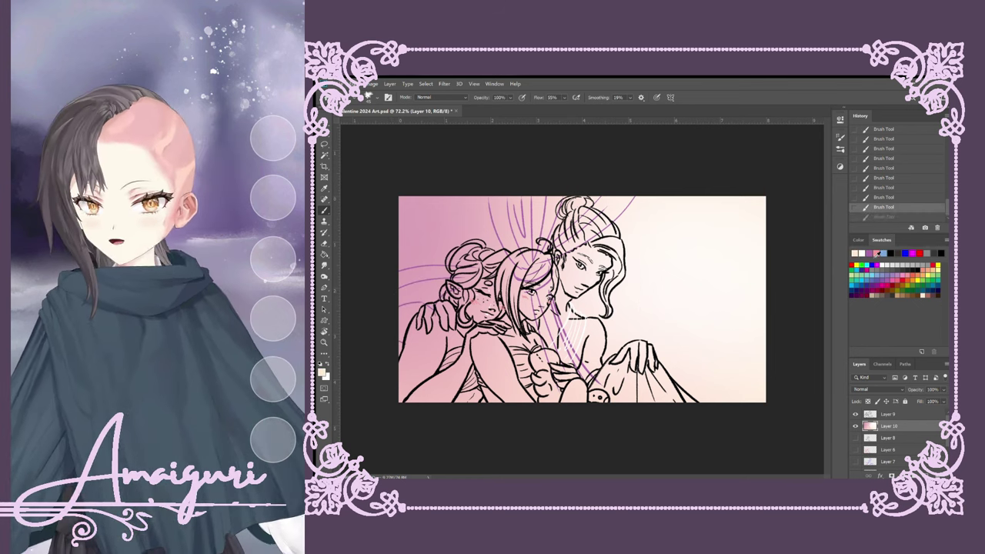
mouse_move(633, 232)
mouse_down()
mouse_move(639, 298)
mouse_move(668, 270)
mouse_move(665, 225)
mouse_up()
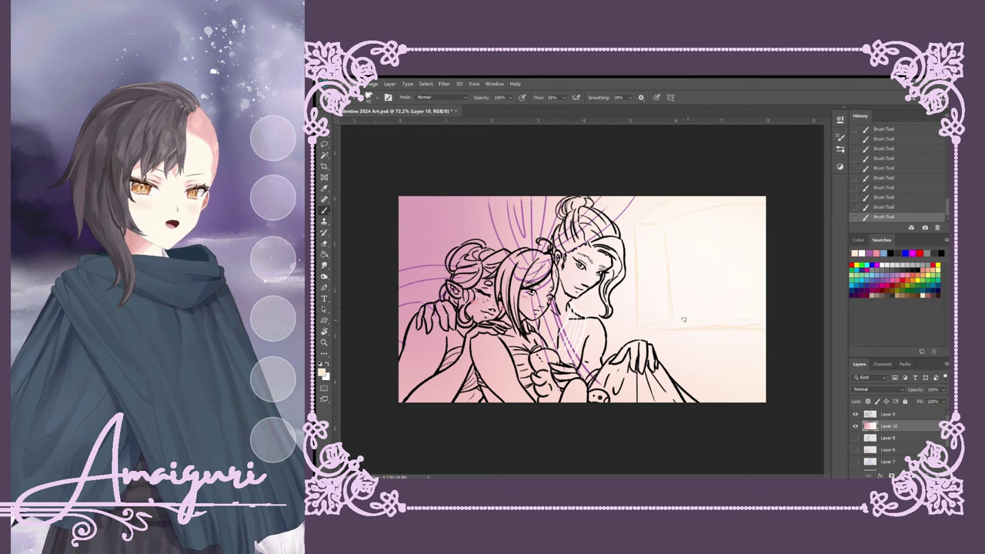
key(x)
drag(683, 327, 765, 327)
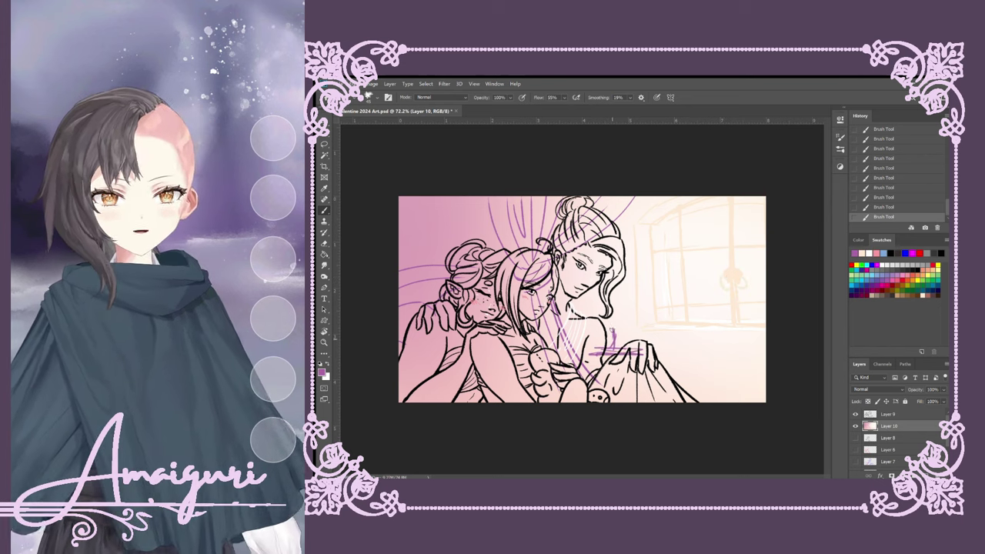
Undo the stray stroke below the window and sketch a long, flat pink ellipse beside the raised knees.
drag(735, 390, 680, 389)
key(ctrl+z)
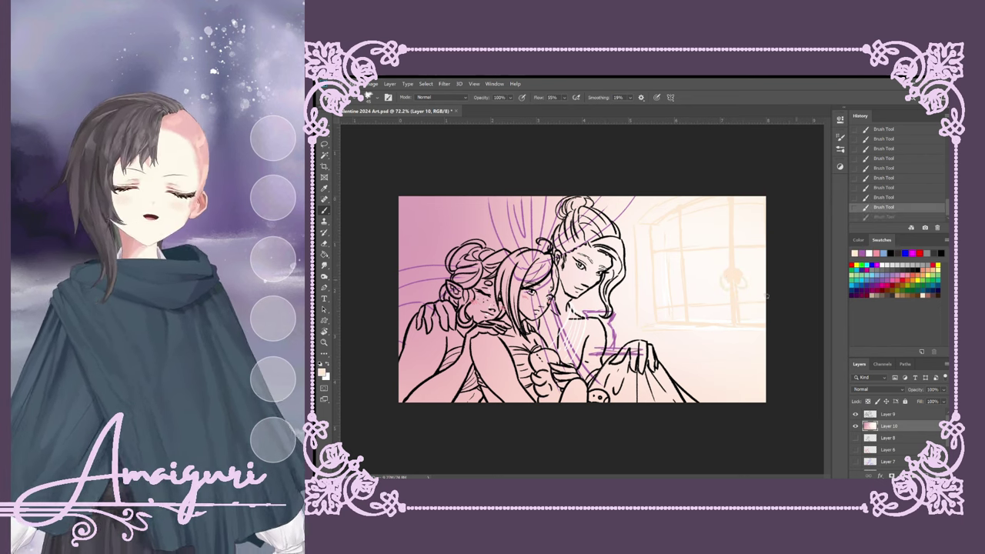
alt+click(688, 352)
drag(688, 352, 746, 360)
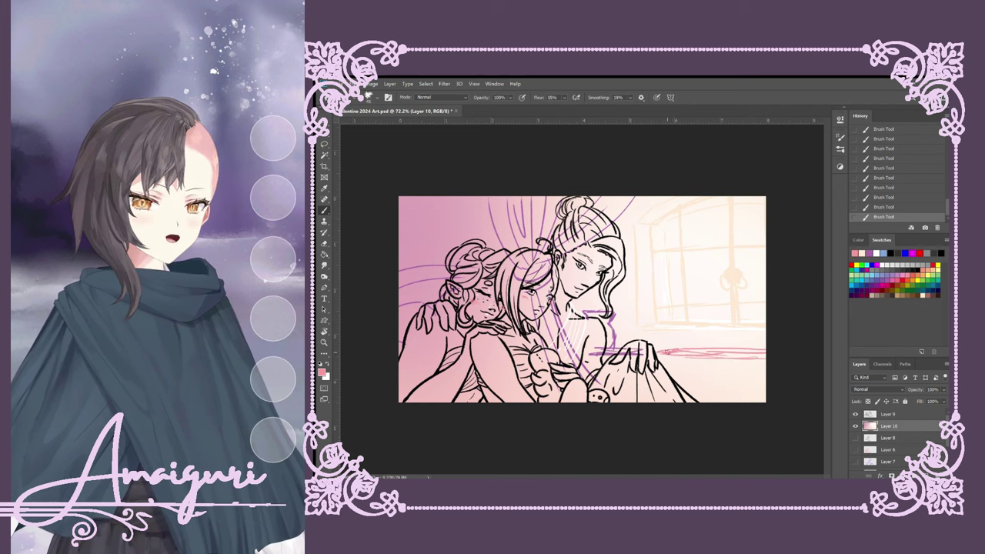
Smudge the pink table right of the knees and the purple strokes by the right figure's shoulder, then undo the last two smudges.
key(r)
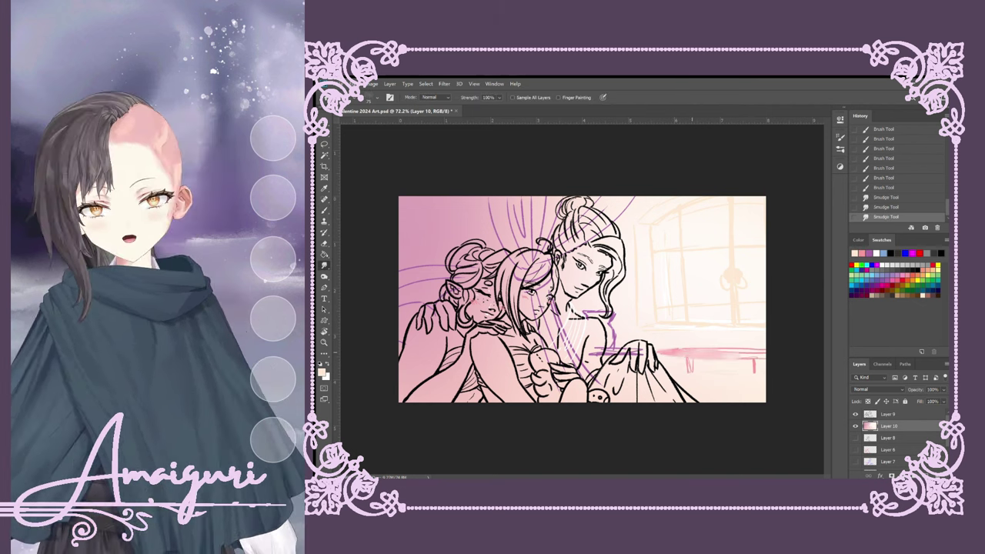
drag(784, 357, 691, 366)
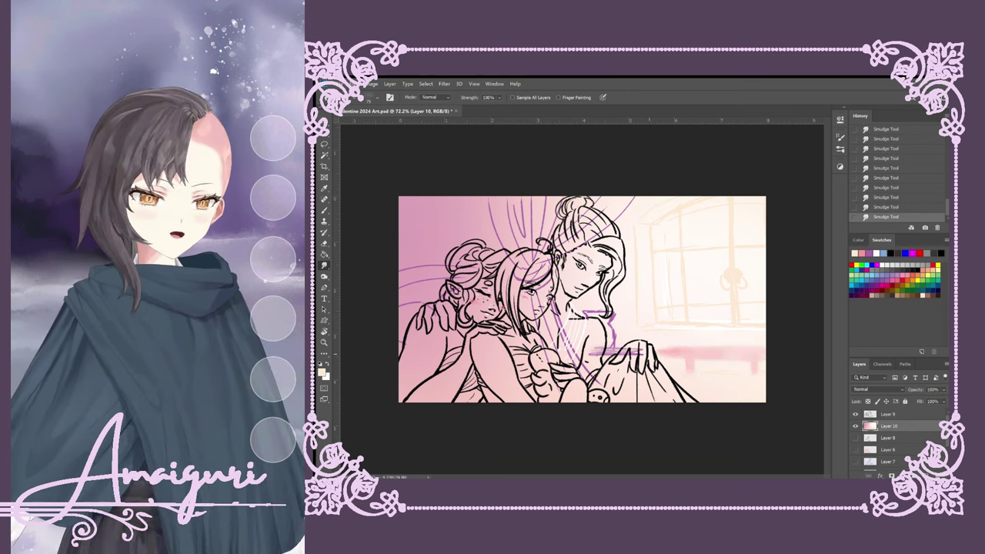
drag(634, 352, 589, 359)
drag(615, 323, 585, 365)
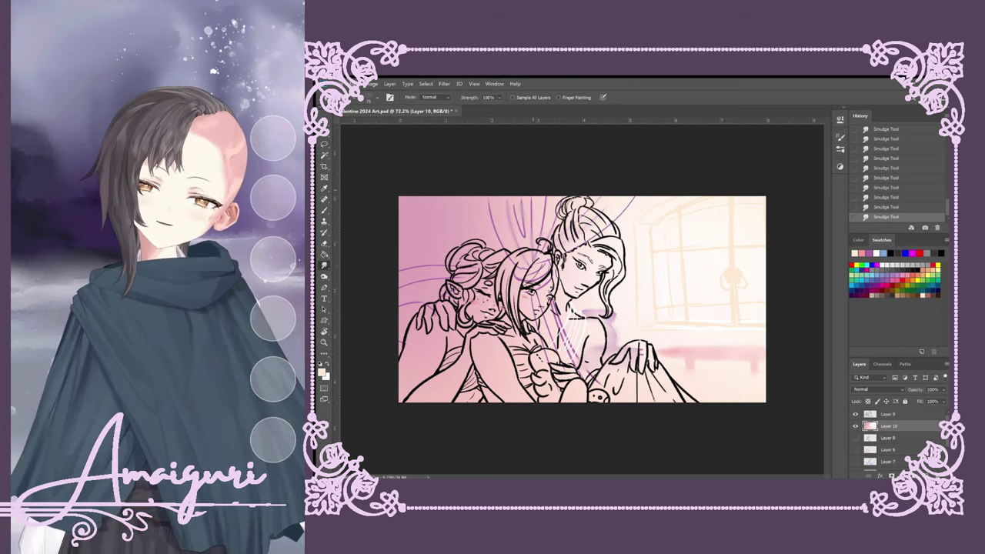
click(886, 197)
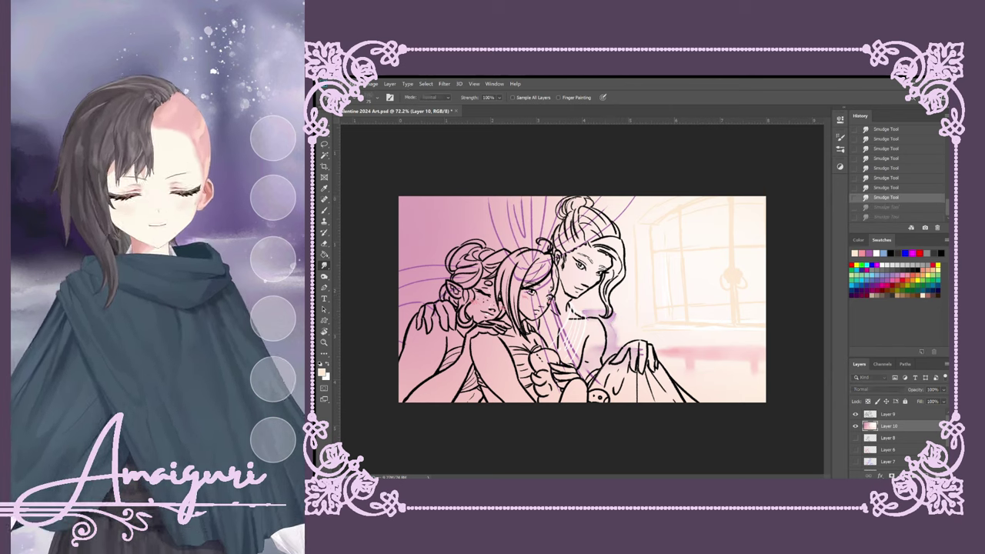
Add a new layer above the background and fill the middle figure's arm, chest and face with a peach skin tone.
key(ctrl+shift+alt+n)
key(b)
scroll(471, 417, up, 3)
drag(505, 389, 479, 291)
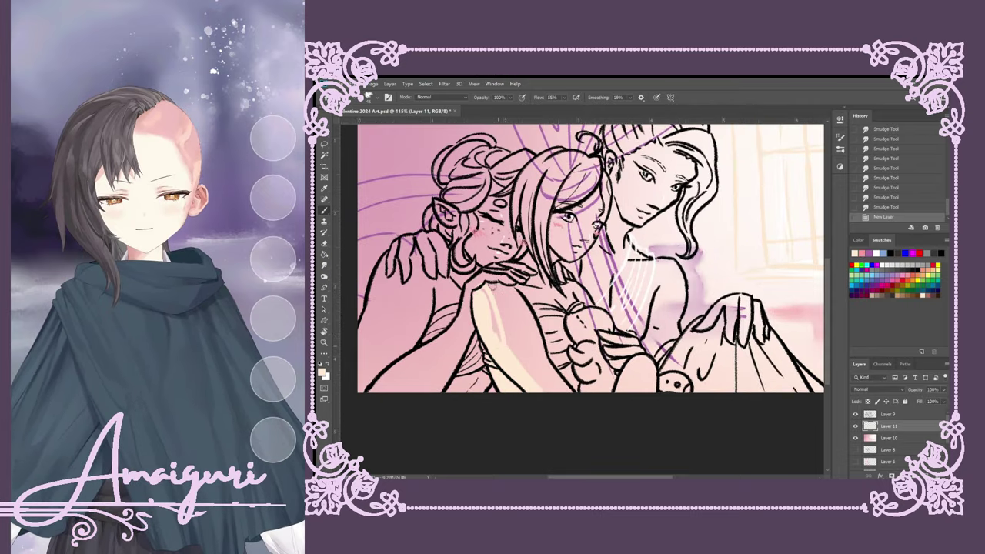
drag(493, 346, 512, 281)
mouse_move(523, 354)
mouse_down()
mouse_move(539, 384)
mouse_move(573, 362)
mouse_move(515, 261)
mouse_move(577, 300)
mouse_up()
mouse_move(550, 258)
mouse_down()
mouse_move(595, 254)
mouse_move(612, 216)
mouse_up()
Fill the right figure's face, hair, upper body and draped knees with white.
drag(558, 276, 571, 289)
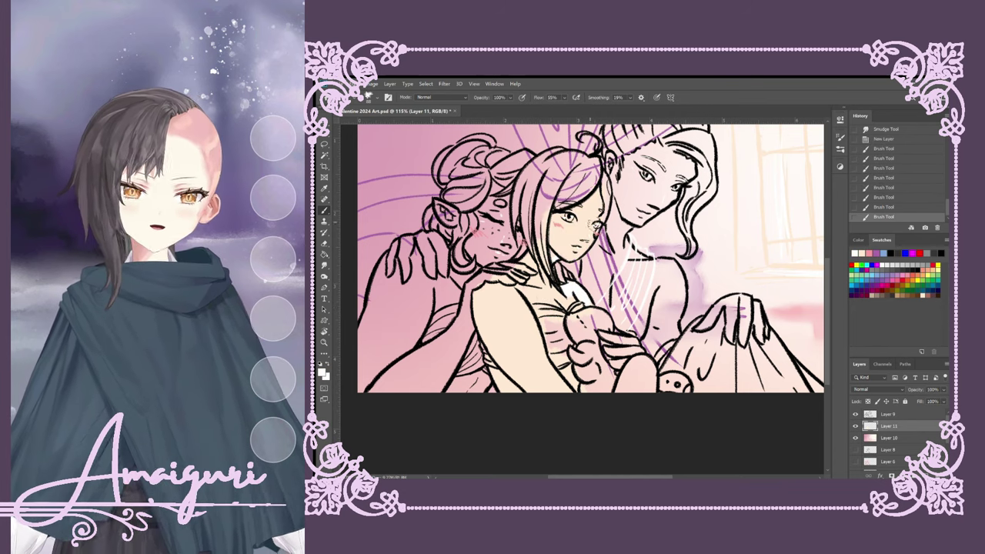
mouse_move(587, 221)
mouse_down()
mouse_move(612, 246)
mouse_move(619, 174)
mouse_up()
scroll(607, 230, up, 3)
mouse_move(543, 311)
mouse_down()
mouse_move(596, 245)
mouse_move(615, 173)
mouse_move(639, 246)
mouse_up()
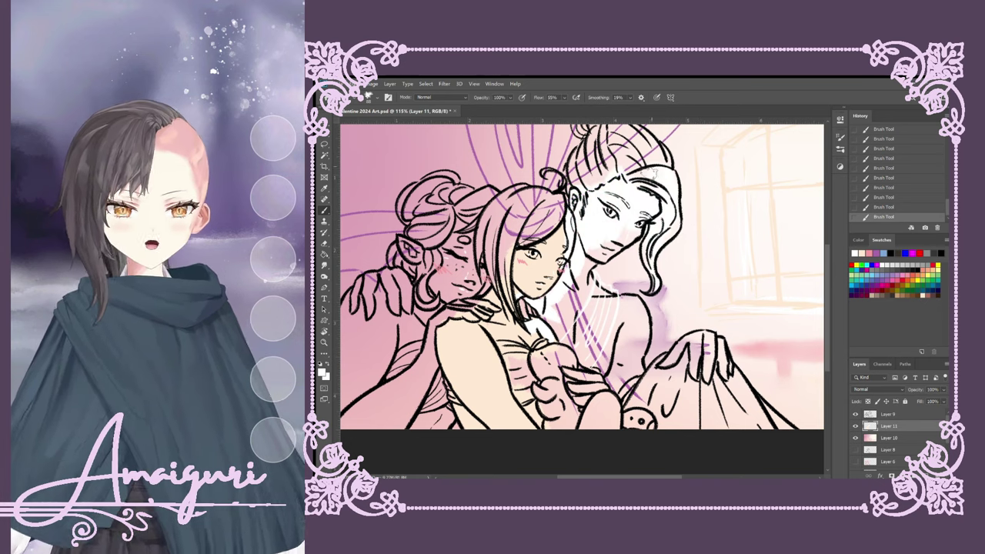
drag(650, 174, 626, 296)
drag(602, 248, 614, 133)
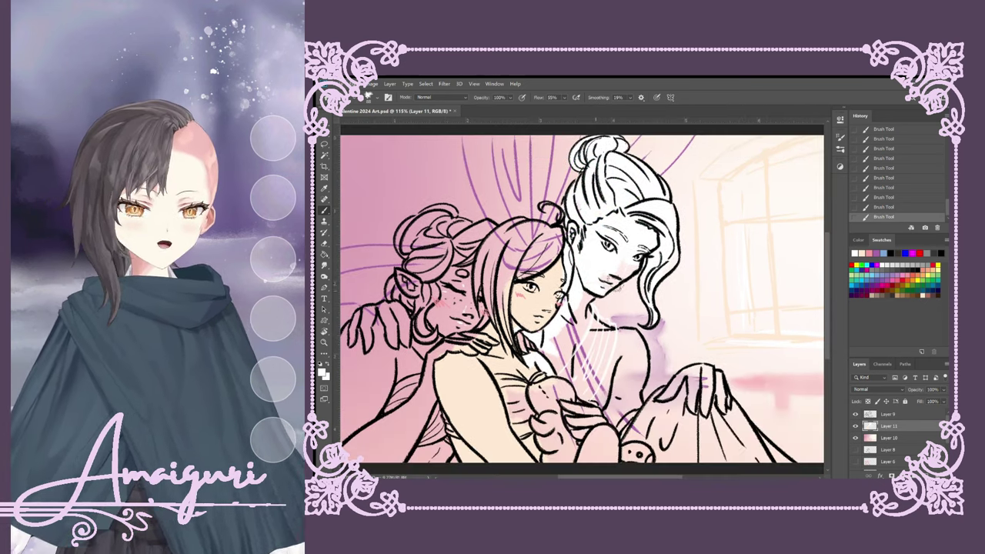
mouse_move(624, 266)
mouse_down()
mouse_move(592, 304)
mouse_move(585, 389)
mouse_move(571, 333)
mouse_move(592, 327)
mouse_move(600, 283)
mouse_move(530, 248)
mouse_move(610, 290)
mouse_move(600, 325)
mouse_move(610, 305)
mouse_move(610, 341)
mouse_move(647, 320)
mouse_move(680, 322)
mouse_move(741, 388)
mouse_up()
mouse_move(685, 338)
mouse_down()
mouse_move(643, 324)
mouse_move(637, 352)
mouse_up()
Fill the middle figure's knee with peach and colour the plush toy and the small round face beside it purple.
alt+click(566, 350)
mouse_move(558, 346)
mouse_down()
mouse_move(573, 369)
mouse_move(624, 371)
mouse_up()
click(879, 283)
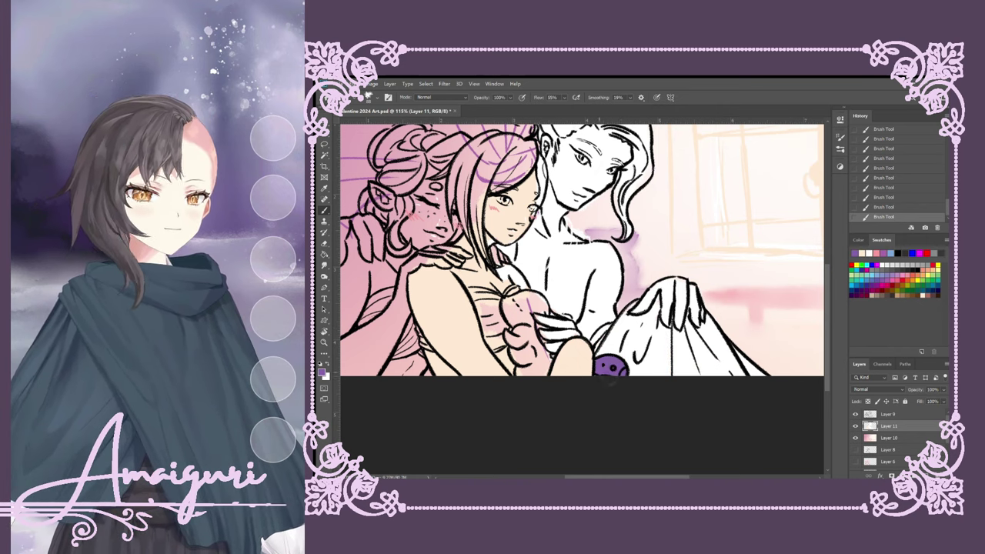
mouse_move(520, 348)
mouse_down()
mouse_move(538, 361)
mouse_move(542, 389)
mouse_move(520, 330)
mouse_move(539, 304)
mouse_move(556, 314)
mouse_up()
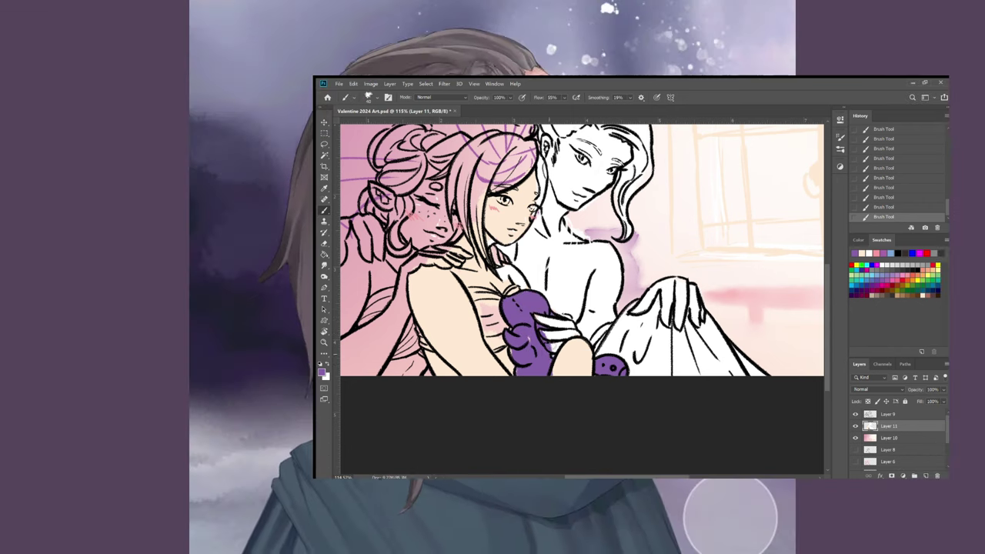
Fill the middle figure's strapless top and the hand holding the purple toy with white.
scroll(535, 336, up, 3)
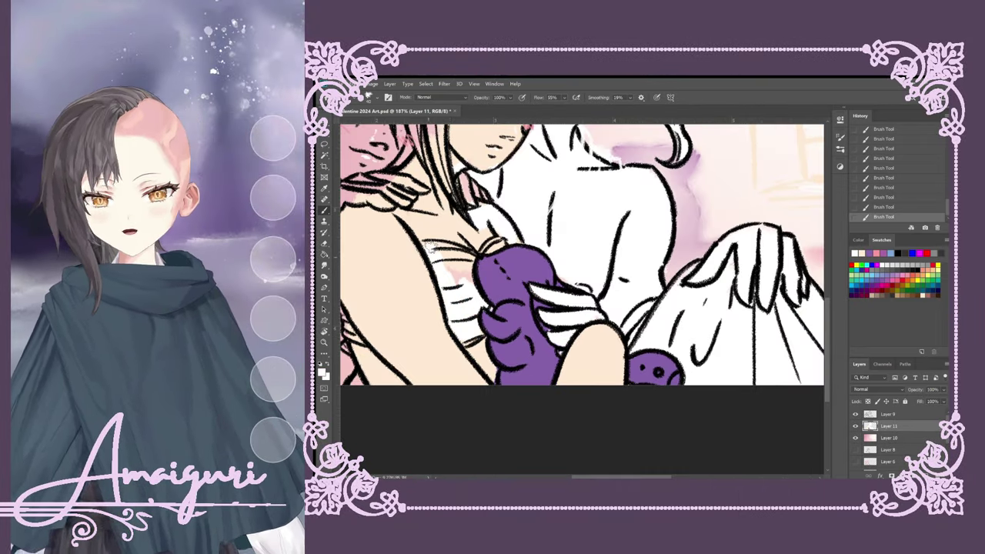
drag(519, 238, 674, 331)
drag(651, 374, 675, 334)
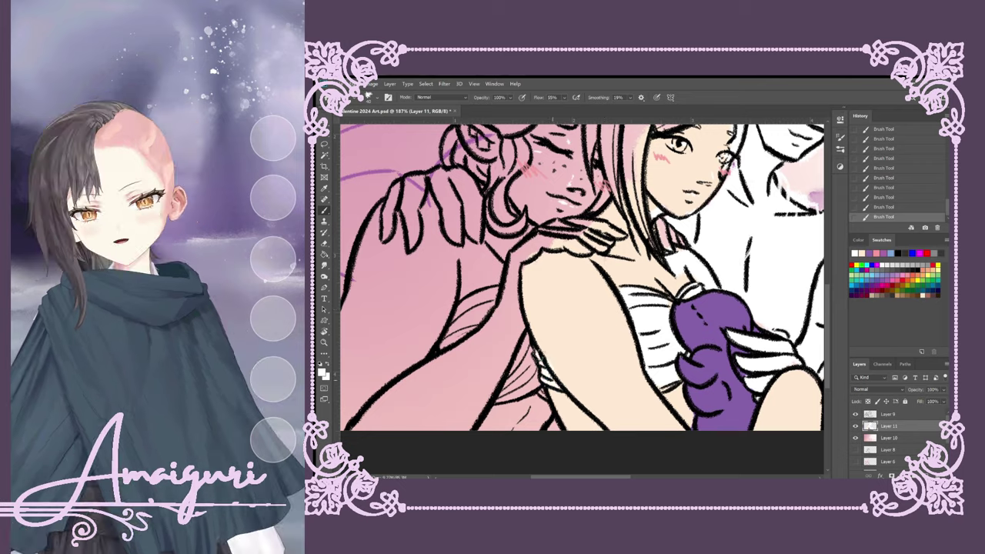
Fill the left figure's skin with peach and repaint the hand resting on that figure's shoulder white.
scroll(538, 353, down, 3)
mouse_move(492, 422)
mouse_down()
mouse_move(500, 308)
mouse_move(462, 369)
mouse_move(531, 269)
mouse_move(543, 390)
mouse_move(593, 400)
mouse_move(504, 397)
mouse_move(589, 339)
mouse_move(620, 231)
mouse_move(566, 308)
mouse_move(565, 215)
mouse_move(573, 246)
mouse_move(547, 286)
mouse_up()
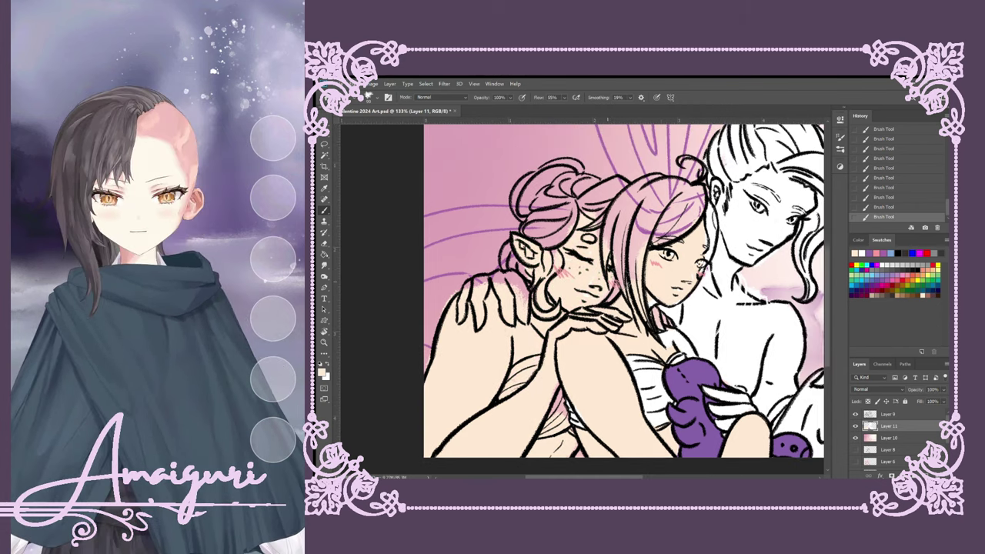
key(e)
mouse_move(461, 300)
mouse_down()
mouse_move(473, 317)
mouse_move(465, 358)
mouse_move(499, 312)
mouse_up()
key(b)
mouse_move(492, 277)
mouse_down()
mouse_move(538, 308)
mouse_move(531, 330)
mouse_up()
drag(493, 273, 523, 295)
mouse_move(474, 278)
mouse_down()
mouse_move(497, 299)
mouse_move(530, 290)
mouse_up()
Fill the left figure's bun, fringe, side locks and eyebrow with pink.
scroll(530, 289, up, 1)
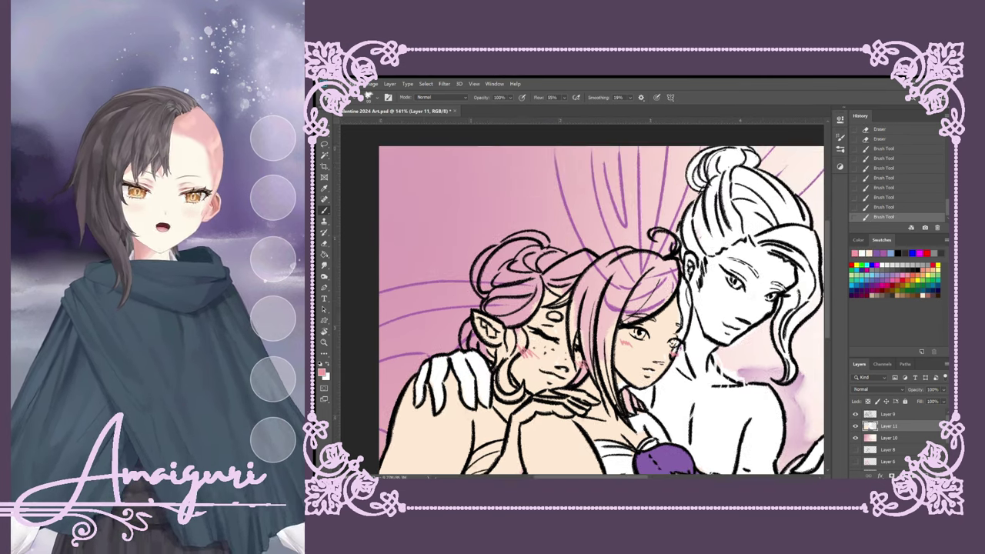
drag(462, 329, 485, 350)
drag(488, 352, 510, 377)
drag(469, 325, 481, 335)
drag(499, 383, 536, 403)
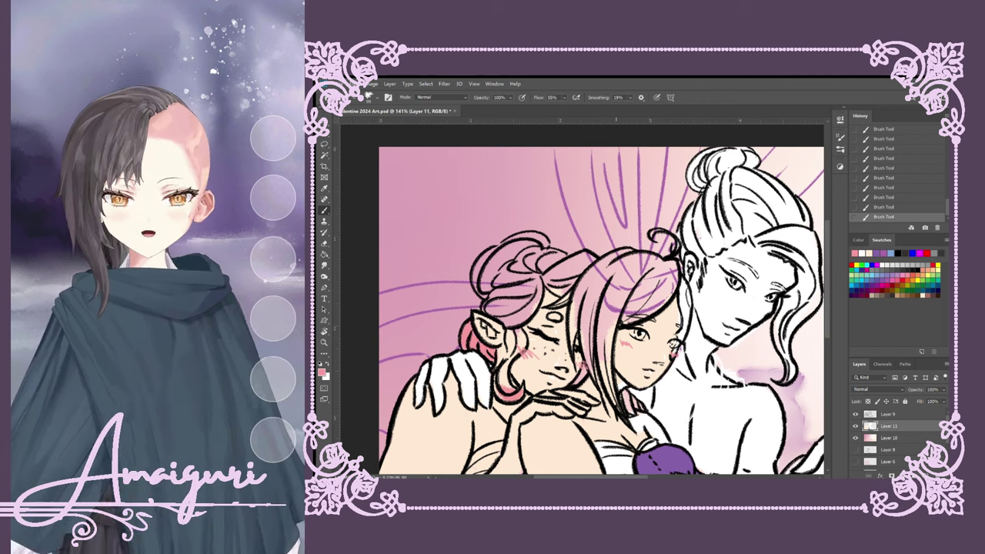
drag(500, 360, 528, 391)
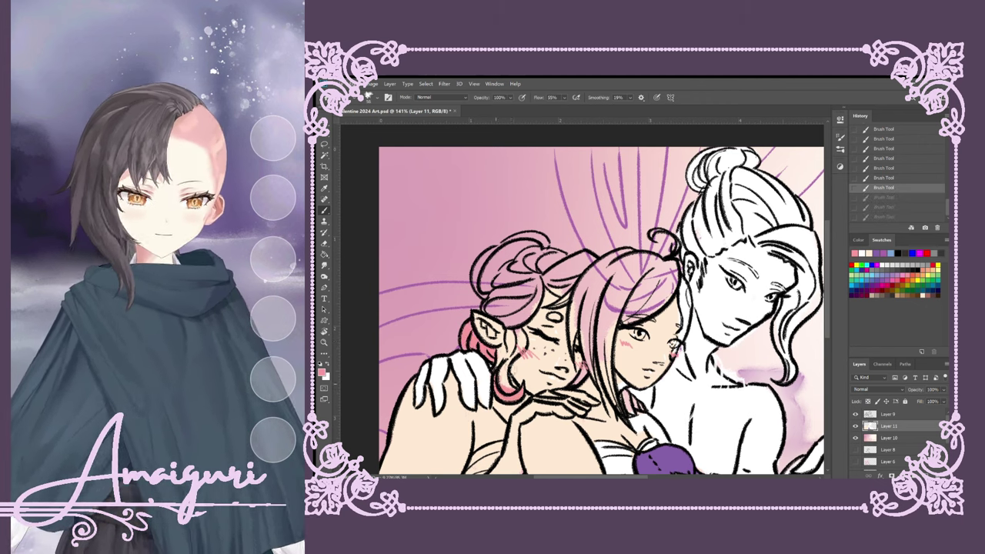
mouse_move(508, 339)
mouse_down()
mouse_move(520, 394)
mouse_move(492, 262)
mouse_move(539, 242)
mouse_up()
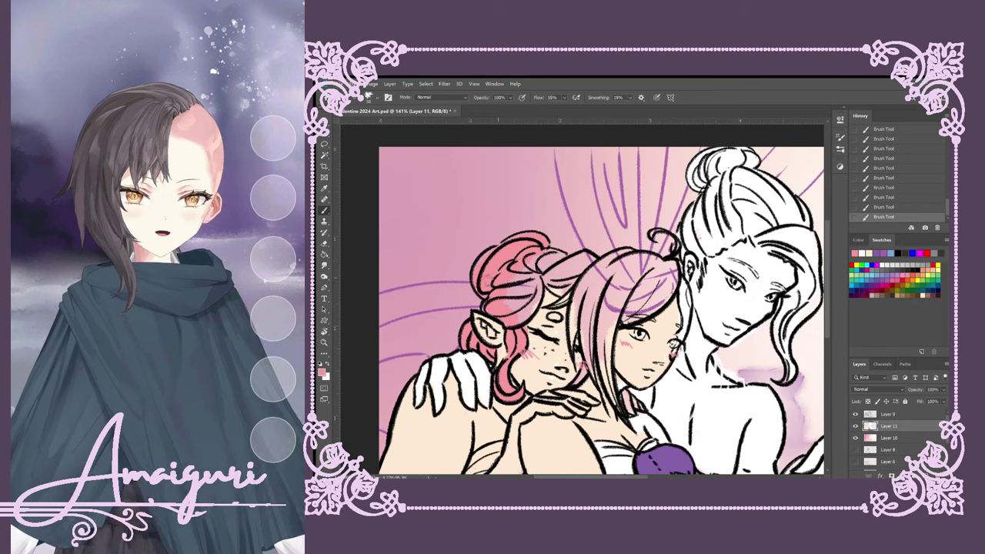
mouse_move(526, 285)
mouse_down()
mouse_move(511, 306)
mouse_move(559, 323)
mouse_move(570, 258)
mouse_move(600, 269)
mouse_move(594, 292)
mouse_up()
scroll(600, 300, down, 1)
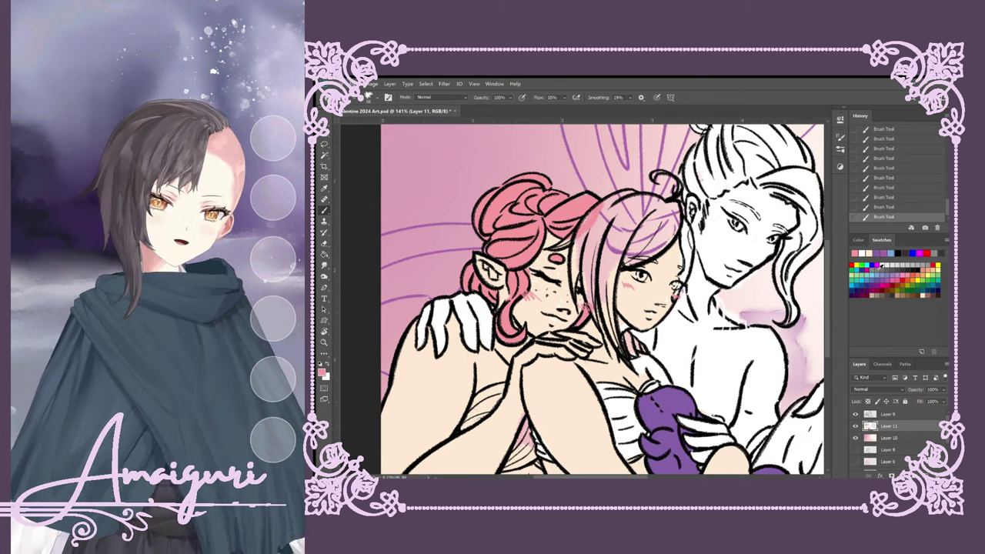
Paint green streaks through the left figure's pink bun and side locks.
scroll(605, 298, up, 2)
drag(546, 245, 569, 236)
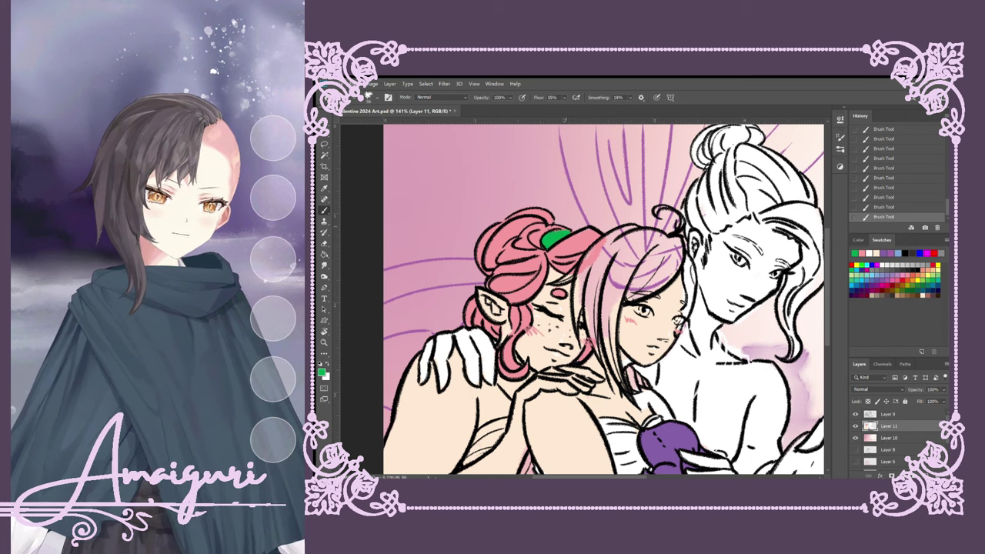
drag(494, 276, 505, 270)
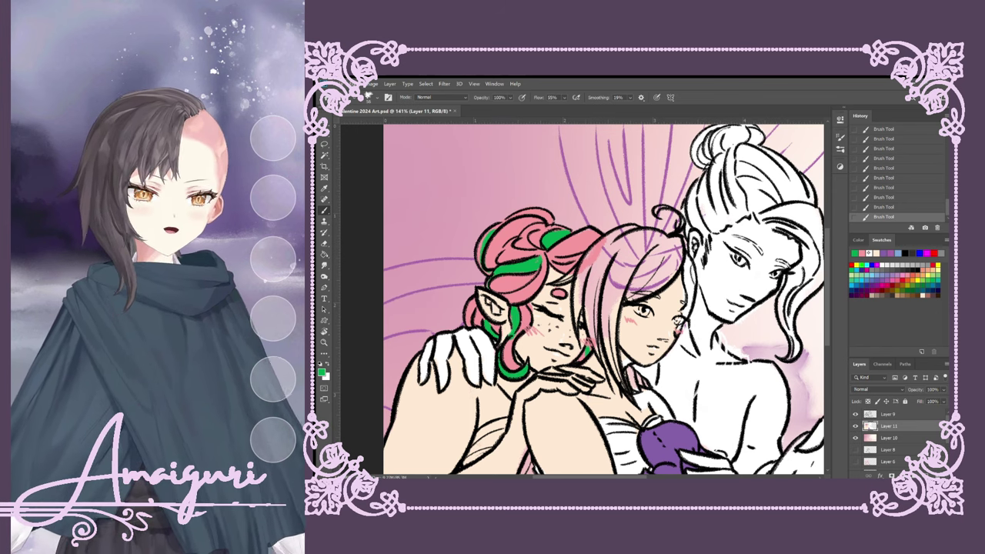
Fill the middle figure's hair with solid black, from the crown down to the long side locks.
scroll(585, 300, up, 2)
key(d)
mouse_move(517, 292)
mouse_down()
mouse_move(522, 355)
mouse_move(511, 300)
mouse_move(594, 235)
mouse_up()
drag(530, 325, 551, 402)
drag(524, 277, 547, 383)
drag(562, 260, 573, 448)
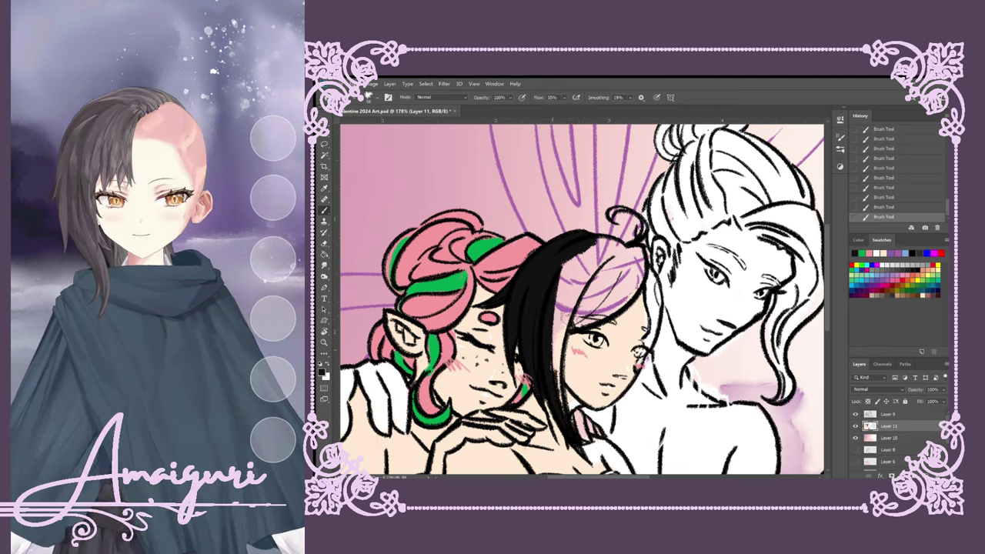
mouse_move(562, 408)
mouse_down()
mouse_move(570, 258)
mouse_move(616, 327)
mouse_move(645, 265)
mouse_move(633, 254)
mouse_up()
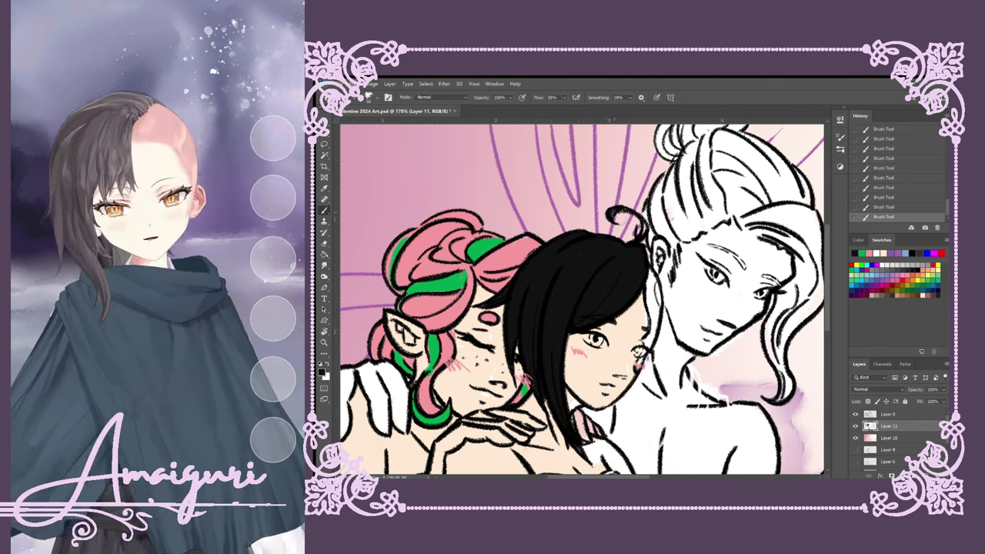
Paint the middle figure's eyes white with bright yellow irises.
scroll(600, 334, up, 3)
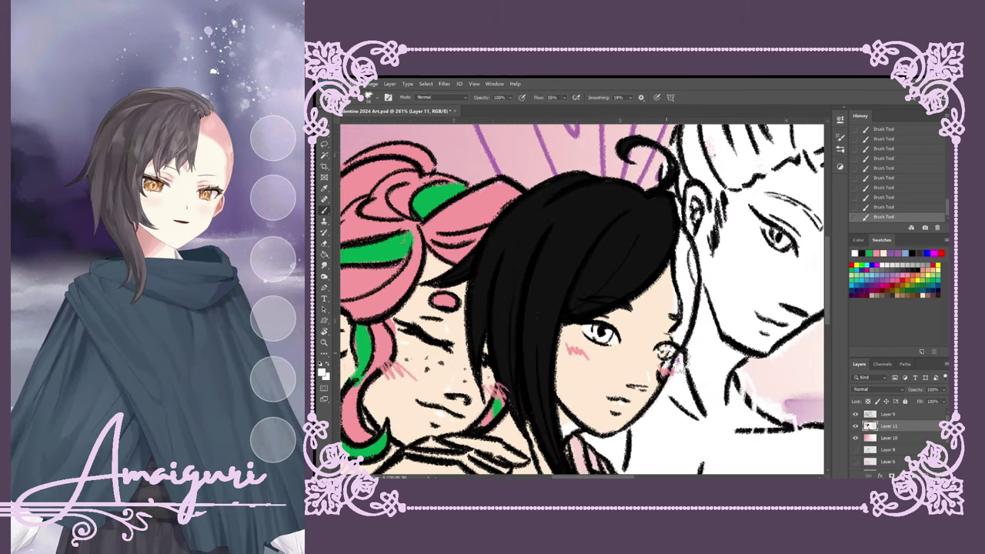
scroll(608, 339, down, 3)
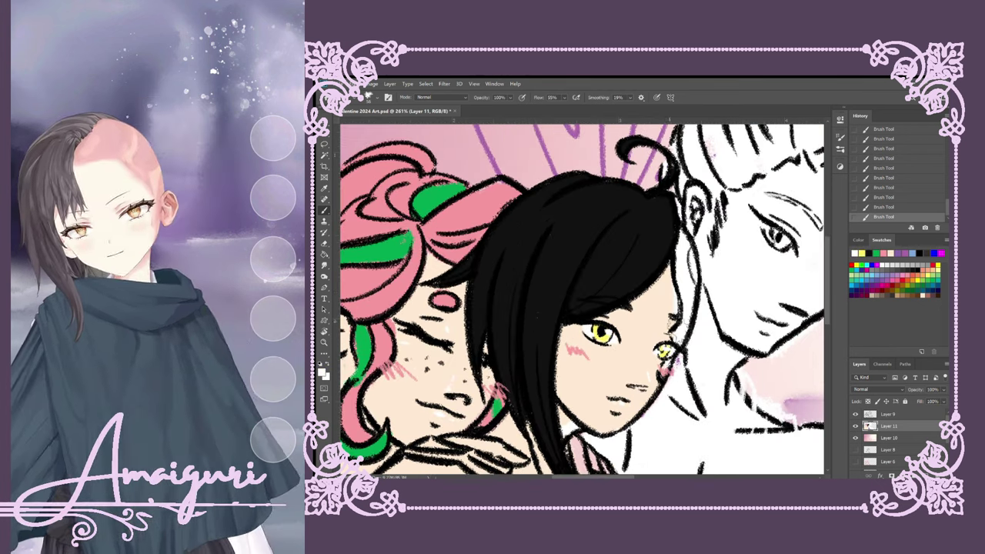
key(ctrl+0)
Paint grey shading into the right figure's swept-up hair and long wavy front lock.
scroll(573, 290, up, 2)
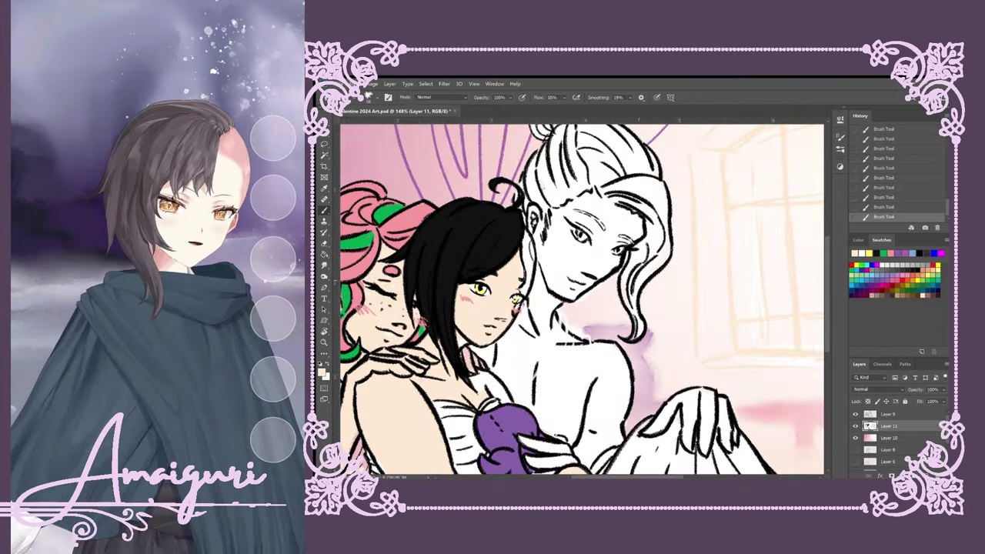
scroll(583, 300, up, 2)
drag(554, 247, 593, 308)
mouse_move(596, 227)
mouse_down()
mouse_move(654, 277)
mouse_move(677, 362)
mouse_move(643, 431)
mouse_up()
drag(562, 283, 545, 317)
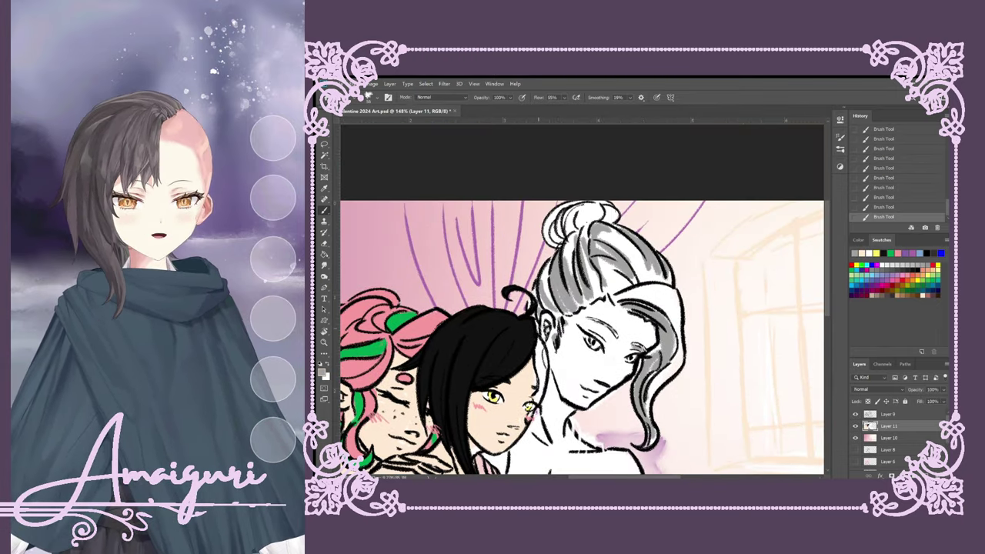
Shade the right figure's bun grey and smudge the grey and white hair tones into soft gradients.
mouse_move(574, 225)
mouse_down()
mouse_move(555, 242)
mouse_move(611, 211)
mouse_up()
click(854, 253)
mouse_move(604, 250)
mouse_down()
mouse_move(619, 265)
mouse_move(554, 287)
mouse_move(592, 239)
mouse_up()
key(r)
drag(616, 281, 627, 227)
drag(654, 304, 670, 350)
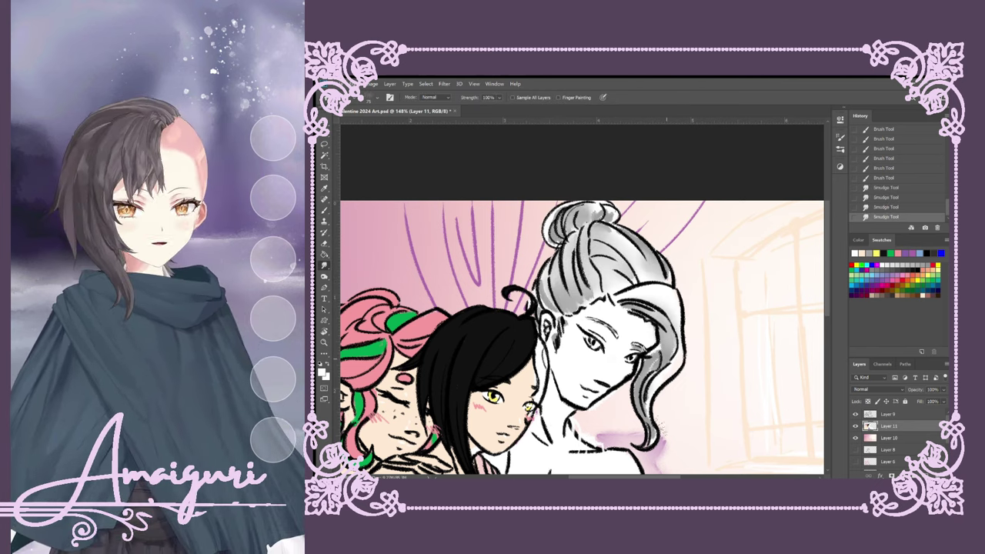
Fill the right figure's face, ear and neck with a pale peach skin tone.
scroll(585, 308, up, 3)
key(b)
mouse_move(611, 220)
mouse_down()
mouse_move(588, 240)
mouse_move(565, 292)
mouse_up()
drag(573, 327, 584, 404)
drag(596, 332, 681, 271)
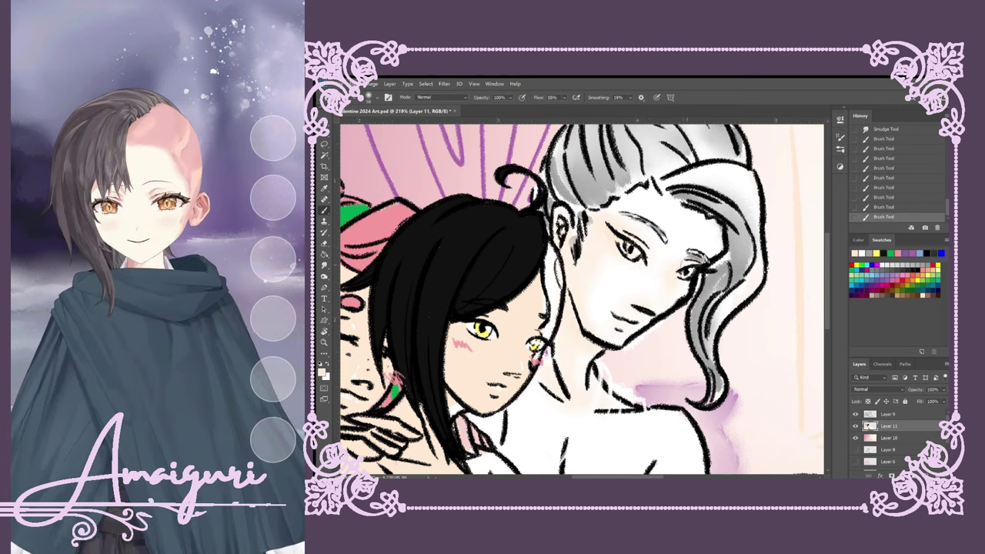
mouse_move(712, 229)
mouse_down()
mouse_move(681, 229)
mouse_move(668, 275)
mouse_move(684, 256)
mouse_move(630, 223)
mouse_up()
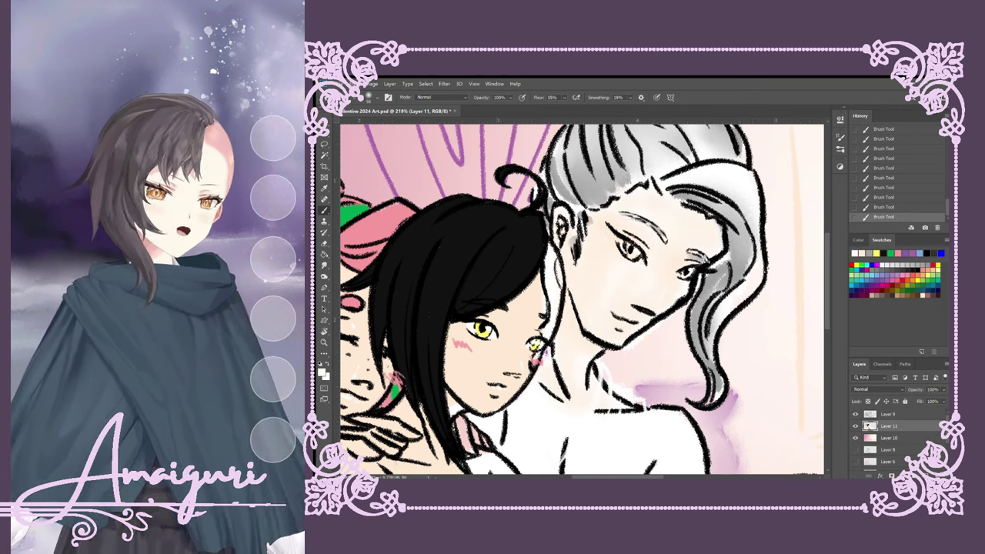
scroll(532, 269, down, 3)
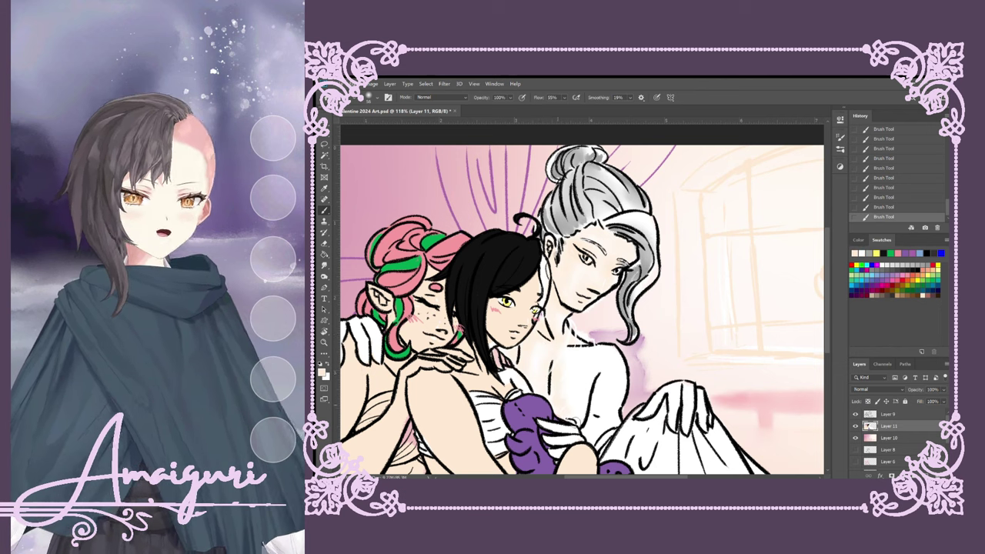
Colour the knee drapery and the middle figure's top pale yellow, and the left figure's top near-black.
scroll(597, 431, down, 2)
scroll(676, 332, down, 1)
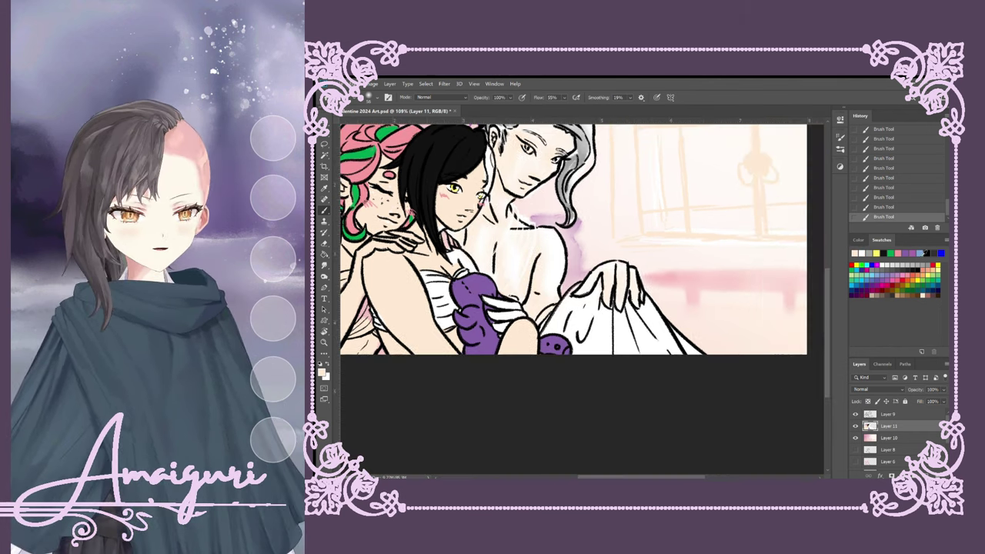
mouse_move(374, 288)
mouse_down()
mouse_move(508, 331)
mouse_move(471, 337)
mouse_up()
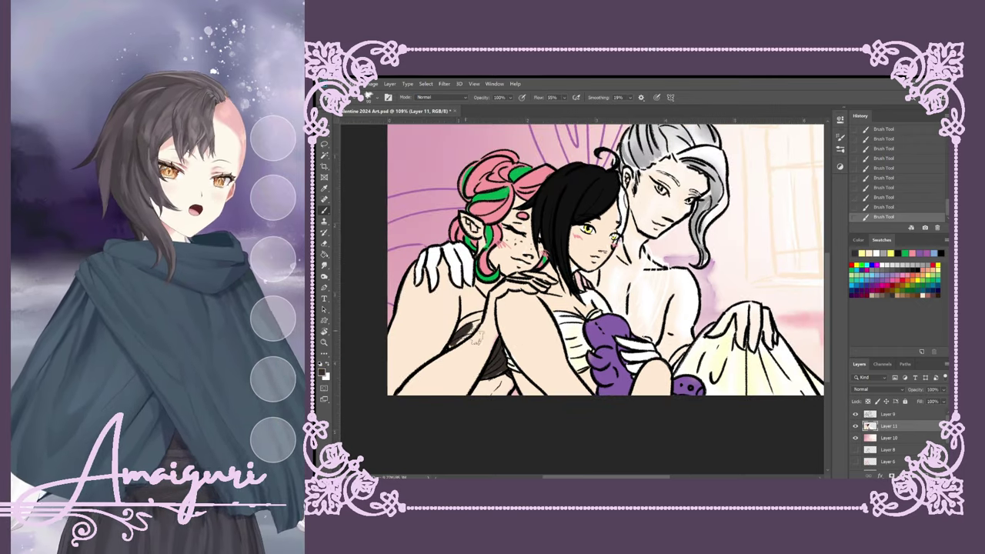
Paint red, magenta and cyan streaks below the right figure's collar and smudge them into a soft iridescent drape.
drag(646, 276, 670, 302)
key(r)
drag(648, 267, 660, 284)
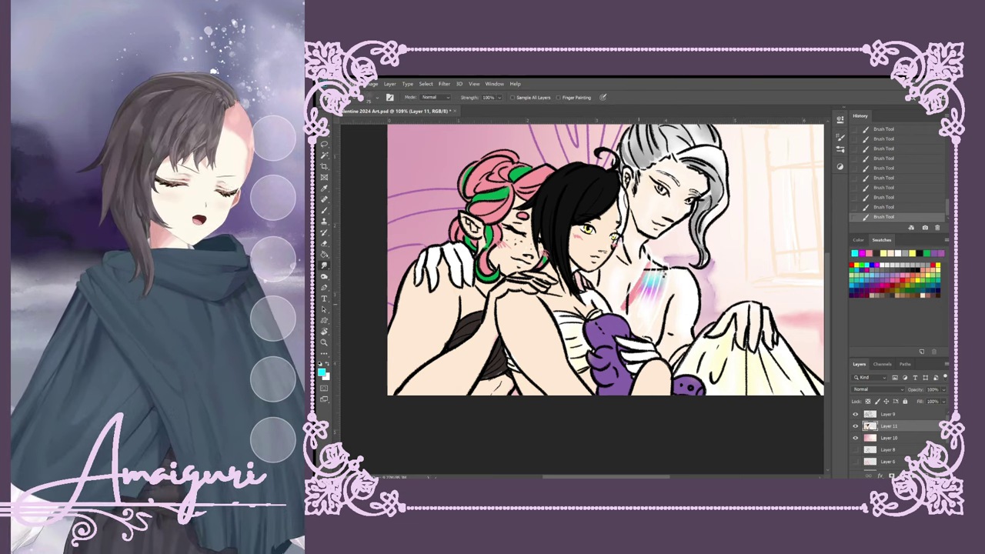
Touch the right figure's irises with cyan and magenta, undo the last strokes, and blend the eyes to a muted grey-blue.
scroll(620, 307, up, 3)
key(b)
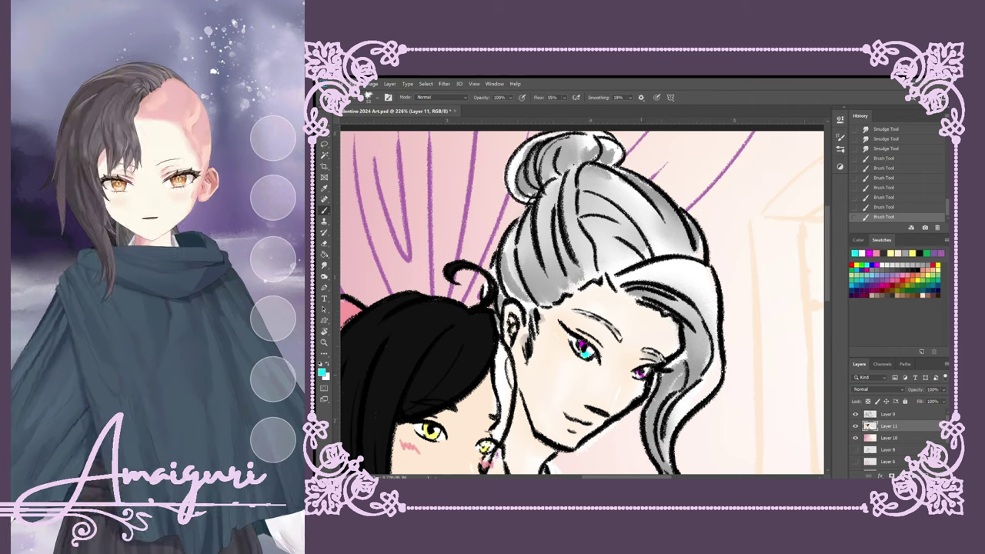
drag(644, 372, 655, 378)
key(ctrl+z)
key(ctrl+z)
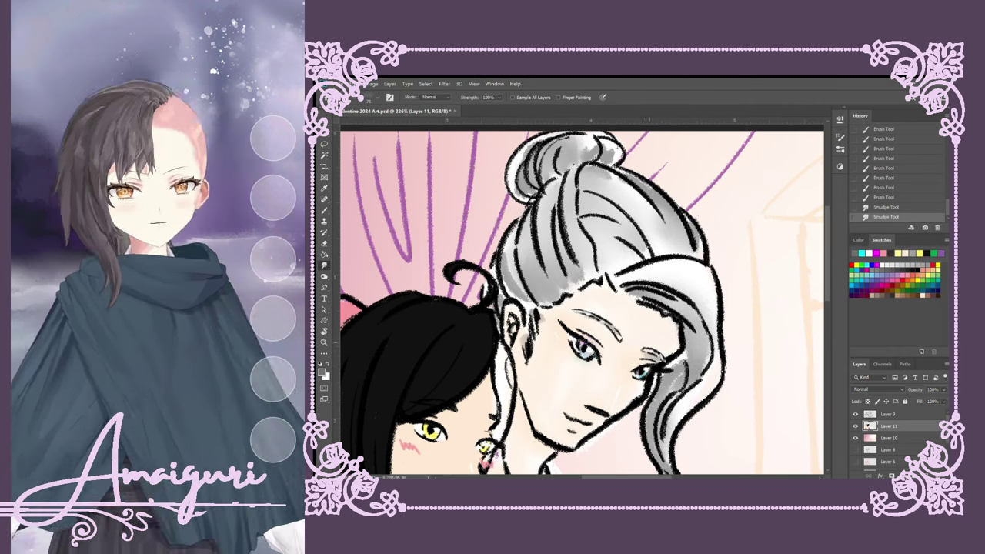
Brush red shadow onto the eyelids of the left and right figures and smudge it soft.
scroll(583, 304, down, 2)
drag(394, 315, 444, 346)
key(r)
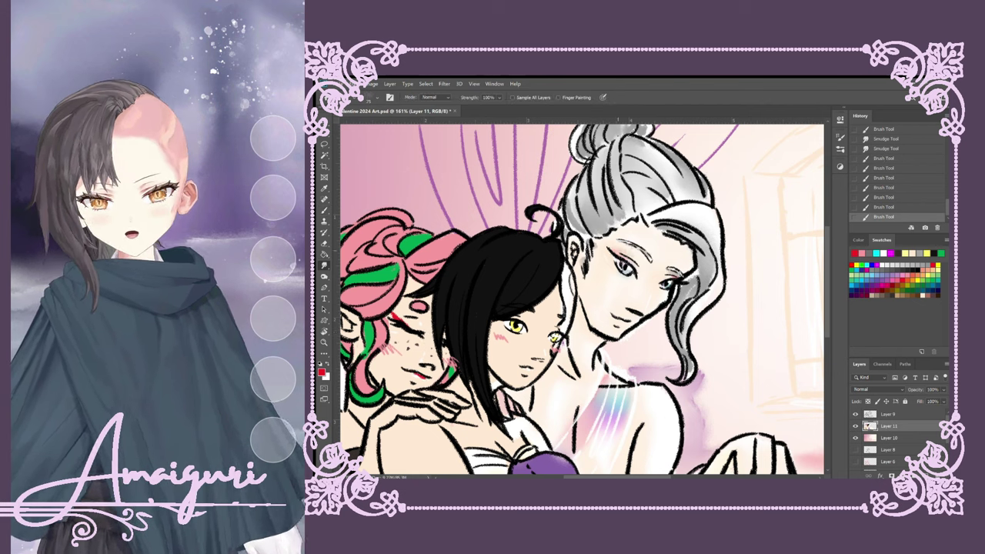
drag(401, 319, 415, 331)
Paint a grey highlight band across the middle figure's black hair, smudge it, and add bright white glints.
scroll(511, 289, down, 3)
scroll(512, 289, up, 2)
key(b)
drag(512, 289, 458, 277)
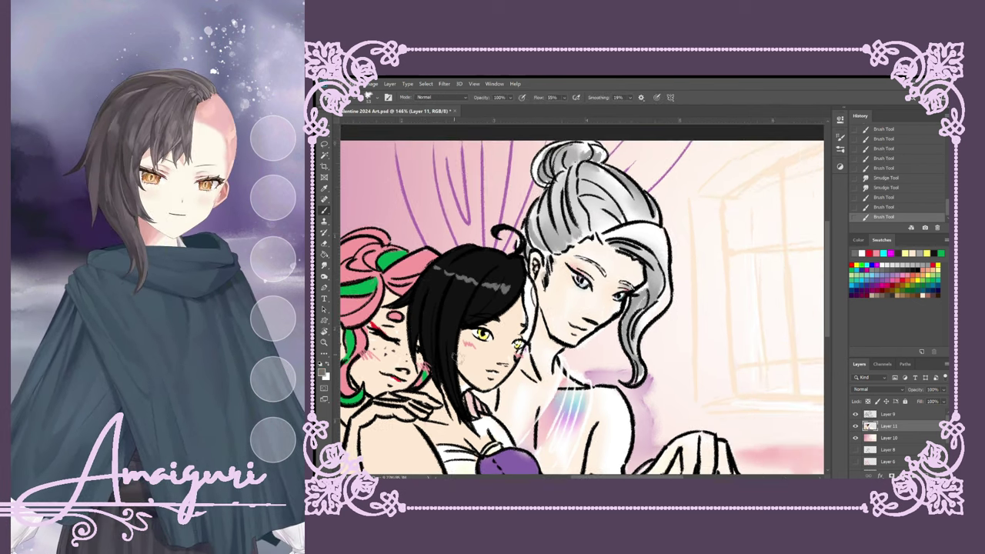
key(r)
mouse_move(435, 323)
mouse_down()
mouse_move(422, 308)
mouse_move(439, 319)
mouse_move(452, 373)
mouse_move(425, 310)
mouse_up()
drag(478, 261, 438, 287)
mouse_move(500, 281)
mouse_down()
mouse_move(483, 292)
mouse_move(497, 300)
mouse_move(479, 284)
mouse_up()
key(b)
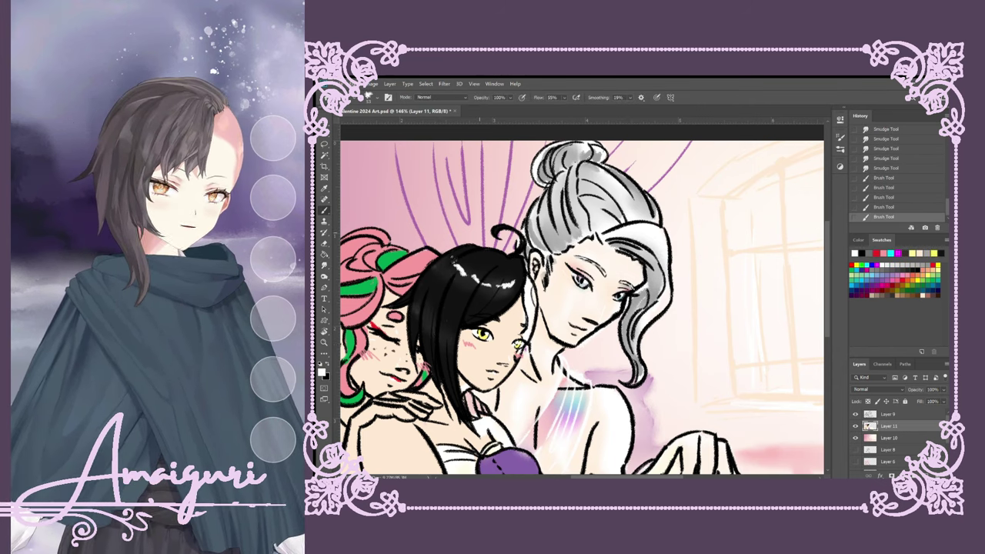
Shade the middle figure's arms and chest with an orange-peach tone.
scroll(481, 287, down, 4)
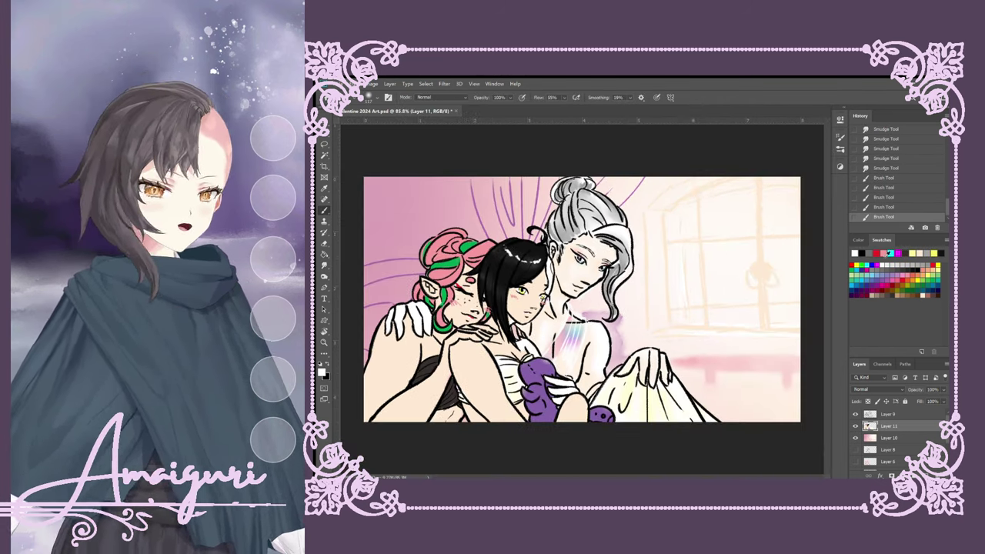
alt+click(465, 356)
mouse_move(462, 354)
mouse_down()
mouse_move(465, 408)
mouse_move(481, 423)
mouse_up()
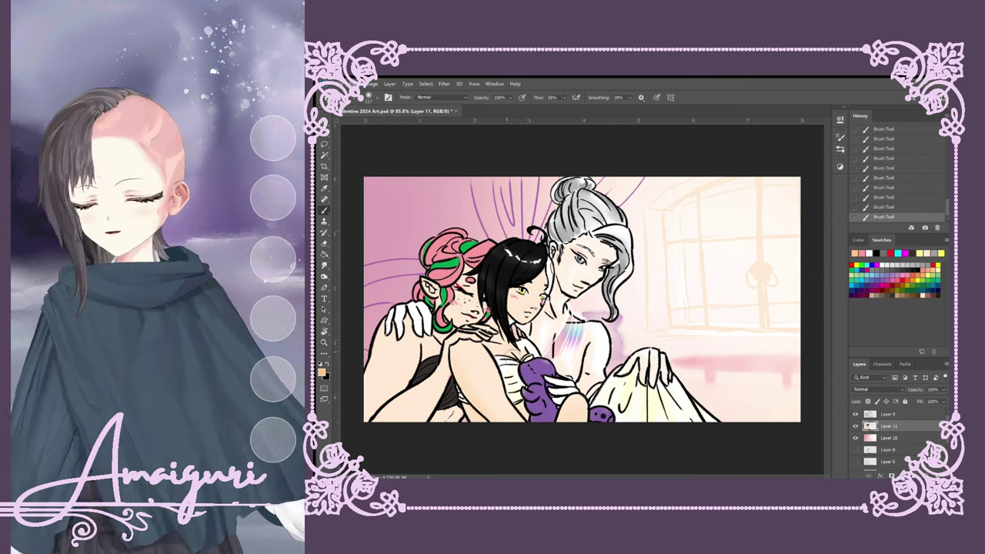
Shade the left figure's back and arms with soft pink and pick a pale peach colour.
click(867, 252)
drag(366, 359, 416, 415)
drag(407, 369, 454, 419)
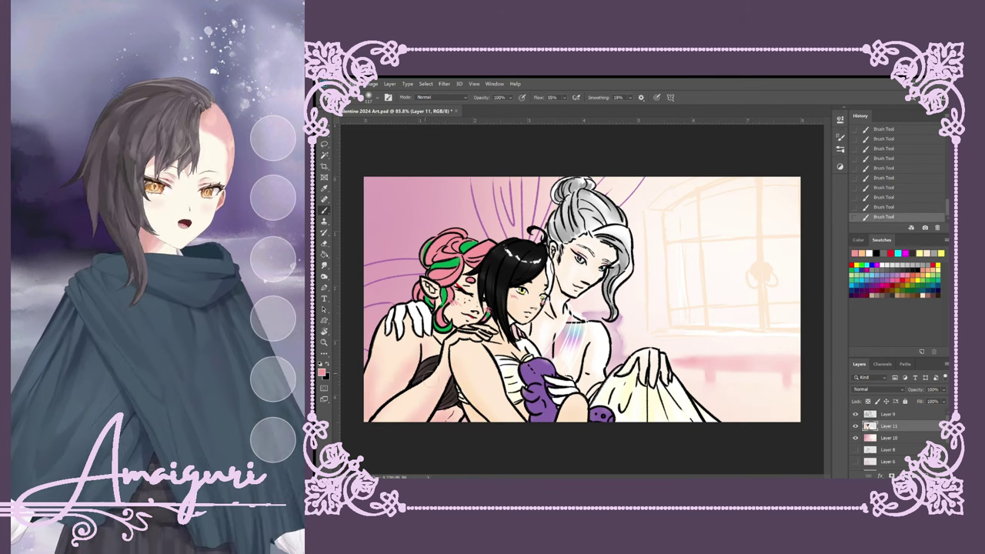
drag(369, 373, 408, 420)
drag(427, 339, 444, 335)
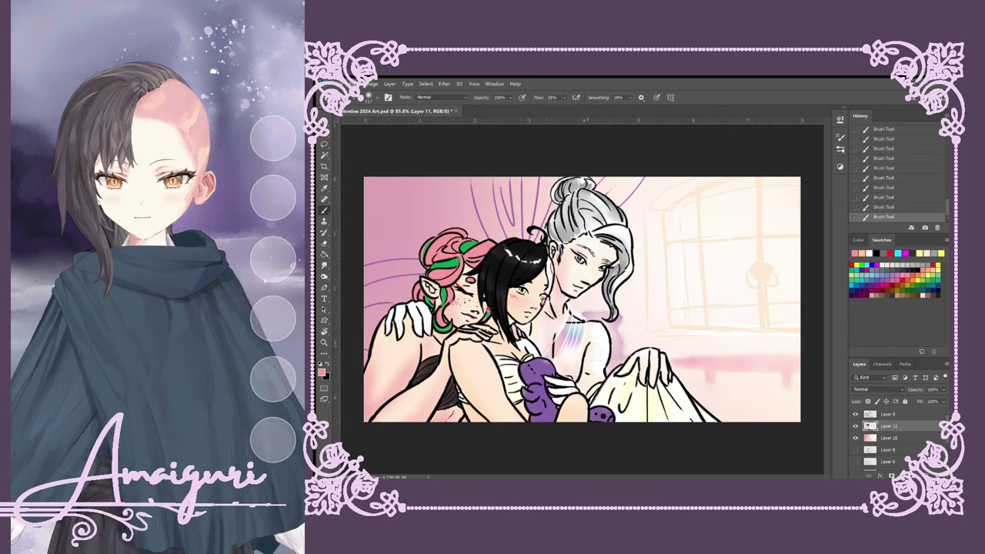
click(865, 253)
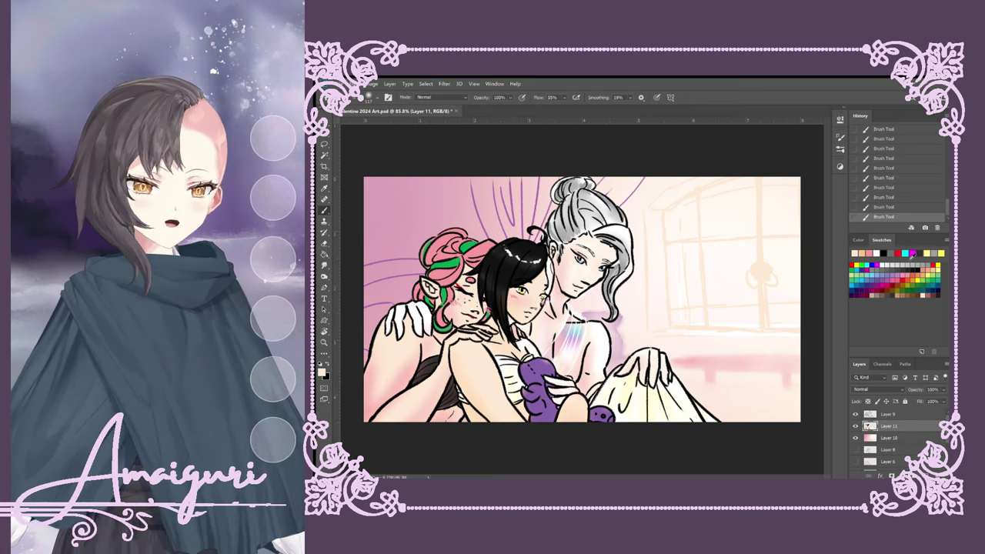
Shade the purple plush toy with dark purple along its edges and smudge the shading smooth.
click(913, 256)
click(885, 271)
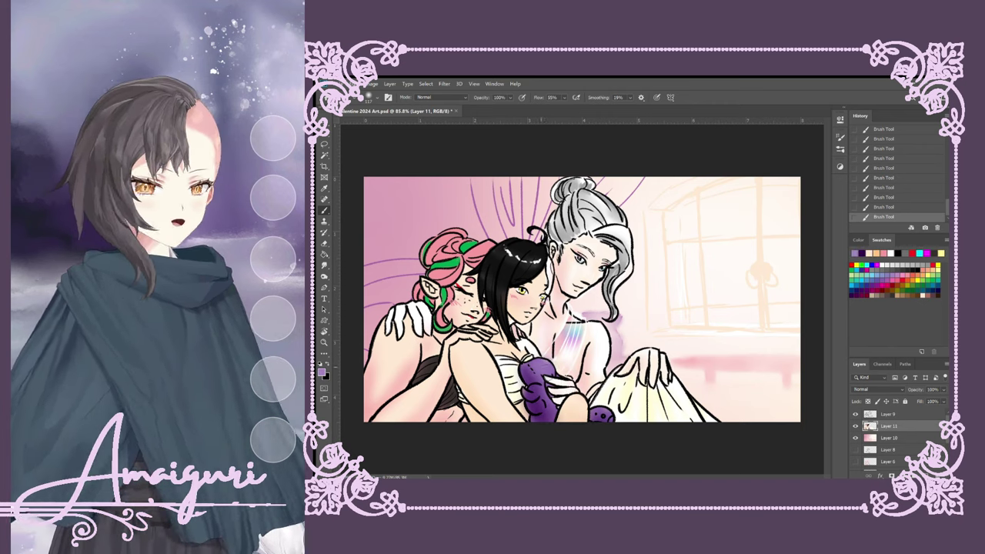
scroll(585, 416, up, 5)
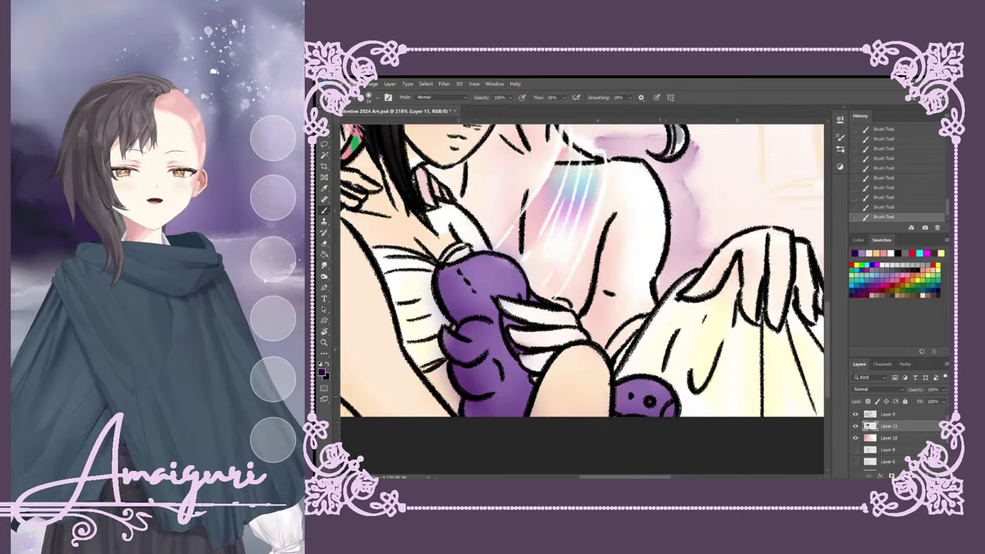
mouse_move(446, 339)
mouse_down()
mouse_move(469, 407)
mouse_move(496, 347)
mouse_move(489, 292)
mouse_move(477, 358)
mouse_move(512, 388)
mouse_move(462, 415)
mouse_up()
key(r)
scroll(493, 369, down, 4)
scroll(585, 300, down, 2)
key(b)
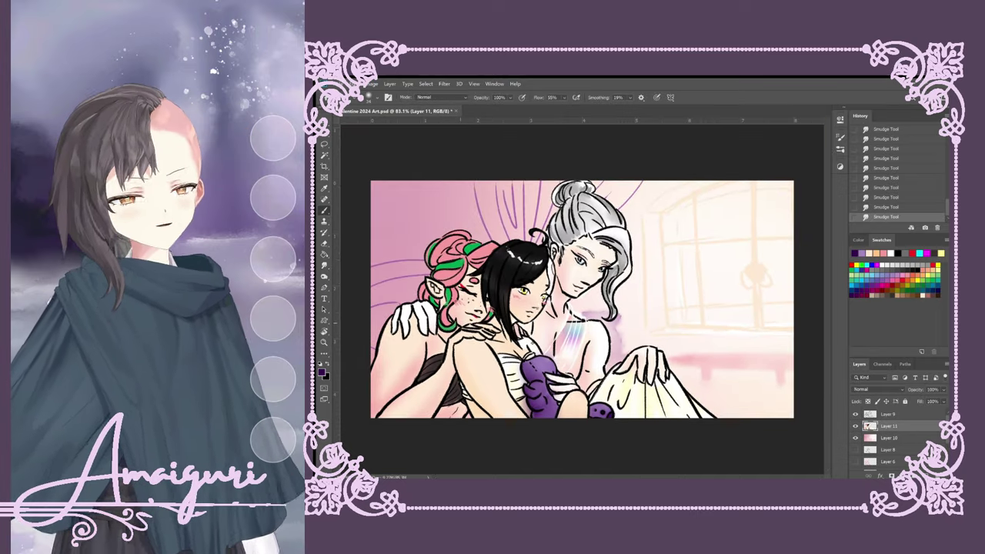
Paint crimson shading into the pink locks of the left figure's hair.
click(897, 283)
drag(422, 291, 434, 309)
drag(427, 262, 445, 249)
drag(431, 277, 447, 258)
drag(442, 265, 460, 249)
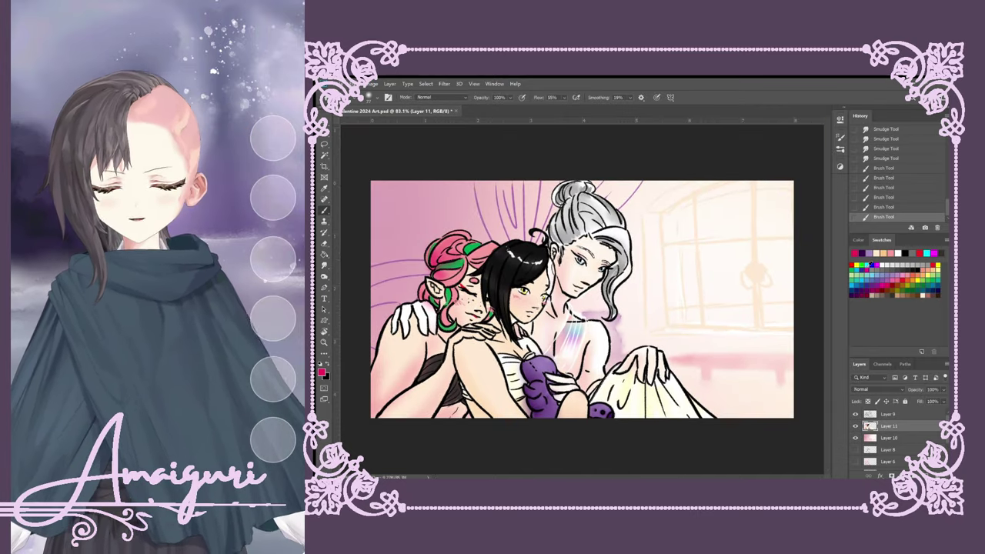
Tint the right figure's grey hair with light touches of cyan and yellow.
click(932, 253)
drag(539, 230, 548, 240)
drag(552, 237, 562, 246)
click(936, 267)
Add a new layer above the line art and wash yellow over the lower area and pink over the upper left.
scroll(582, 299, down, 2)
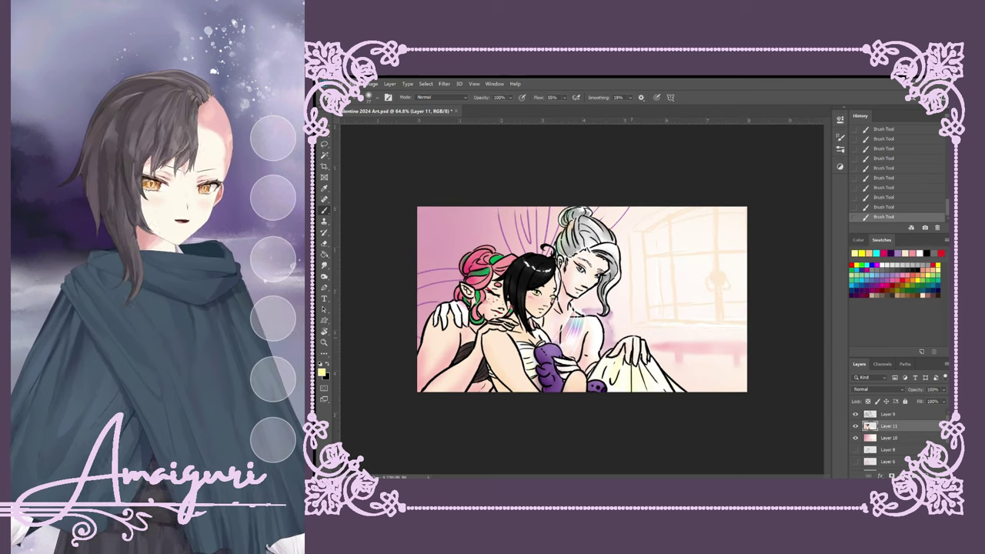
click(893, 414)
key(ctrl+shift+alt+n)
drag(531, 370, 677, 362)
drag(592, 315, 642, 350)
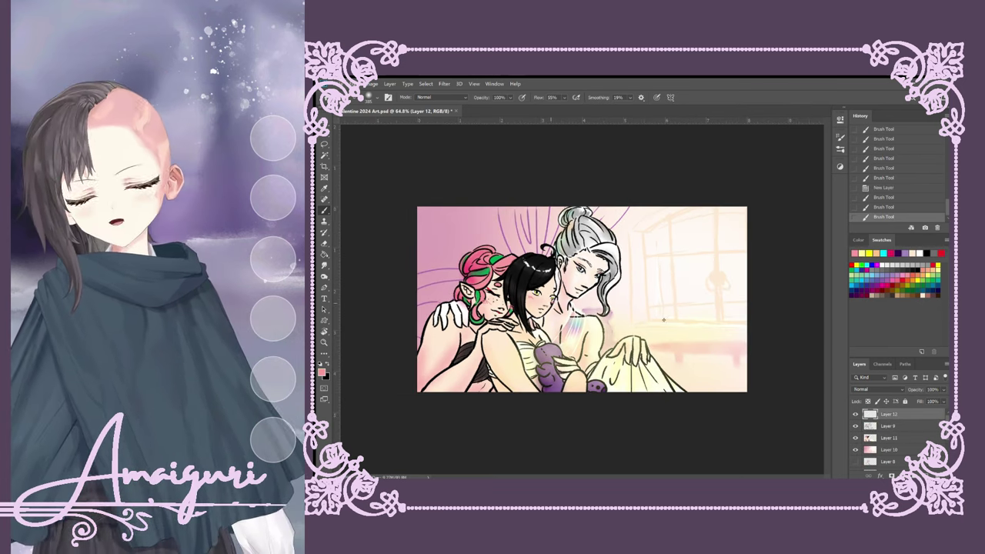
drag(508, 231, 461, 331)
mouse_move(435, 369)
mouse_down()
mouse_move(504, 219)
mouse_move(724, 354)
mouse_up()
Undo the black stroke, wash white over the window side, and lower the wash layer's opacity.
key(d)
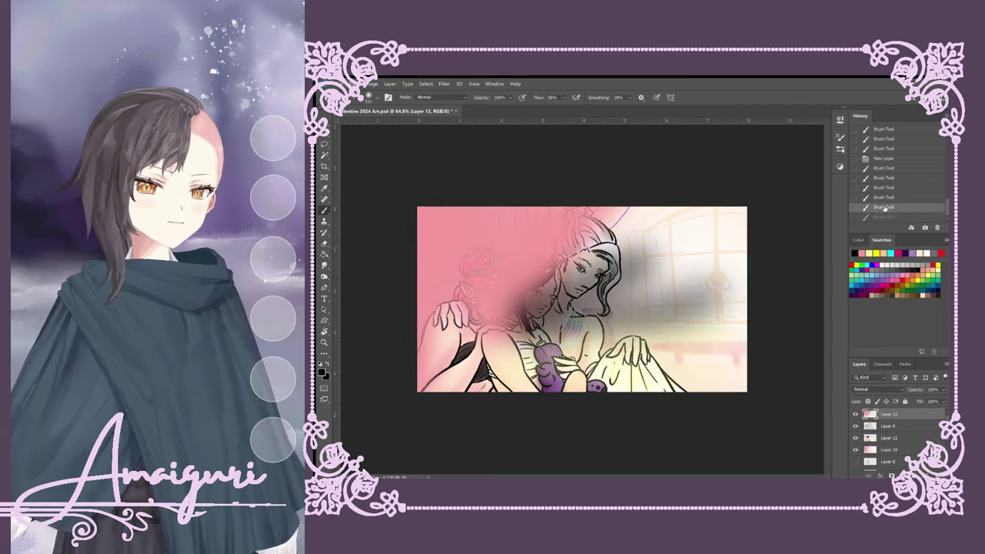
key(ctrl+z)
key(x)
drag(500, 231, 615, 362)
drag(454, 385, 731, 284)
mouse_move(920, 389)
mouse_down()
mouse_move(900, 390)
mouse_move(935, 390)
mouse_move(908, 389)
mouse_up()
drag(589, 385, 681, 381)
Add another new layer, scatter white sparkle specks over the picture, and reduce that layer's opacity.
key(ctrl+shift+alt+n)
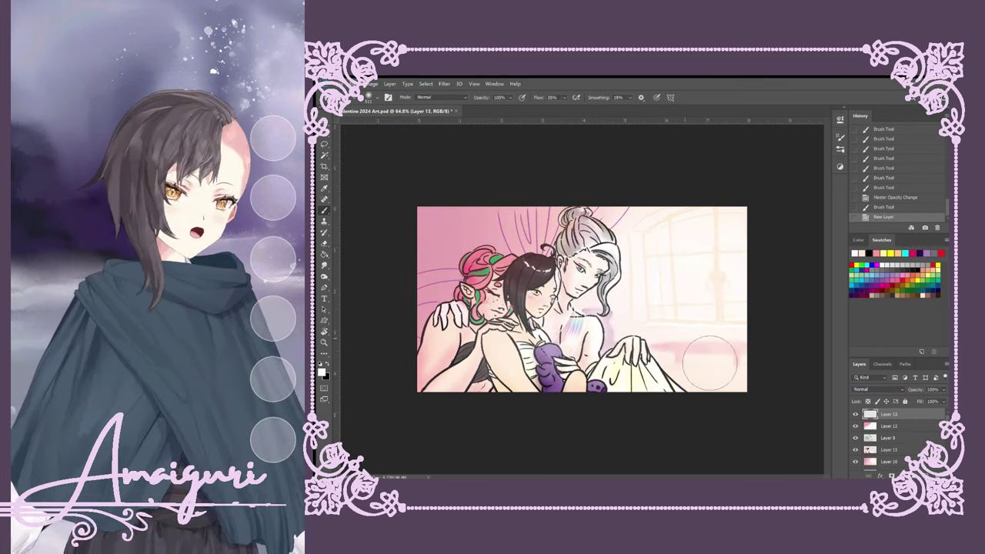
drag(670, 315, 680, 324)
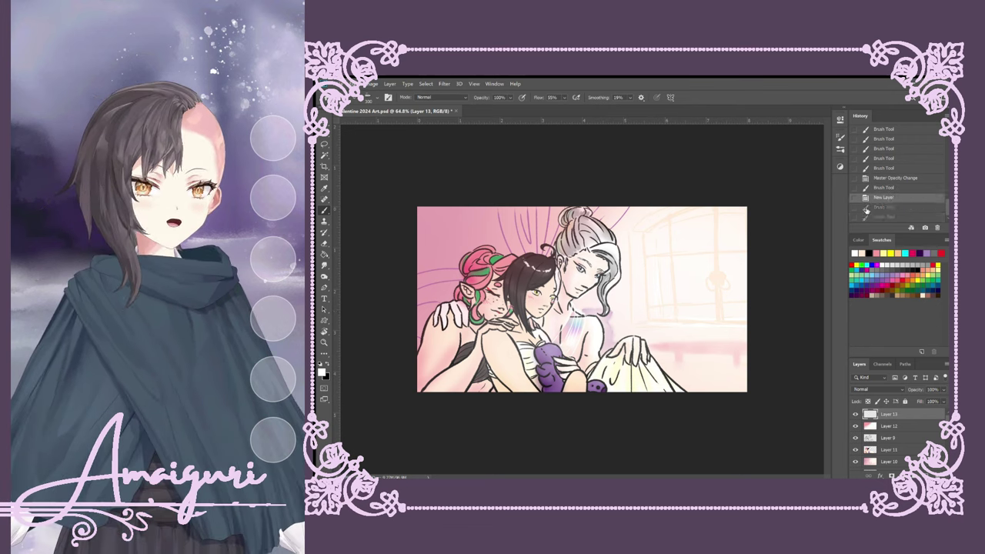
drag(655, 292, 689, 317)
drag(685, 265, 695, 256)
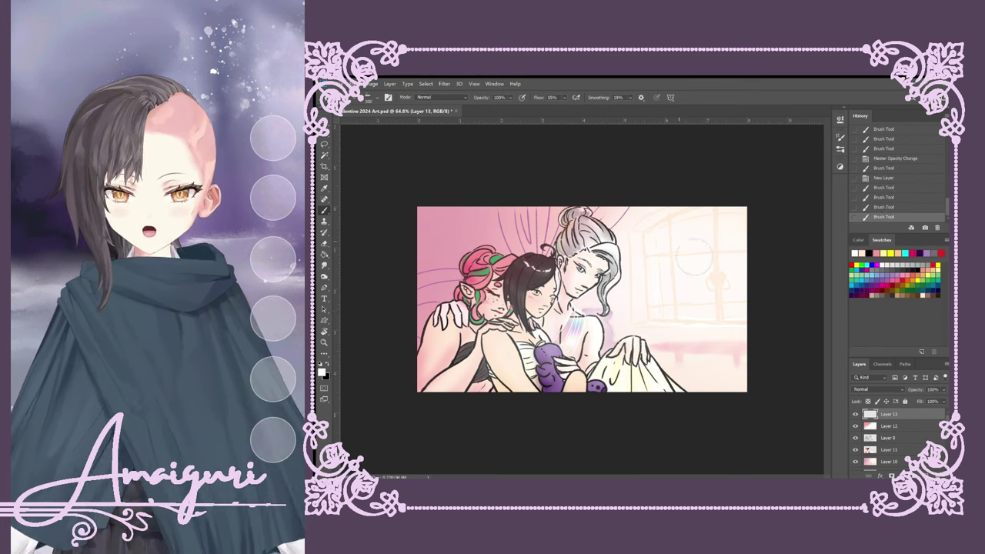
drag(662, 331, 673, 339)
drag(670, 335, 683, 340)
drag(677, 332, 687, 335)
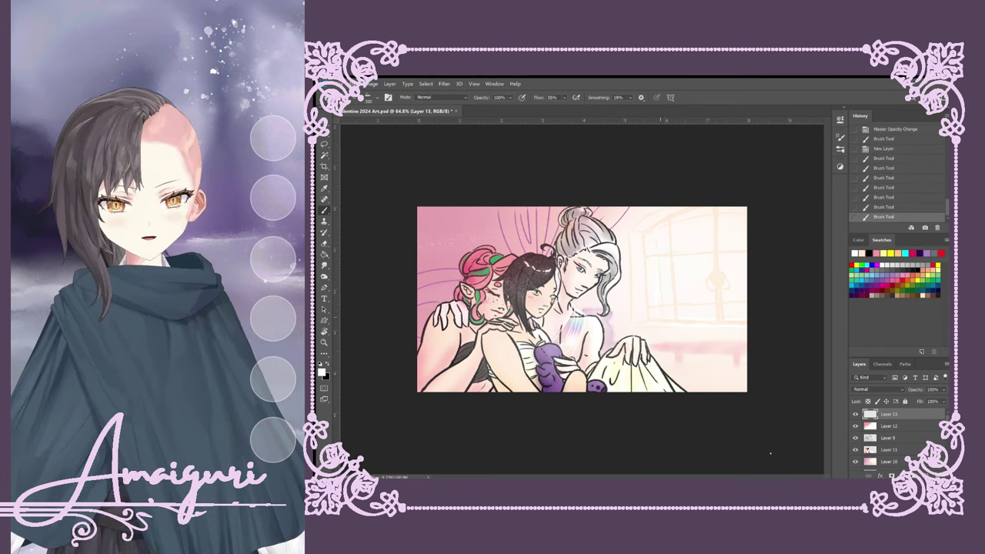
drag(911, 389, 892, 389)
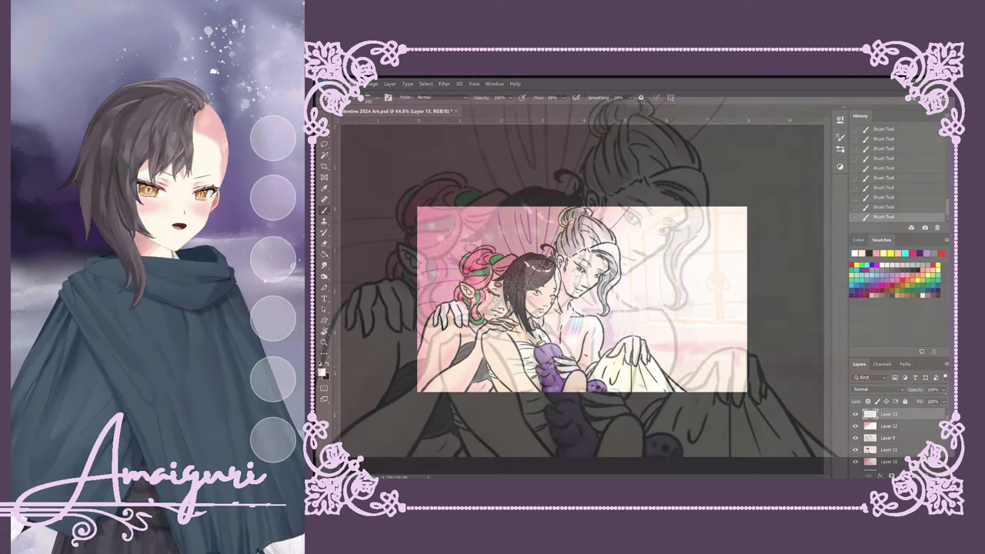